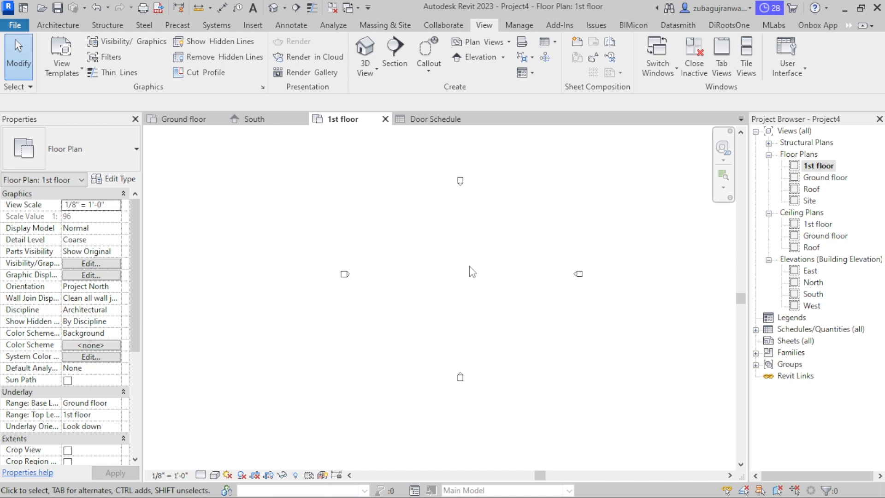
# - Open the South elevation and examine the Ground floor, 1st floor and Roof levels
pyautogui.click(58, 24)
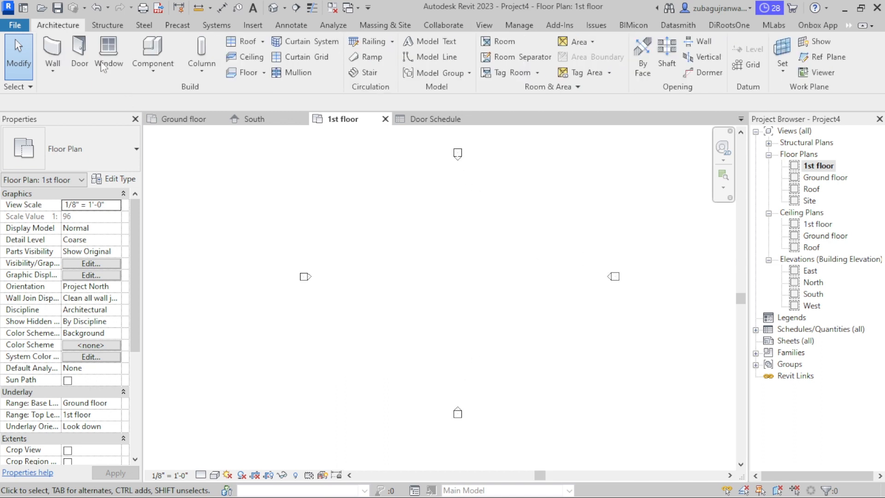
pyautogui.doubleClick(813, 294)
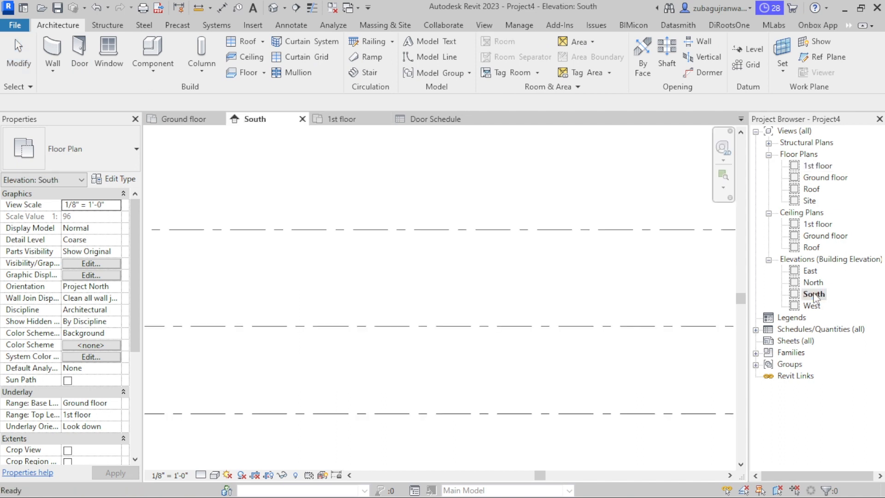
pyautogui.scroll(-2, 412, 300)
pyautogui.scroll(5, 645, 323)
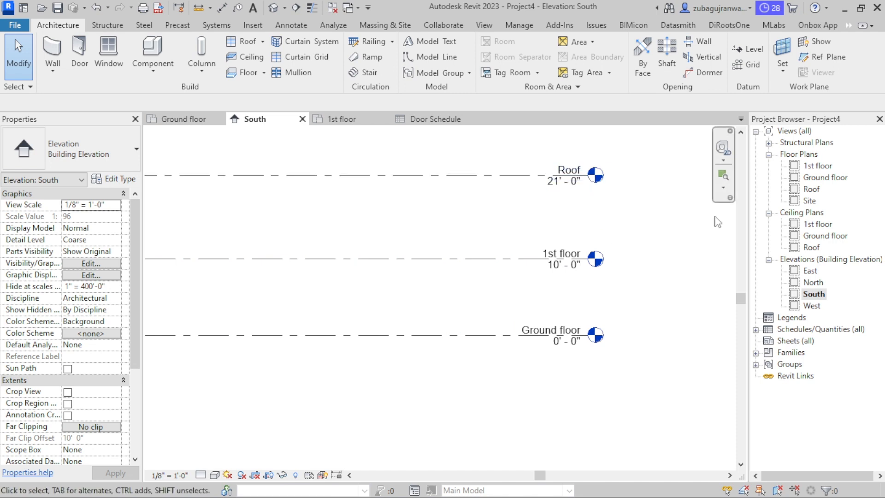
# - On the 1st floor plan, draw a closed rectangle of Generic - 8" walls about 28' wide and 36' high
pyautogui.doubleClick(820, 166)
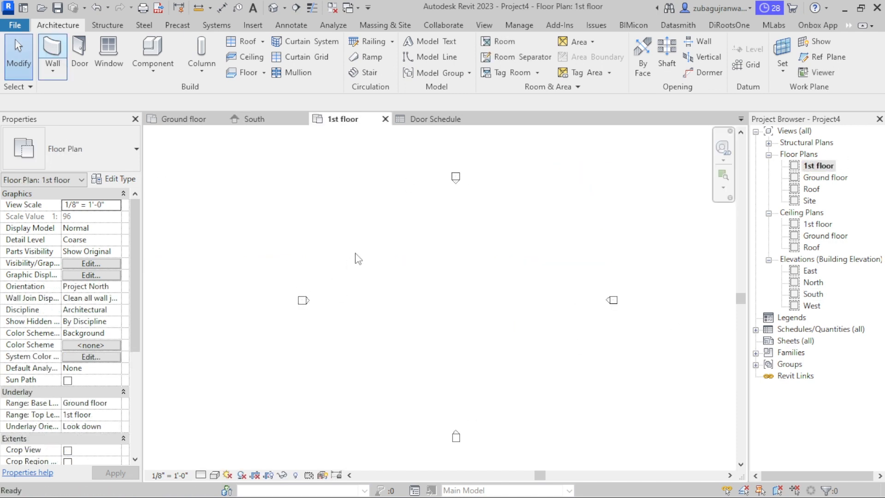
pyautogui.scroll(2, 436, 270)
pyautogui.click(413, 250)
pyautogui.click(493, 250)
pyautogui.click(493, 351)
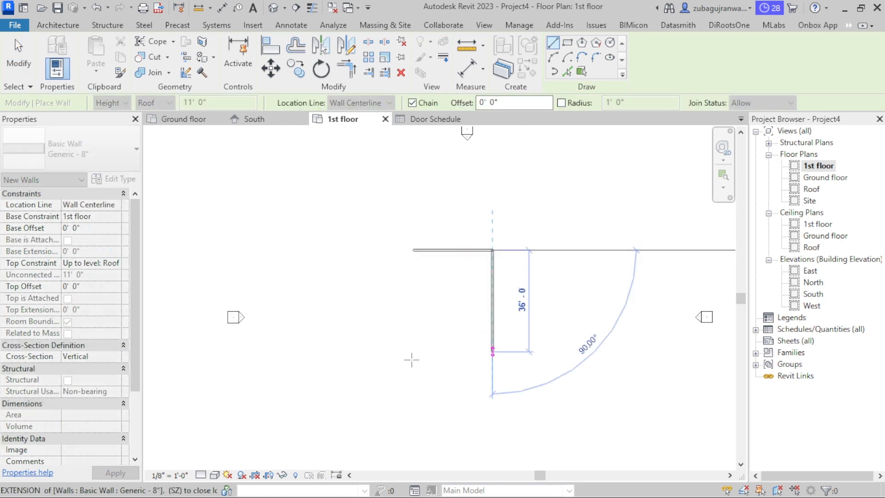
pyautogui.click(413, 351)
pyautogui.click(414, 249)
pyautogui.scroll(2, 449, 300)
pyautogui.press('Escape')
# - Offset copies of the upper and right exterior walls inward at 10' 0" spacing to make two horizontal and two vertical interior walls
pyautogui.click(440, 213)
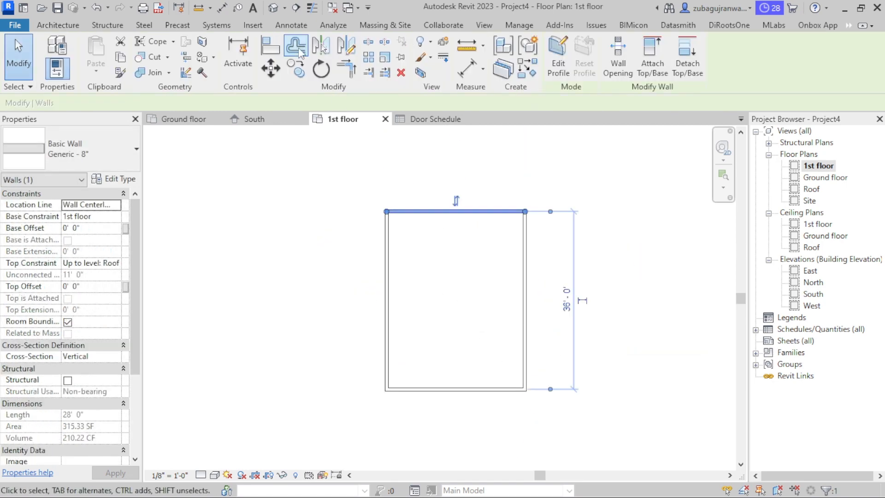
pyautogui.click(296, 45)
pyautogui.write("1'-0")
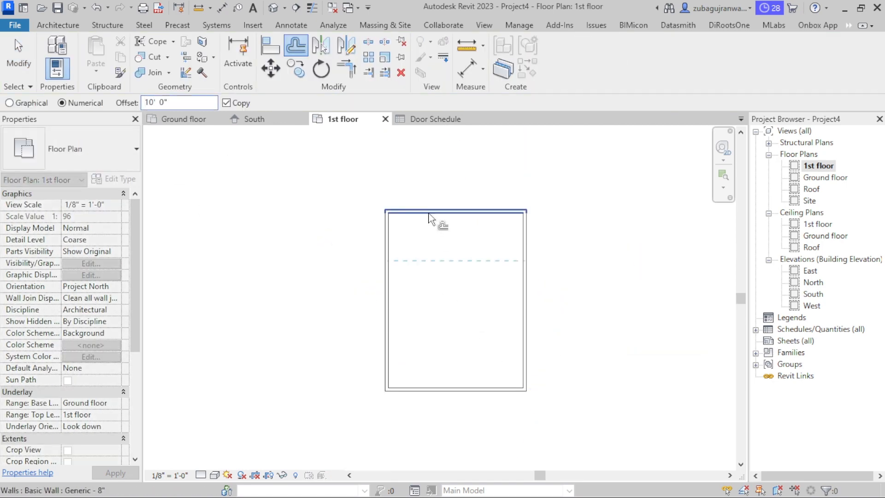
pyautogui.click(429, 213)
pyautogui.click(444, 261)
pyautogui.click(525, 345)
pyautogui.click(475, 340)
pyautogui.press('Escape')
pyautogui.scroll(-1, 525, 371)
pyautogui.scroll(1, 525, 372)
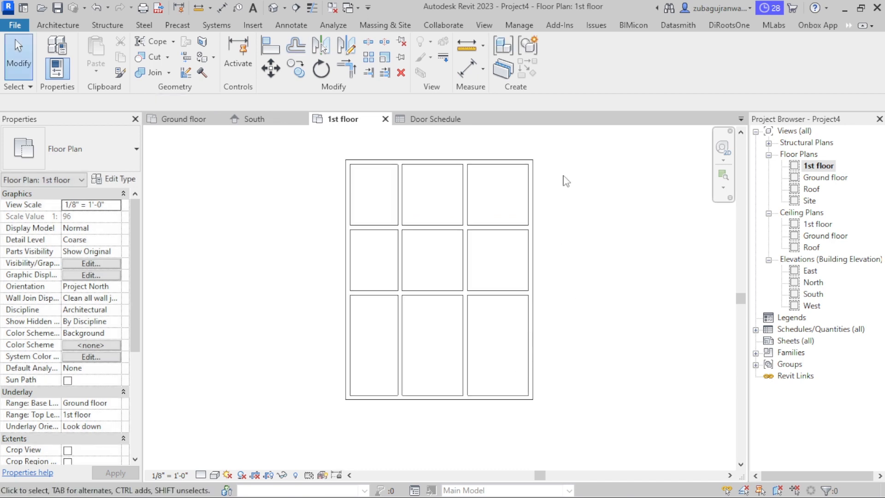
# - Set the base constraint of all the walls to Ground floor and open the Ground floor plan
pyautogui.moveTo(573, 142); pyautogui.dragTo(306, 465)
pyautogui.click(118, 217)
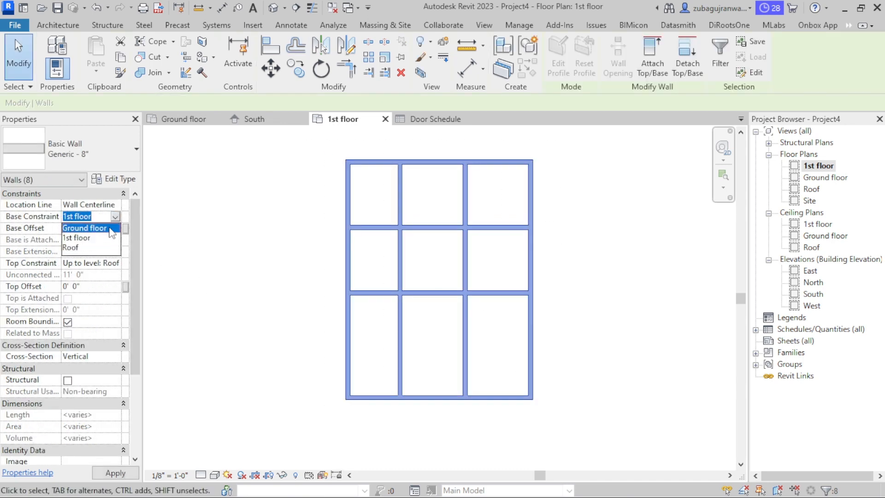
pyautogui.click(110, 236)
pyautogui.click(299, 309)
pyautogui.click(826, 179)
pyautogui.doubleClick(827, 178)
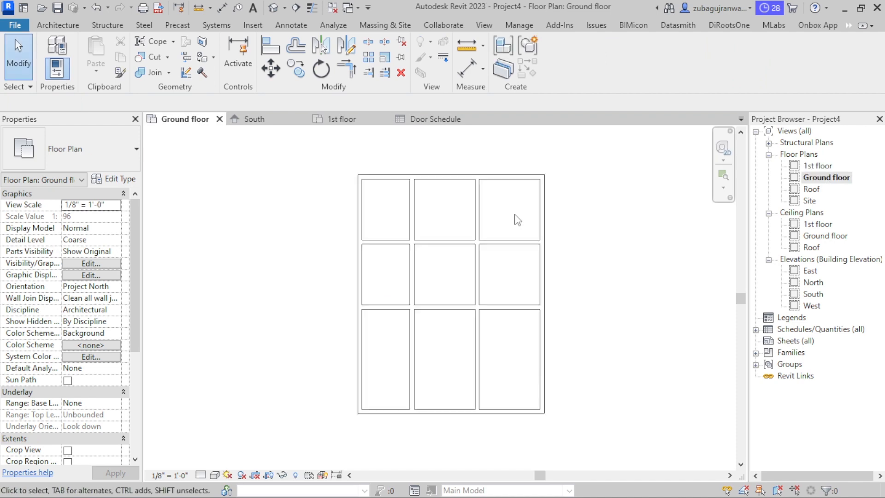
# - Place three Fixed 24" x 24" windows in each of the two vertical interior walls of the lower row of rooms
pyautogui.click(76, 24)
pyautogui.click(108, 56)
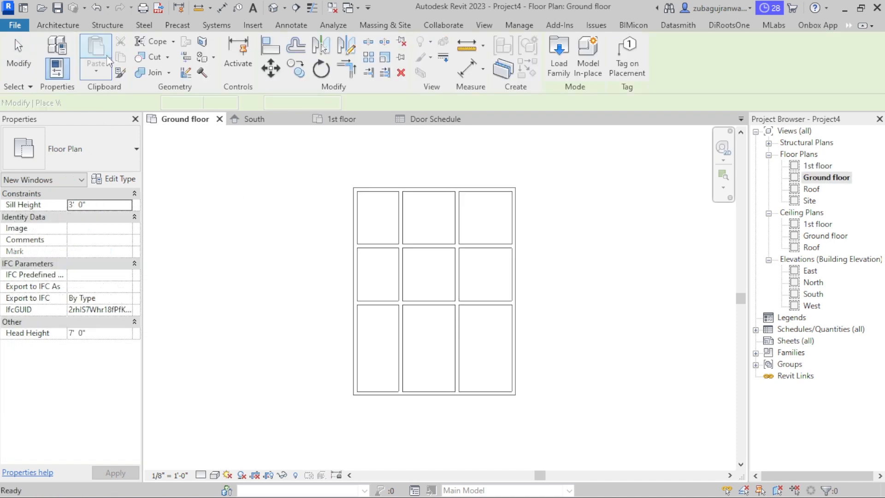
pyautogui.click(69, 149)
pyautogui.scroll(1, 68, 200)
pyautogui.click(42, 267)
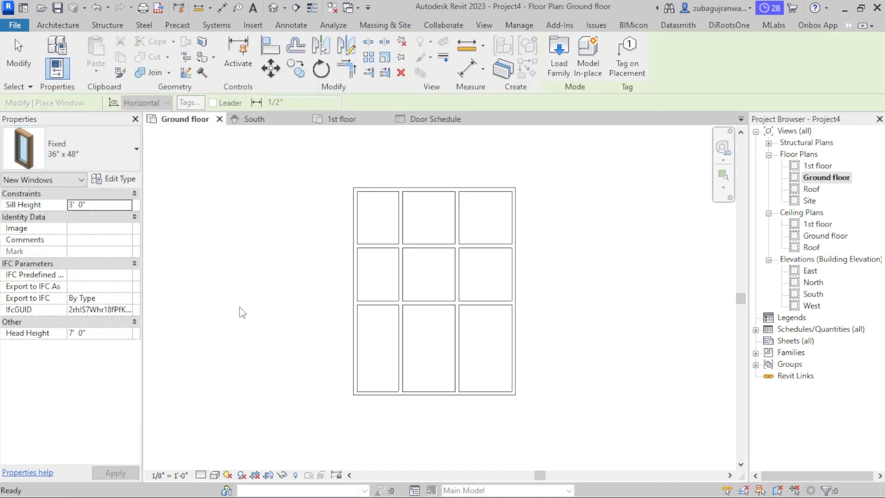
pyautogui.scroll(4, 415, 389)
pyautogui.click(386, 241)
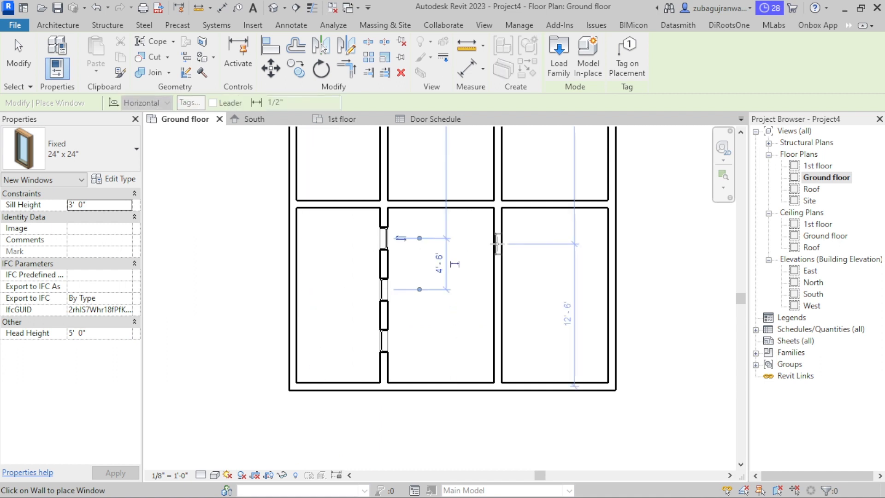
pyautogui.click(497, 243)
pyautogui.click(497, 283)
pyautogui.click(497, 334)
pyautogui.scroll(-1, 405, 380)
# - Place four Fixed 36" x 72" windows along the lower exterior wall, two in the middle room and one in each side room
pyautogui.click(79, 161)
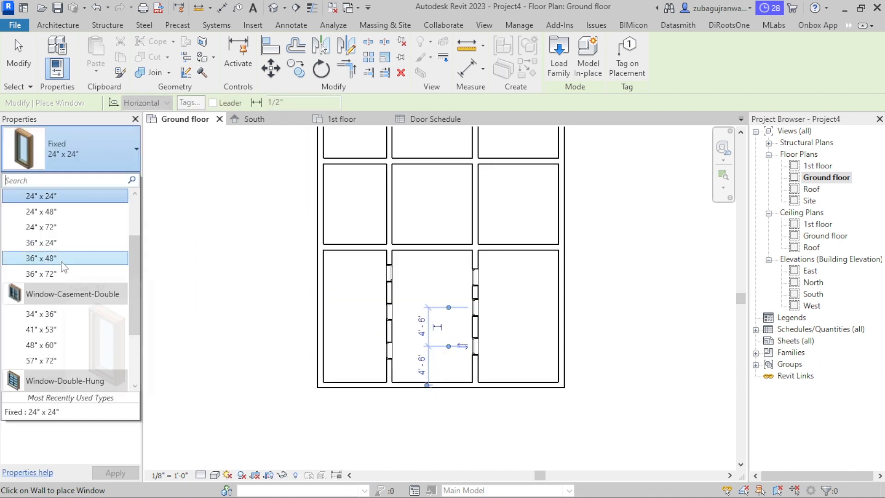
pyautogui.click(63, 273)
pyautogui.click(411, 385)
pyautogui.click(454, 386)
pyautogui.click(520, 384)
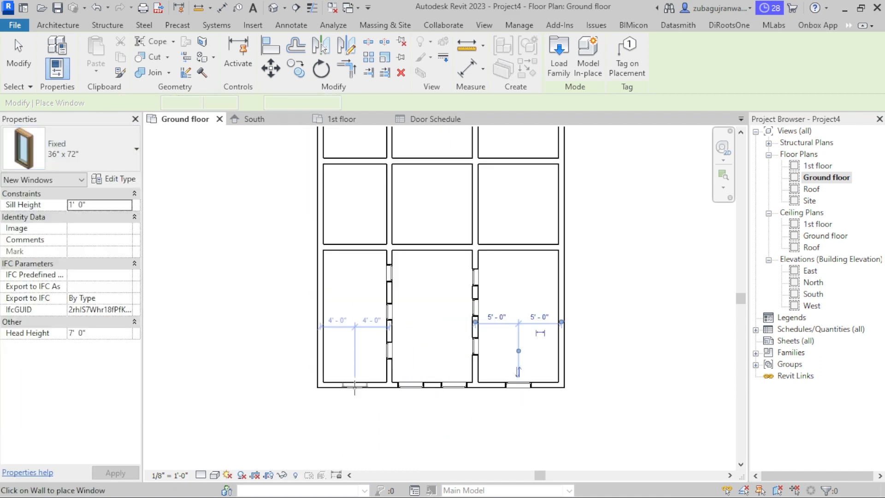
pyautogui.scroll(-1, 363, 417)
# - Place two Window-Casement-Double 34" x 36" windows in each outer side wall of the lower row of rooms
pyautogui.click(92, 148)
pyautogui.click(52, 237)
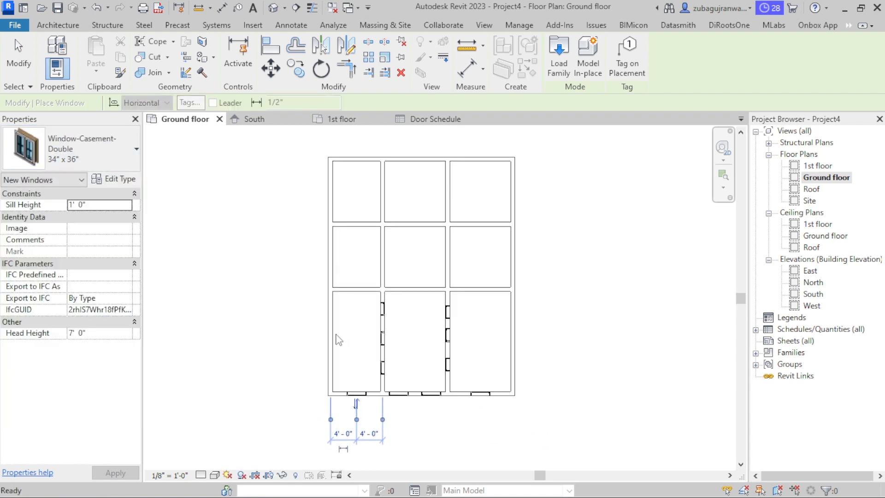
pyautogui.scroll(1, 335, 333)
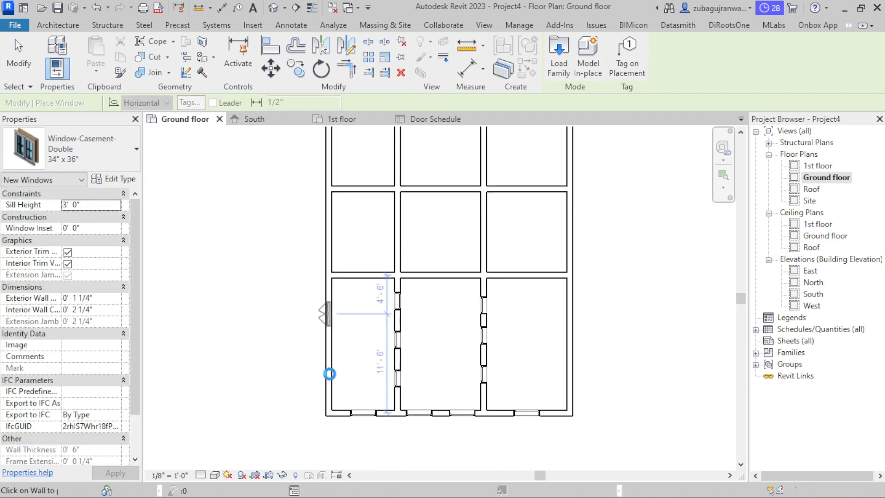
pyautogui.click(328, 375)
pyautogui.click(572, 314)
pyautogui.click(572, 375)
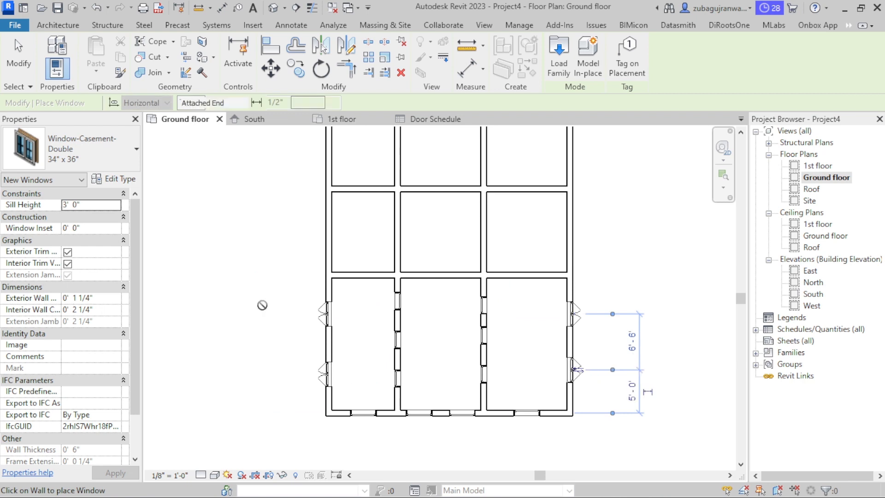
# - Place one Window-Casement-Double 57" x 72" window in each of the four vertical walls of the middle row of rooms
pyautogui.scroll(-1, 261, 302)
pyautogui.click(92, 148)
pyautogui.click(41, 188)
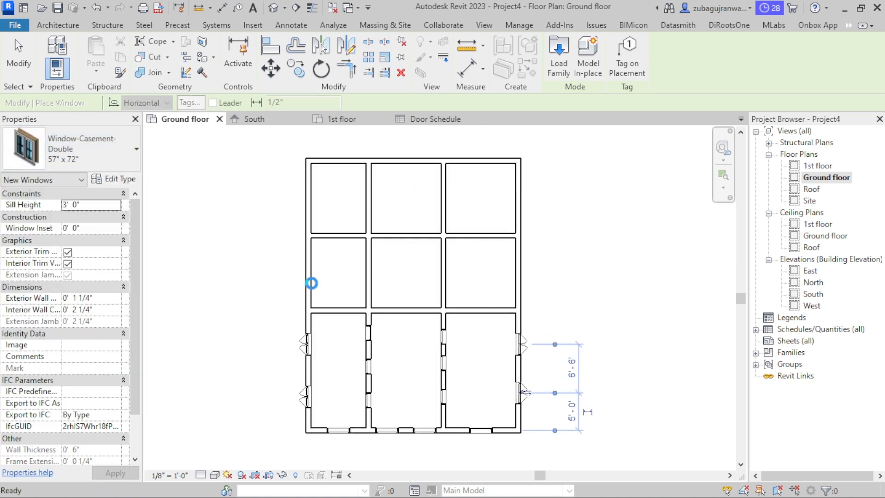
pyautogui.scroll(2, 311, 283)
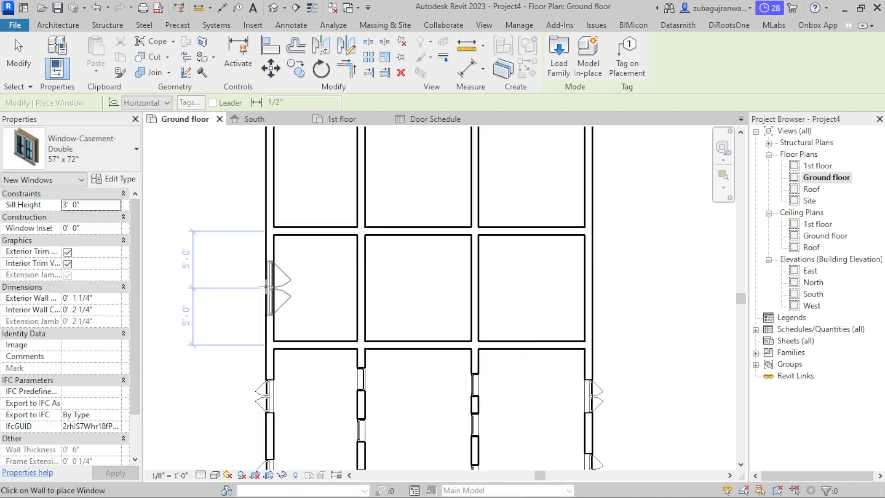
pyautogui.click(590, 286)
pyautogui.click(474, 285)
pyautogui.click(360, 284)
pyautogui.scroll(-2, 332, 406)
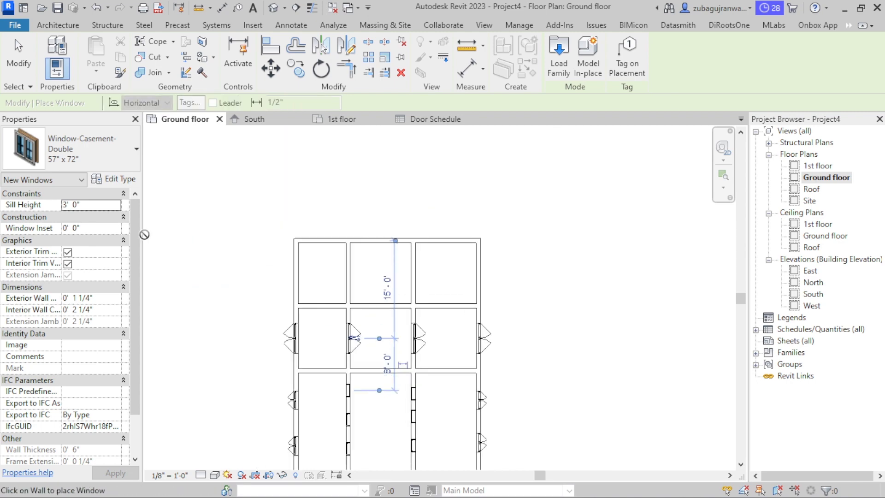
# - Place three Window-Double-Hung 24" x 42" windows, one per room, in each of the two horizontal interior walls
pyautogui.click(92, 148)
pyautogui.click(32, 227)
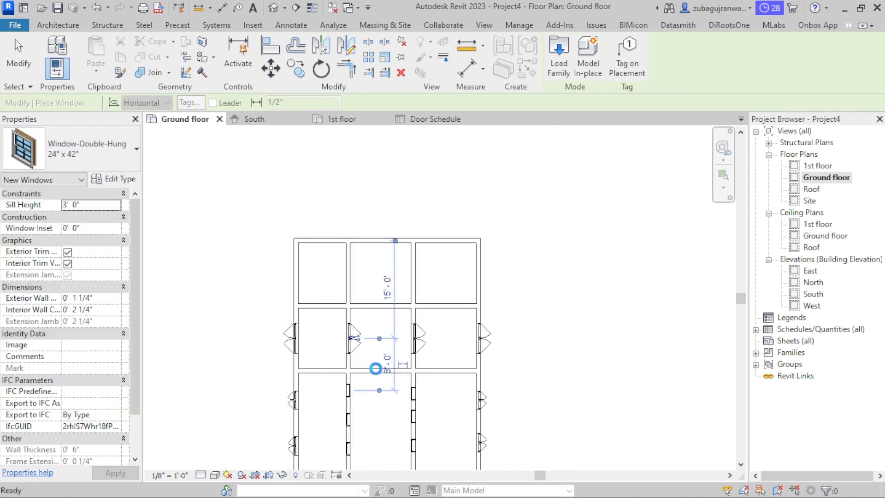
pyautogui.click(446, 370)
pyautogui.click(325, 371)
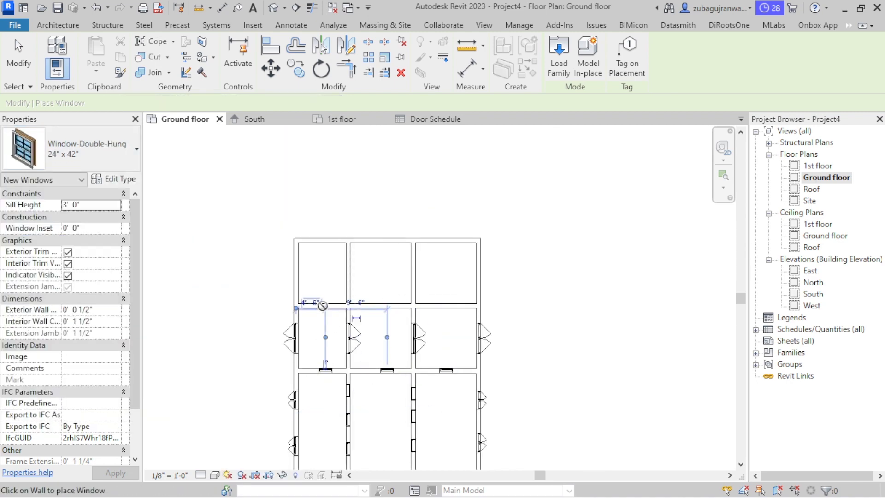
pyautogui.click(317, 303)
pyautogui.scroll(1, 319, 300)
pyautogui.click(326, 307)
pyautogui.click(396, 309)
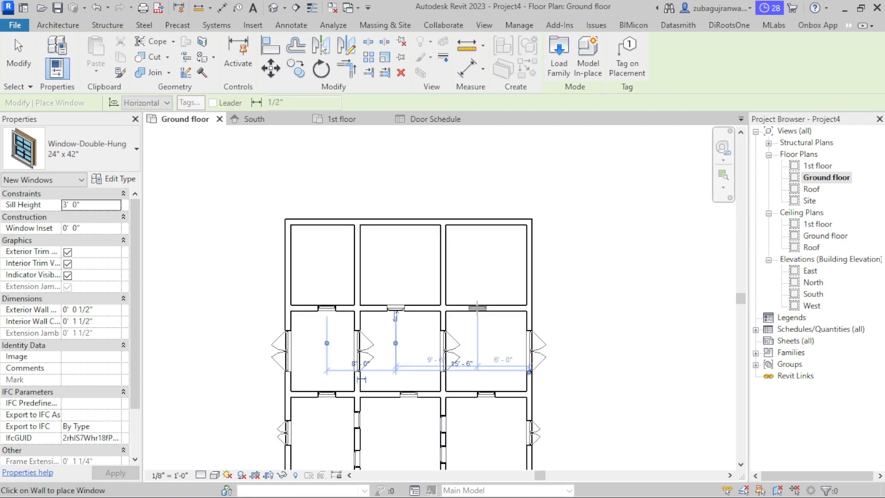
pyautogui.click(473, 307)
# - Place one Window-Double-Hung 30" x 46" window in each of the four vertical walls of the upper row of rooms
pyautogui.click(93, 148)
pyautogui.click(41, 314)
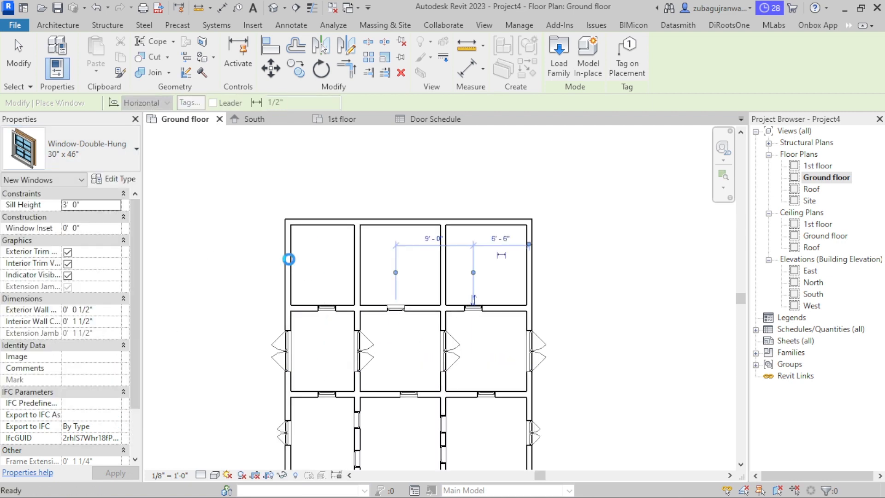
pyautogui.click(356, 255)
pyautogui.click(443, 262)
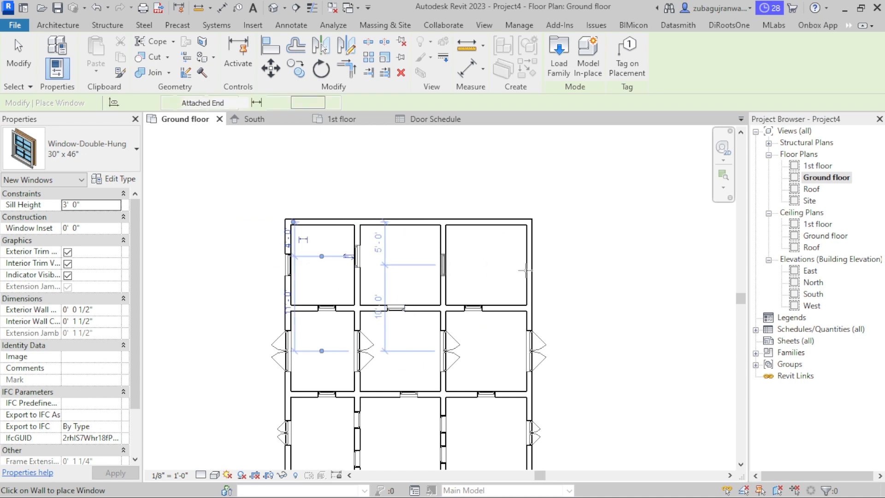
pyautogui.click(530, 264)
pyautogui.scroll(-2, 421, 190)
pyautogui.press('Escape')
pyautogui.press('Escape')
pyautogui.scroll(-1, 429, 226)
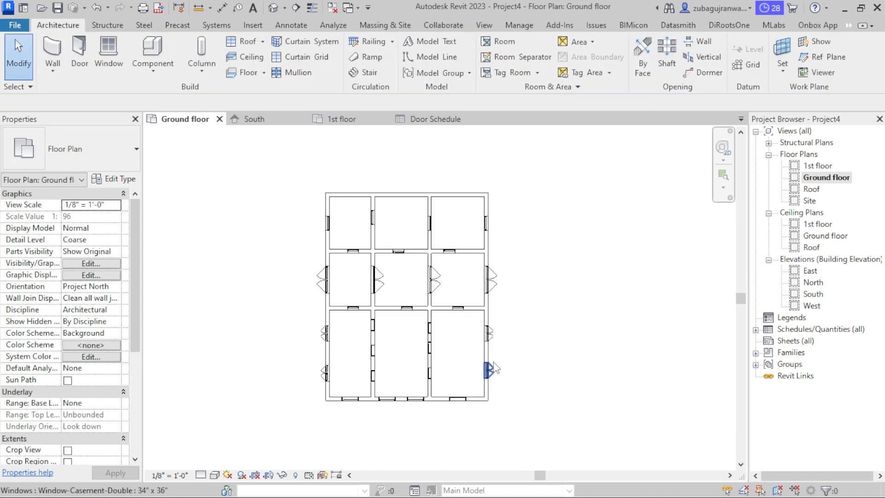
# - Select and copy the windows across the Ground floor plan, leaving out the two lower ones in the left vertical interior wall
pyautogui.click(490, 370)
pyautogui.keyDown('ctrl'); pyautogui.click(489, 333); pyautogui.keyUp('ctrl')
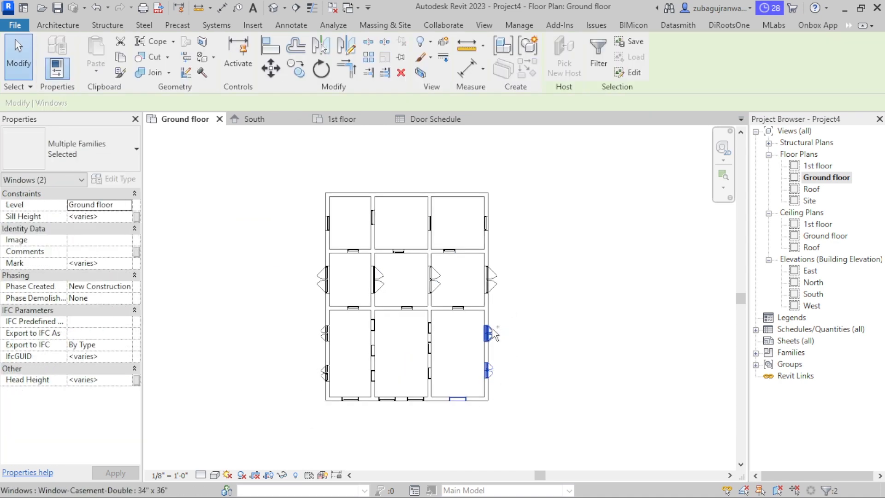
pyautogui.keyDown('ctrl'); pyautogui.click(433, 287); pyautogui.keyUp('ctrl')
pyautogui.keyDown('ctrl'); pyautogui.click(417, 401); pyautogui.keyUp('ctrl')
pyautogui.keyDown('ctrl'); pyautogui.click(387, 399); pyautogui.keyUp('ctrl')
pyautogui.keyDown('ctrl'); pyautogui.click(350, 399); pyautogui.keyUp('ctrl')
pyautogui.keyDown('ctrl'); pyautogui.click(328, 379); pyautogui.keyUp('ctrl')
pyautogui.keyDown('ctrl'); pyautogui.click(326, 338); pyautogui.keyUp('ctrl')
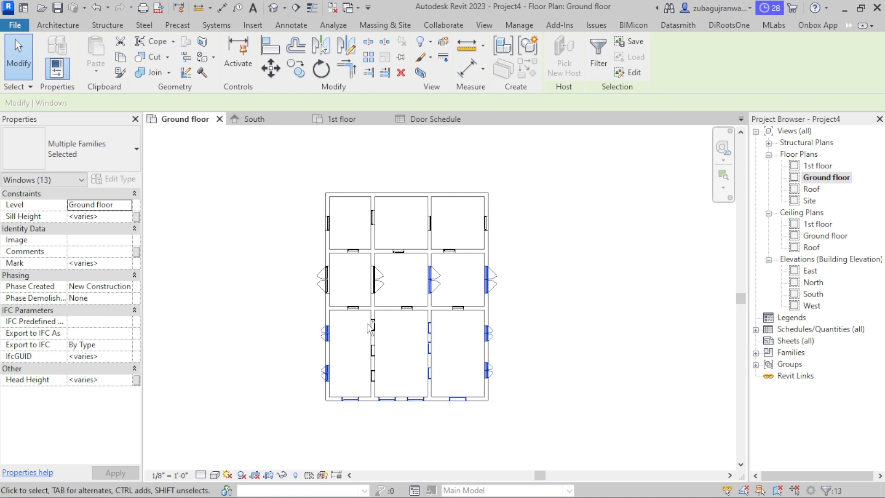
pyautogui.keyDown('ctrl'); pyautogui.click(373, 327); pyautogui.keyUp('ctrl')
pyautogui.keyDown('ctrl'); pyautogui.click(375, 281); pyautogui.keyUp('ctrl')
pyautogui.keyDown('ctrl'); pyautogui.click(326, 282); pyautogui.keyUp('ctrl')
pyautogui.keyDown('ctrl'); pyautogui.click(408, 308); pyautogui.keyUp('ctrl')
pyautogui.keyDown('ctrl'); pyautogui.click(456, 308); pyautogui.keyUp('ctrl')
pyautogui.keyDown('ctrl'); pyautogui.click(353, 307); pyautogui.keyUp('ctrl')
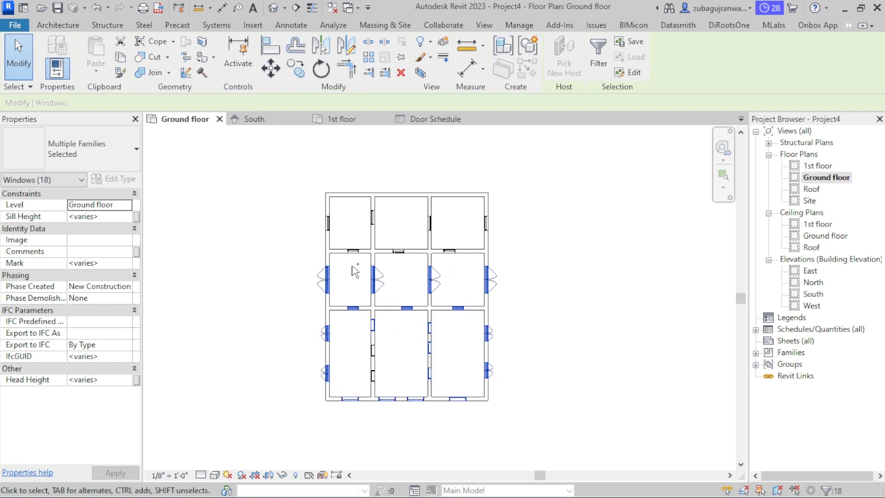
pyautogui.keyDown('ctrl'); pyautogui.click(352, 251); pyautogui.keyUp('ctrl')
pyautogui.keyDown('ctrl'); pyautogui.click(328, 224); pyautogui.keyUp('ctrl')
pyautogui.keyDown('ctrl'); pyautogui.click(448, 250); pyautogui.keyUp('ctrl')
pyautogui.keyDown('ctrl'); pyautogui.click(485, 223); pyautogui.keyUp('ctrl')
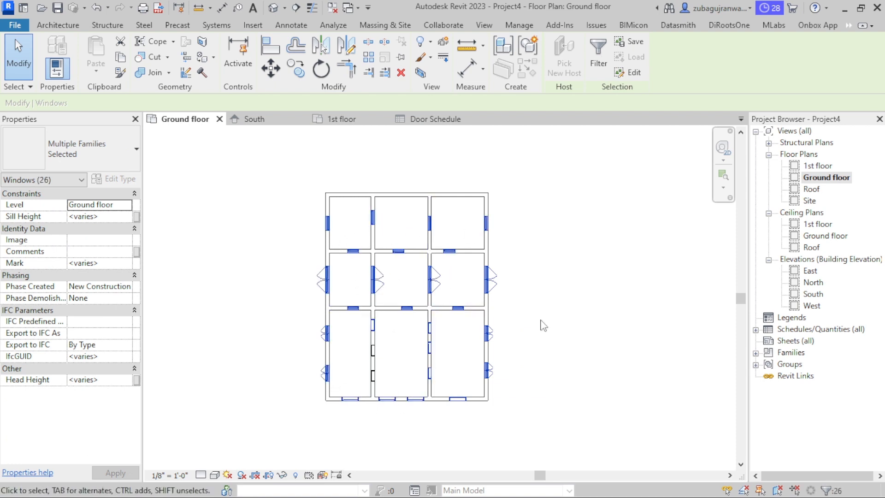
pyautogui.scroll(2, 507, 288)
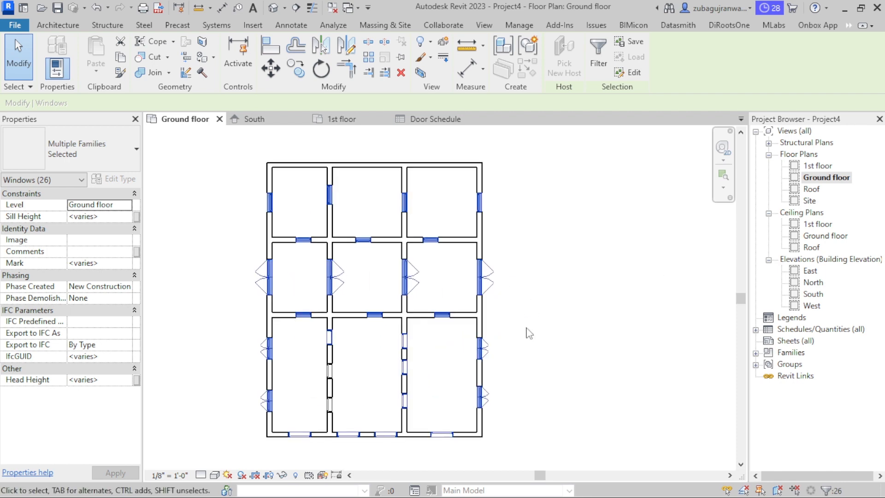
pyautogui.press('Escape')
# - Open the 1st floor plan as the destination for the copied windows
pyautogui.doubleClick(812, 166)
pyautogui.scroll(2, 390, 321)
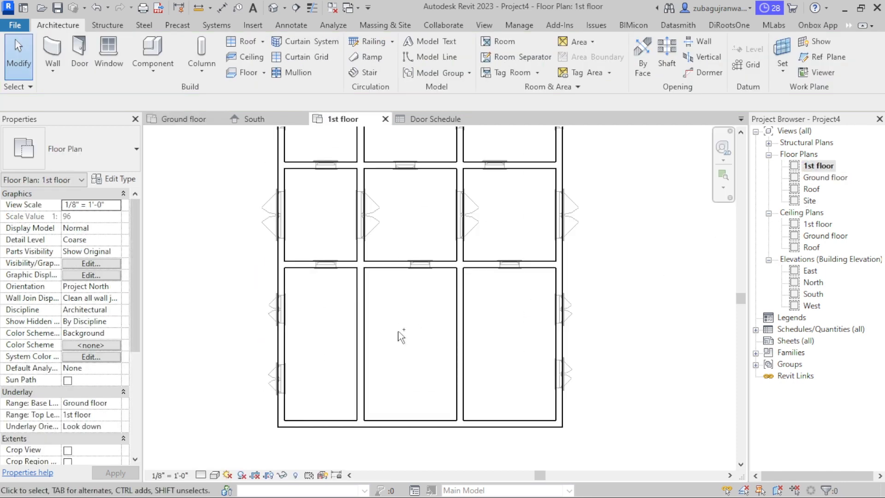
pyautogui.hotkey('ctrl', 'v')
pyautogui.scroll(2, 279, 426)
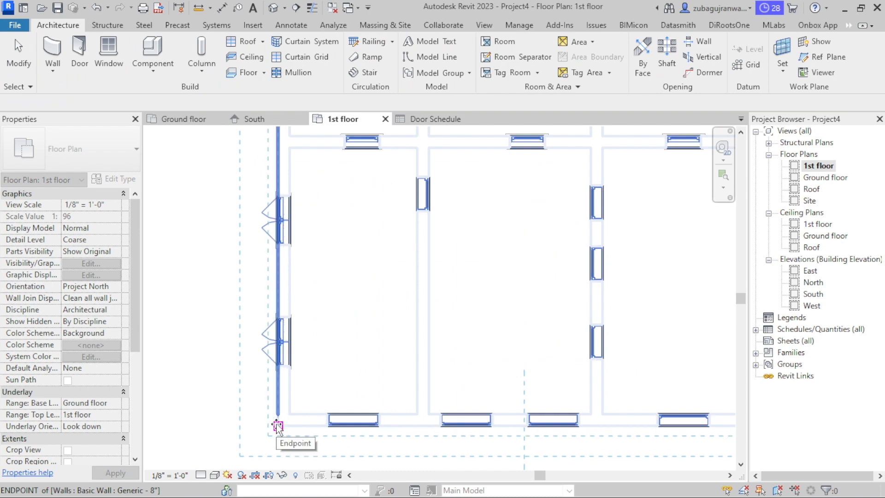
pyautogui.click(279, 426)
pyautogui.scroll(-3, 278, 422)
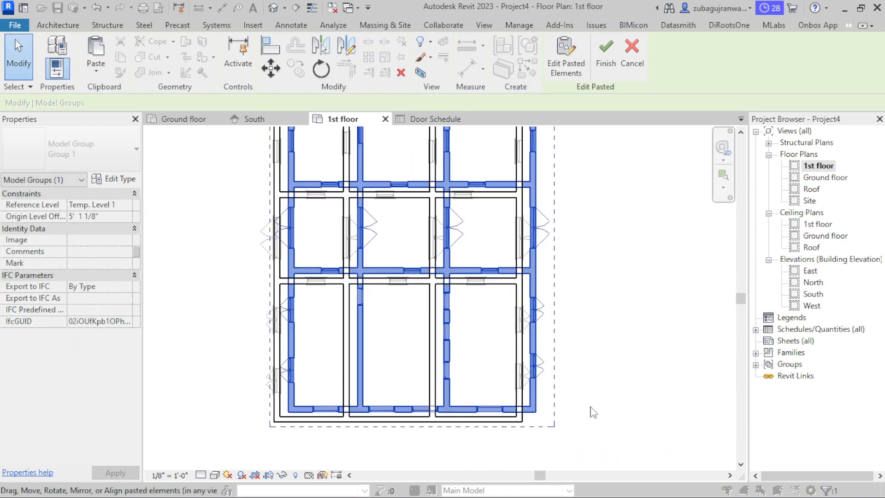
pyautogui.click(591, 407)
pyautogui.click(552, 299)
pyautogui.scroll(1, 294, 388)
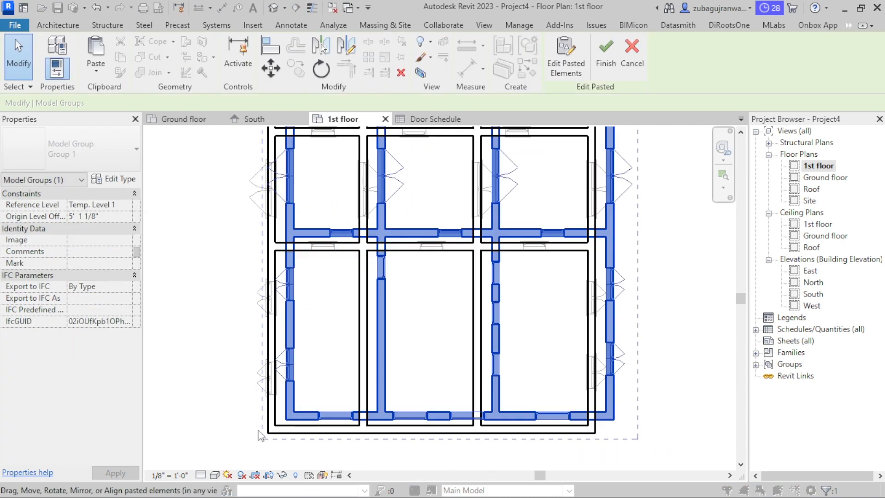
pyautogui.click(257, 413)
pyautogui.click(488, 299)
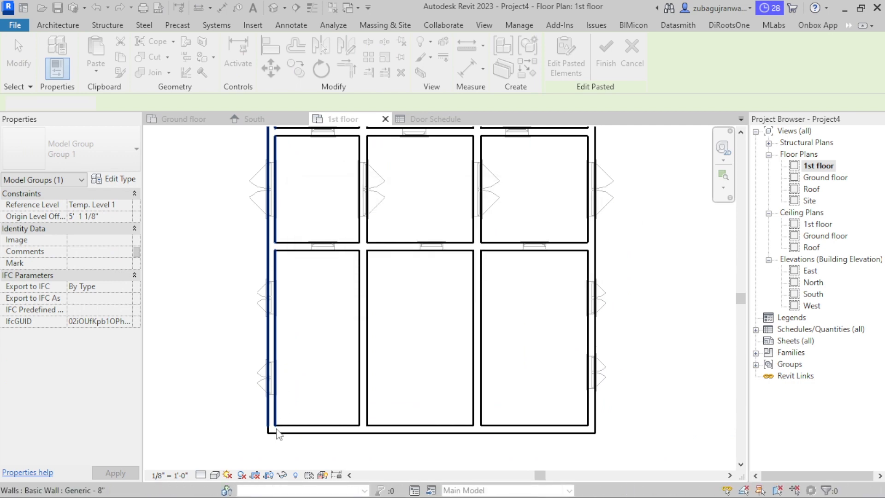
# - Paste the copied windows into the 1st floor plan, aligned with the matching walls and the underlying ground-floor windows
pyautogui.hotkey('ctrl', 'v')
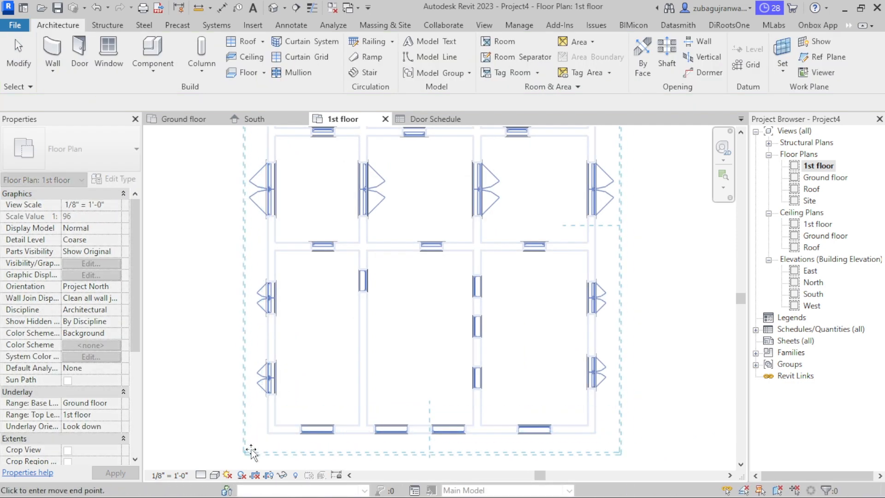
pyautogui.click(249, 450)
pyautogui.scroll(-2, 258, 395)
pyautogui.click(563, 411)
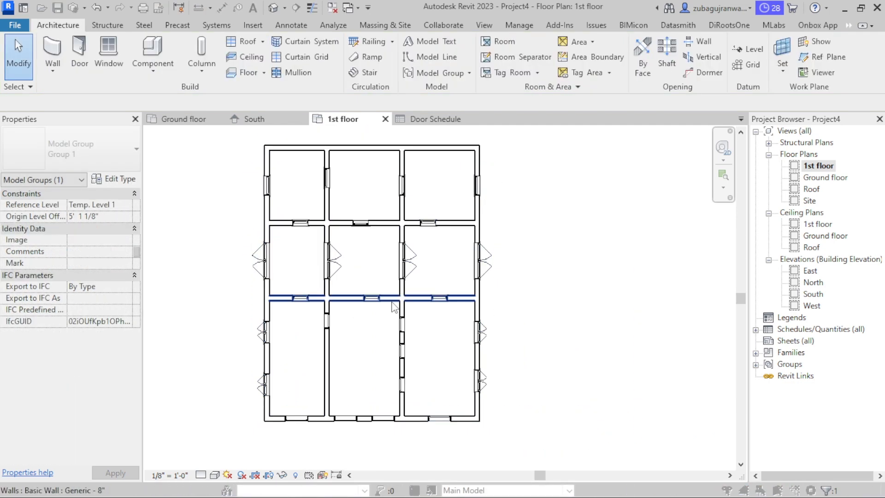
pyautogui.scroll(2, 305, 209)
pyautogui.scroll(-1, 325, 241)
pyautogui.scroll(-3, 548, 279)
pyautogui.scroll(2, 605, 376)
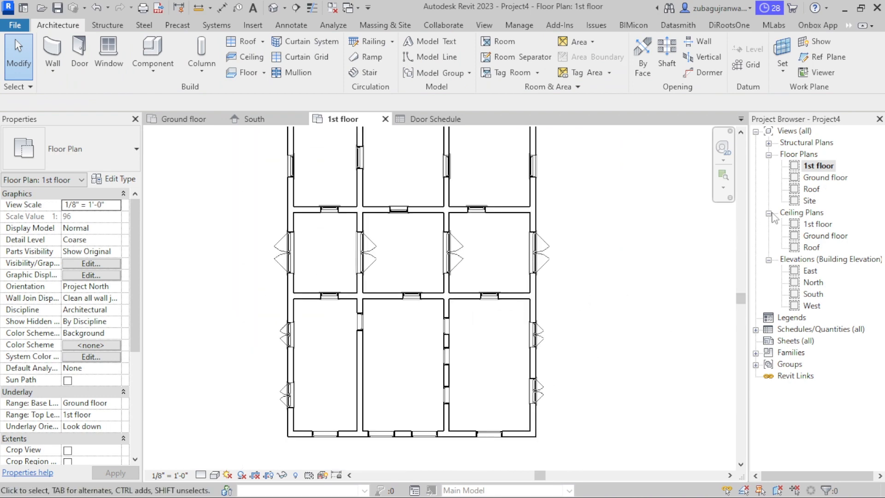
# - Check the pasted windows by comparing the Ground floor plan, the 3D view and the 1st floor plan
pyautogui.doubleClick(826, 178)
pyautogui.doubleClick(816, 165)
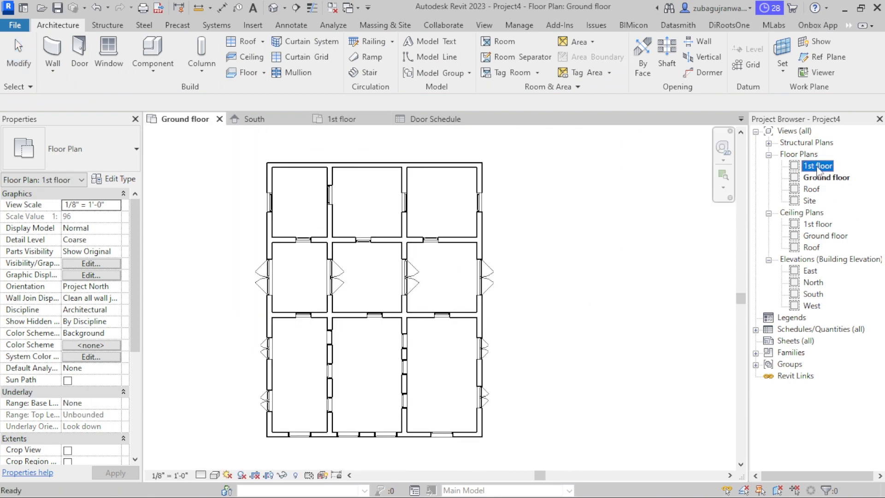
pyautogui.click(274, 8)
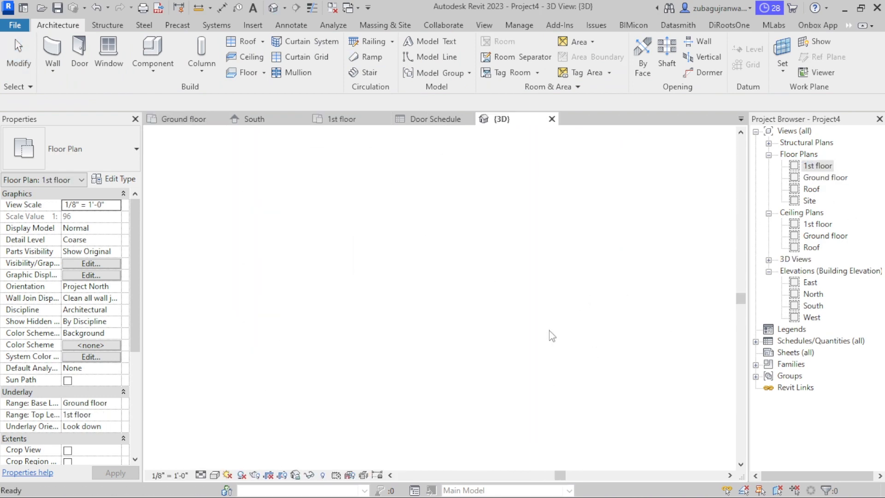
pyautogui.doubleClick(812, 167)
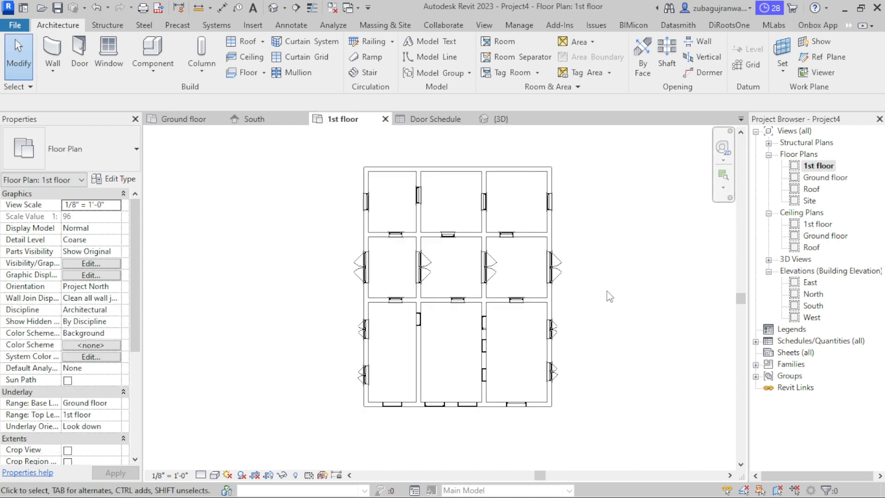
# - Open the Ground floor plan and tag all its untagged windows with Tag All
pyautogui.doubleClick(823, 178)
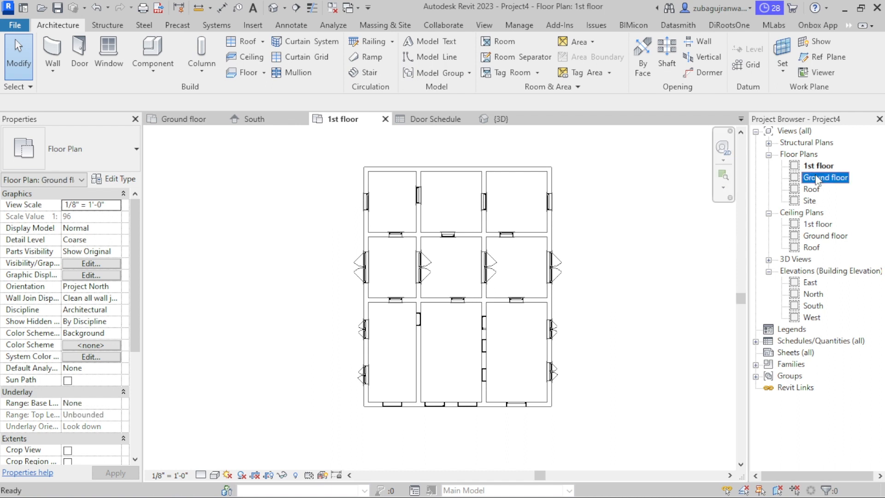
pyautogui.scroll(-1, 417, 314)
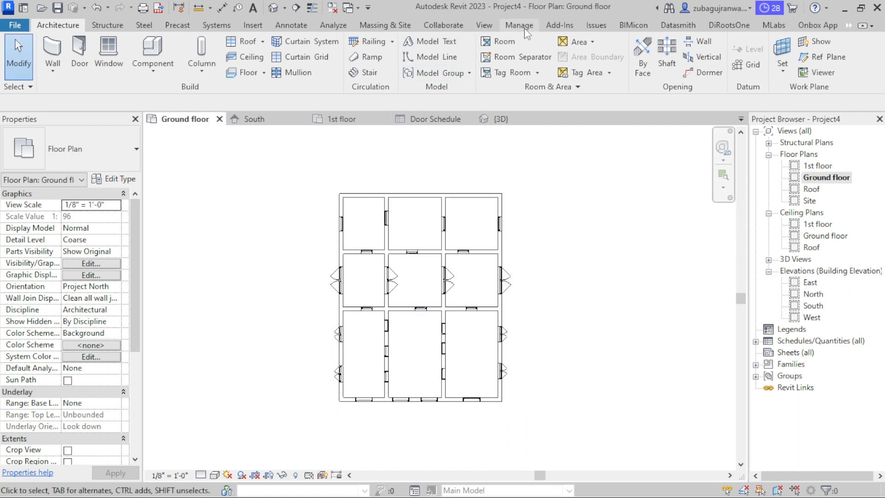
pyautogui.click(485, 26)
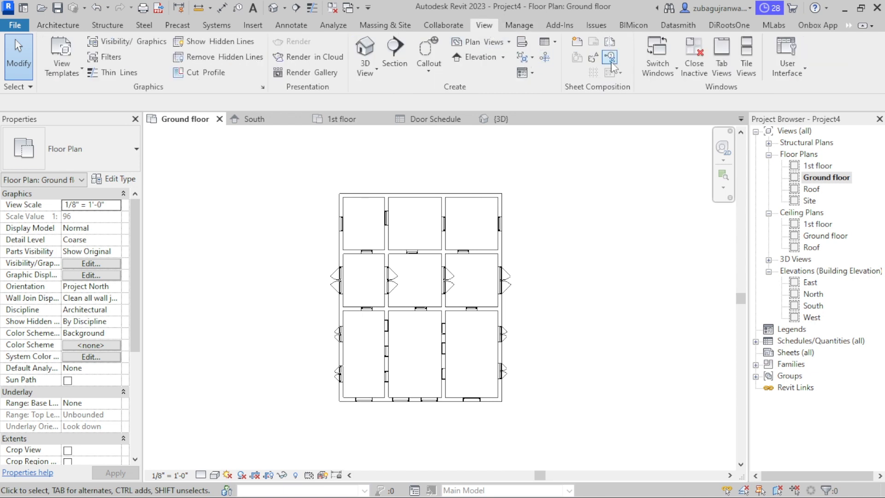
pyautogui.click(297, 26)
pyautogui.click(609, 58)
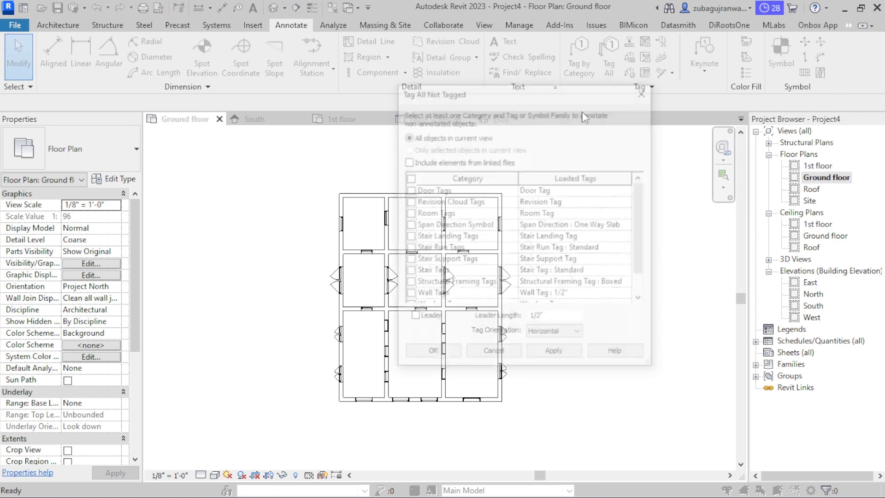
pyautogui.click(431, 351)
# - Set the Type Mark of the Fixed 36" x 72" window type in the lower exterior wall to W1
pyautogui.scroll(4, 346, 386)
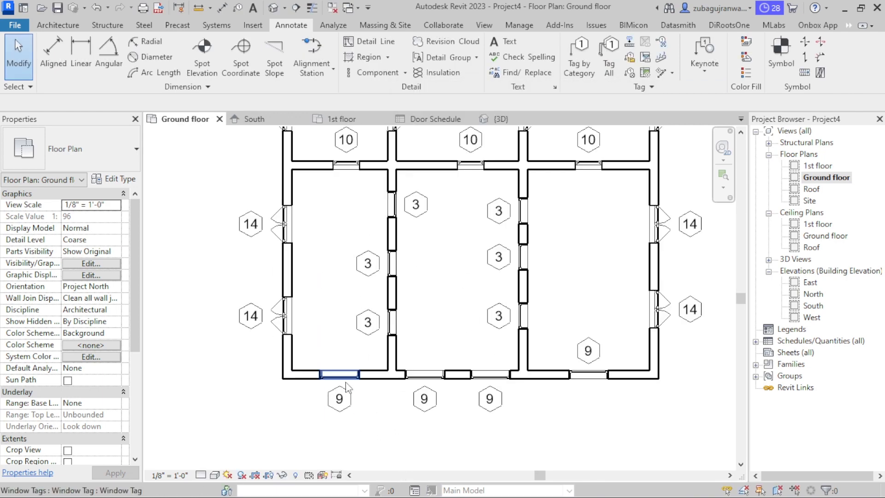
pyautogui.click(342, 378)
pyautogui.click(114, 179)
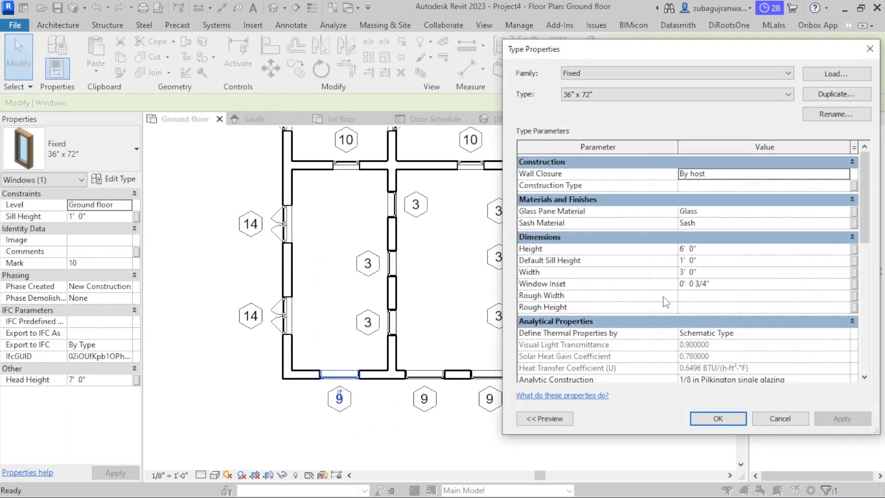
pyautogui.scroll(-5, 701, 228)
pyautogui.click(718, 418)
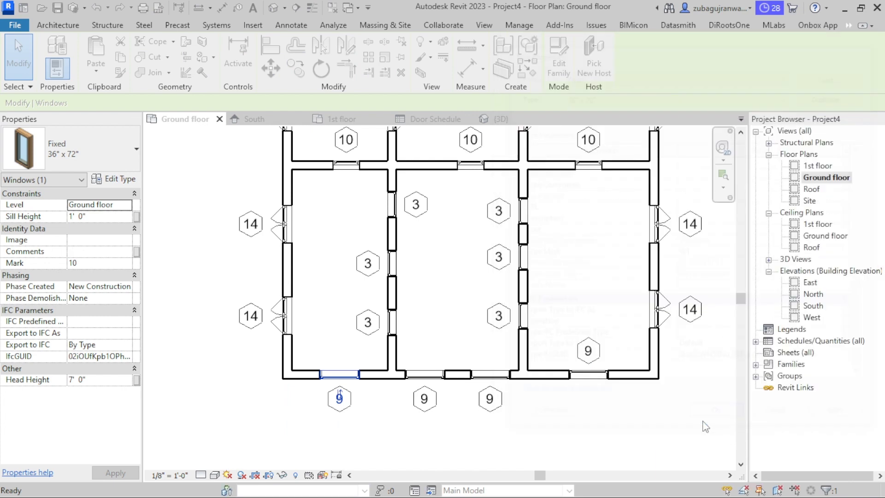
pyautogui.click(530, 417)
# - Set the Type Mark of the Fixed 24" x 24" window type in the vertical interior walls to W2
pyautogui.click(523, 316)
pyautogui.click(114, 179)
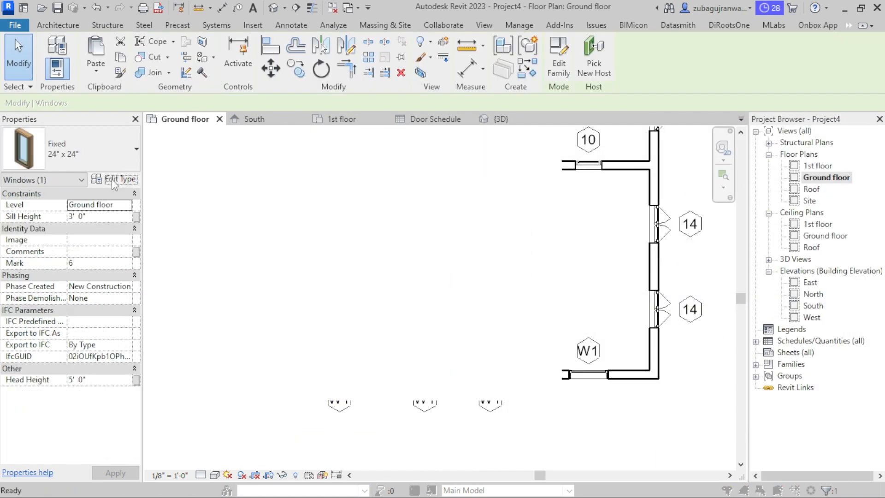
pyautogui.scroll(-5, 709, 331)
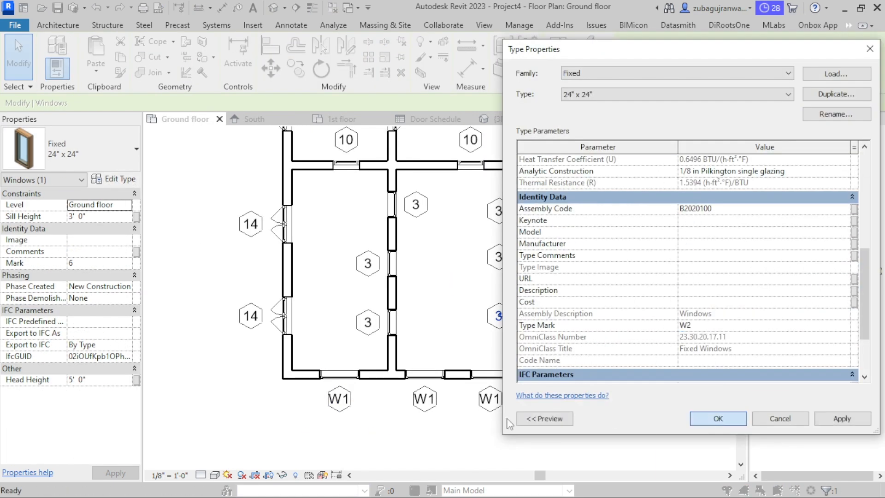
pyautogui.press('Return')
# - Set the Type Mark of the Window-Casement-Double 34" x 36" type in the side exterior walls to W3
pyautogui.click(286, 316)
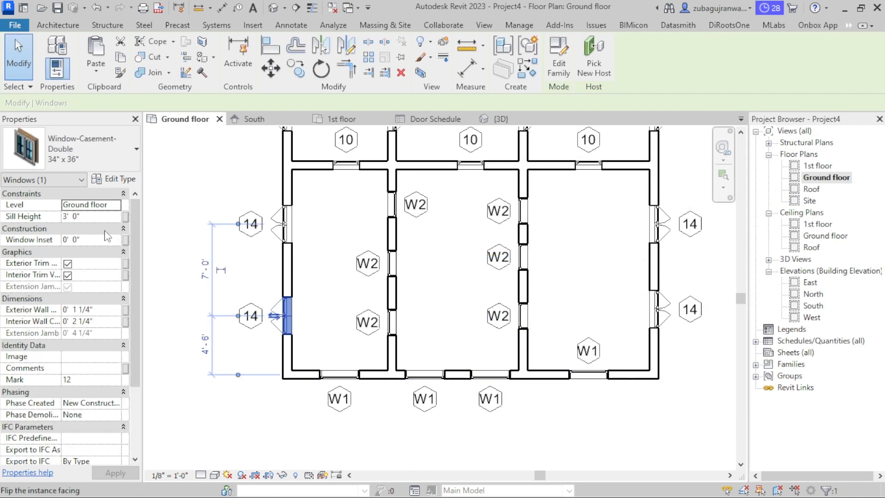
pyautogui.click(118, 182)
pyautogui.scroll(-5, 701, 330)
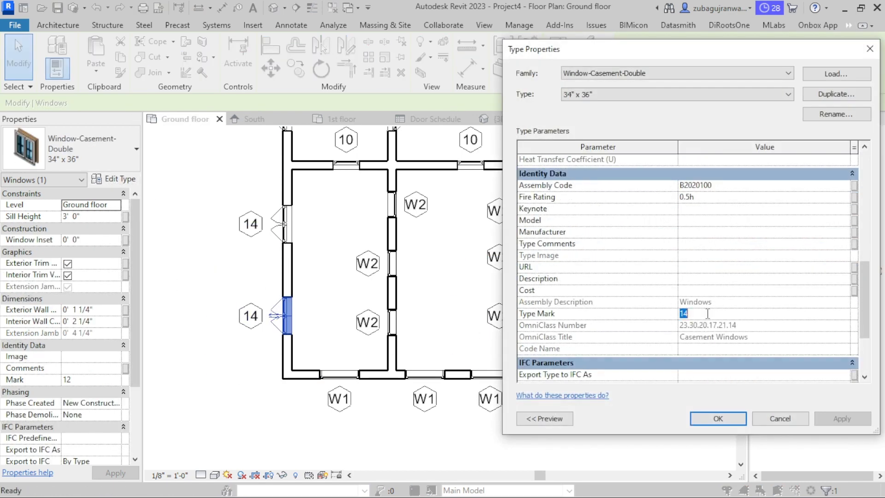
pyautogui.press('Return')
# - Set the Type Mark of the Window-Double-Hung 24" x 42" type in the horizontal interior walls to W4
pyautogui.scroll(-2, 480, 411)
pyautogui.scroll(3, 459, 265)
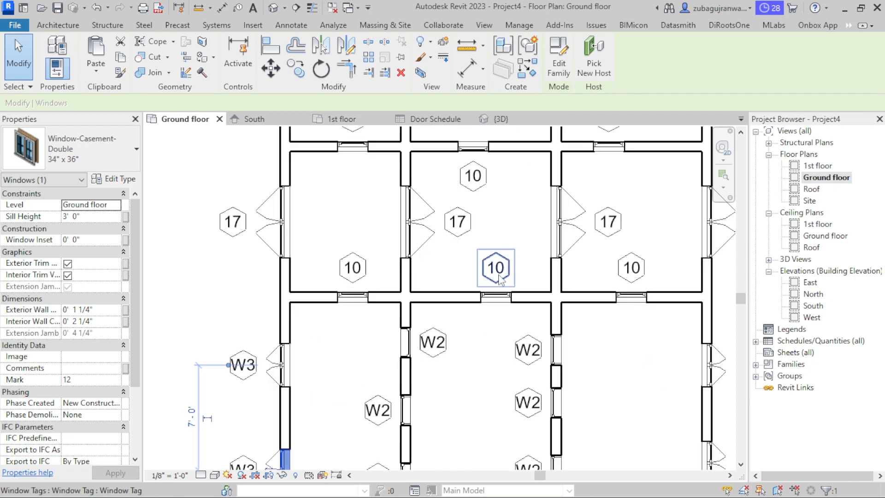
pyautogui.click(496, 295)
pyautogui.click(111, 182)
pyautogui.scroll(-5, 729, 312)
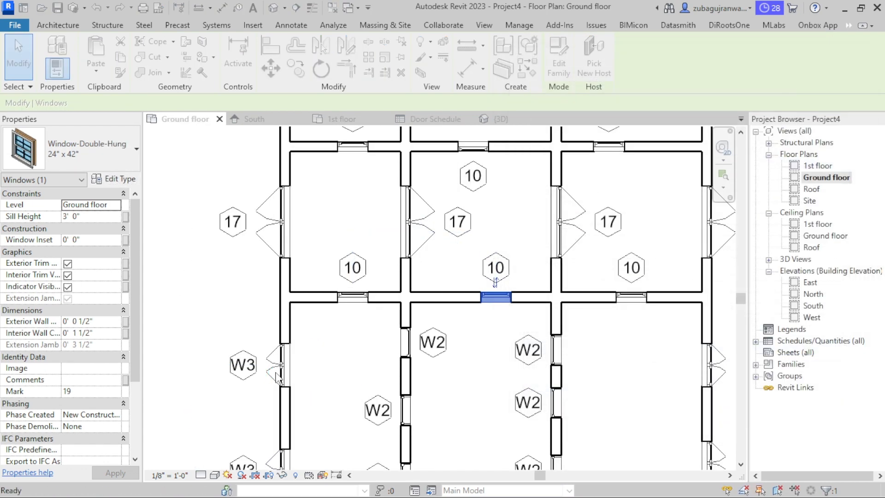
# - Set the Type Mark of the Window-Double-Hung 30" x 46" type in the upper row of rooms to W5
pyautogui.scroll(-2, 275, 379)
pyautogui.click(281, 204)
pyautogui.click(127, 185)
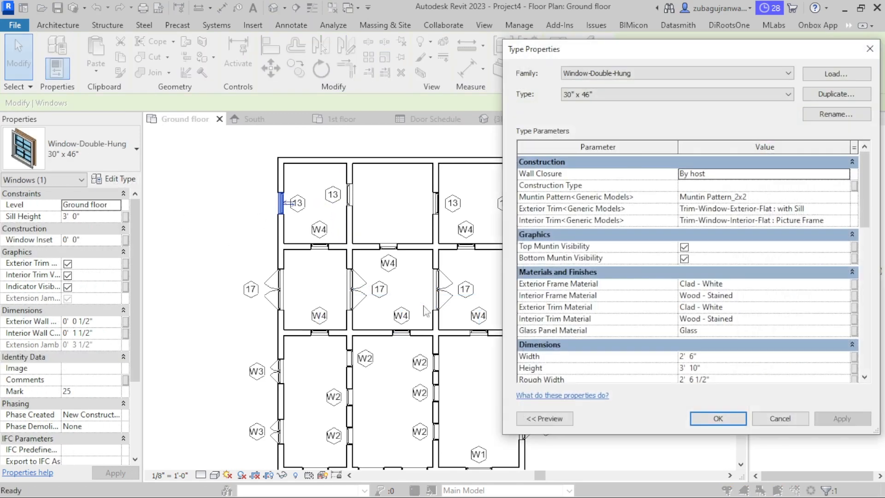
pyautogui.scroll(-6, 710, 271)
pyautogui.write('5')
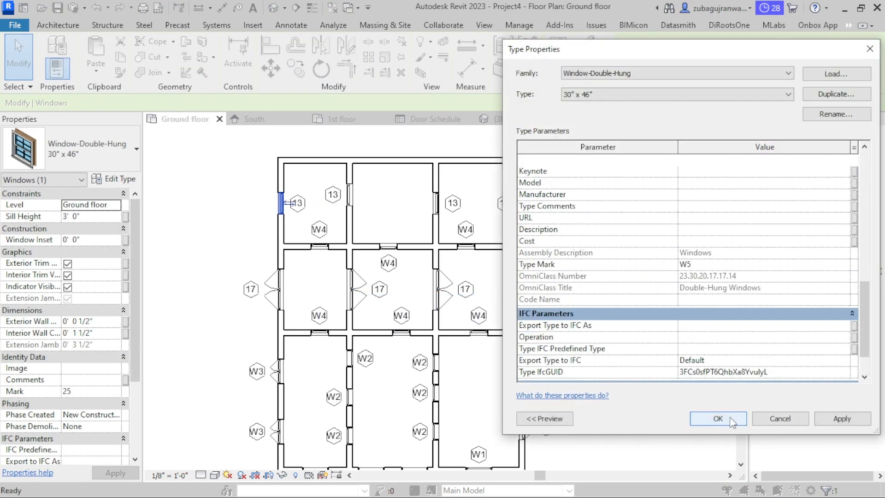
# - Set the Type Mark of the Window-Casement-Double 57" x 72" type in the middle row of rooms to W6
pyautogui.click(524, 285)
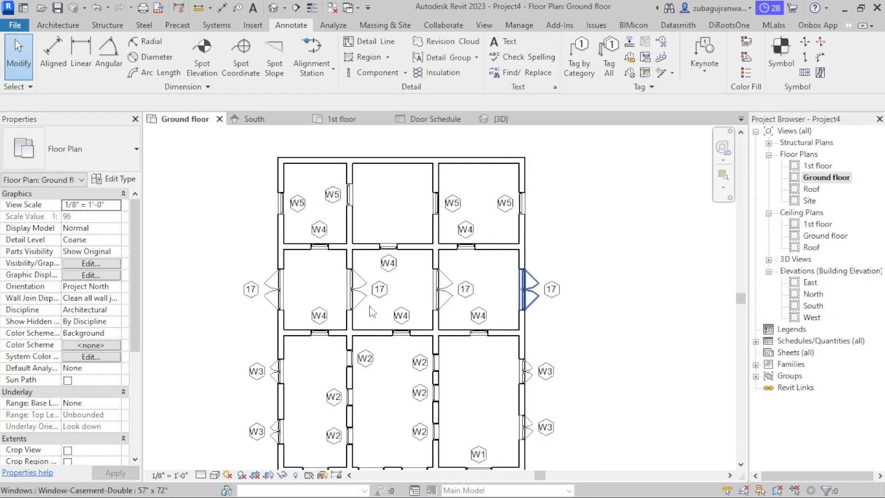
pyautogui.click(120, 179)
pyautogui.scroll(-6, 700, 330)
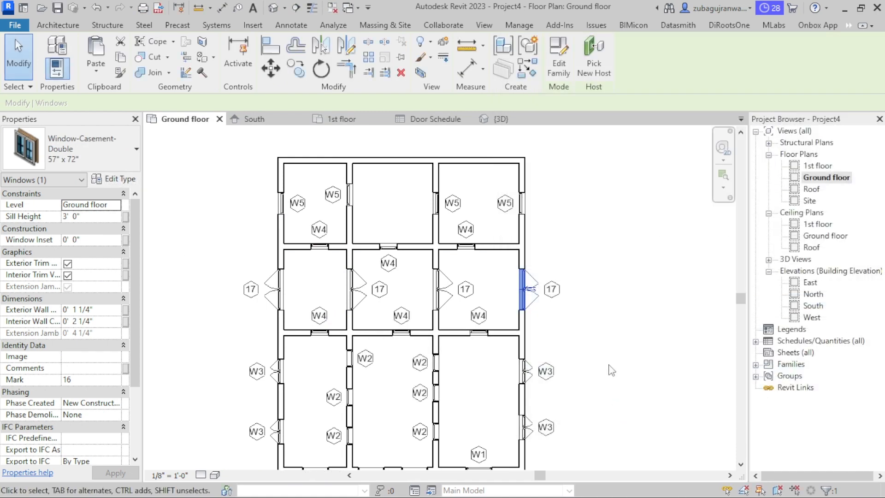
pyautogui.click(610, 370)
# - Open the 1st floor plan and tag all its untagged windows with Tag All
pyautogui.doubleClick(808, 167)
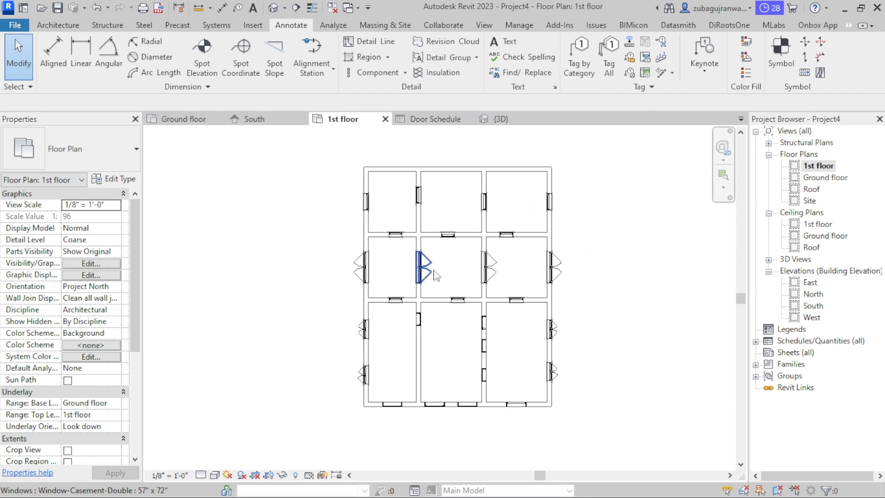
pyautogui.click(609, 55)
pyautogui.scroll(-2, 507, 258)
pyautogui.click(408, 284)
pyautogui.click(431, 354)
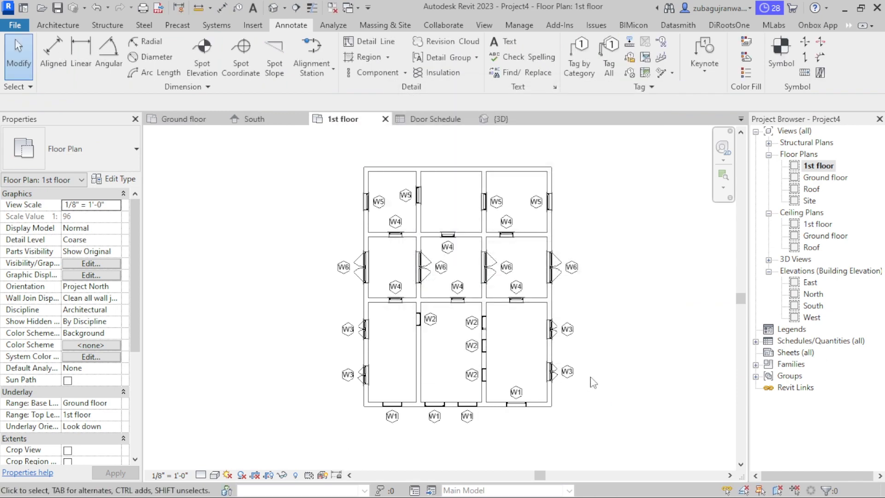
pyautogui.scroll(2, 594, 379)
pyautogui.scroll(-2, 577, 323)
pyautogui.scroll(1, 567, 291)
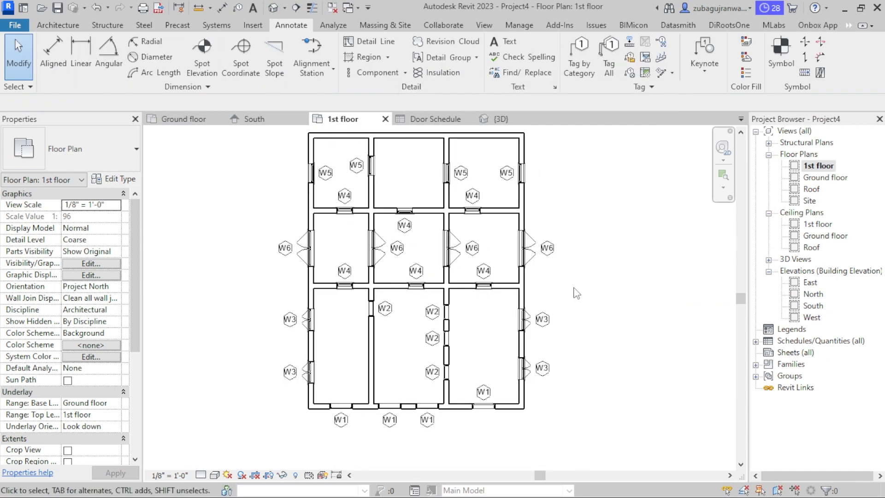
pyautogui.scroll(-1, 622, 298)
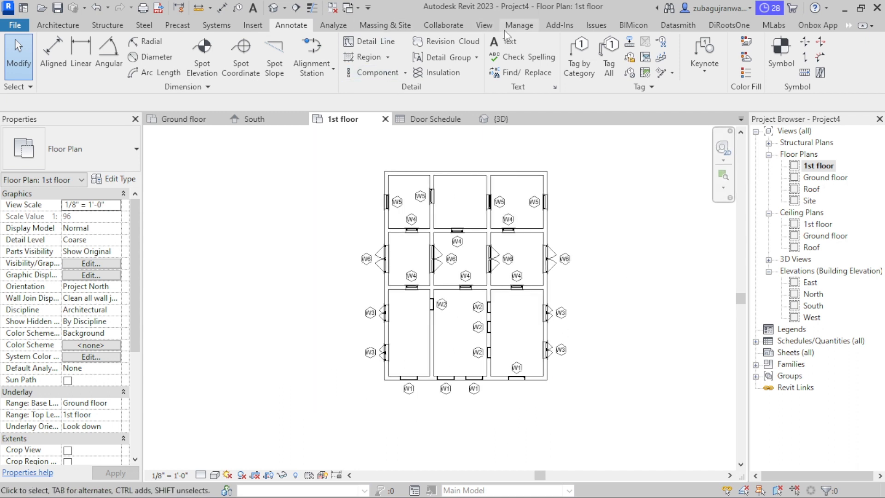
# - Start a new Window Schedule of building components for the Windows category
pyautogui.click(484, 25)
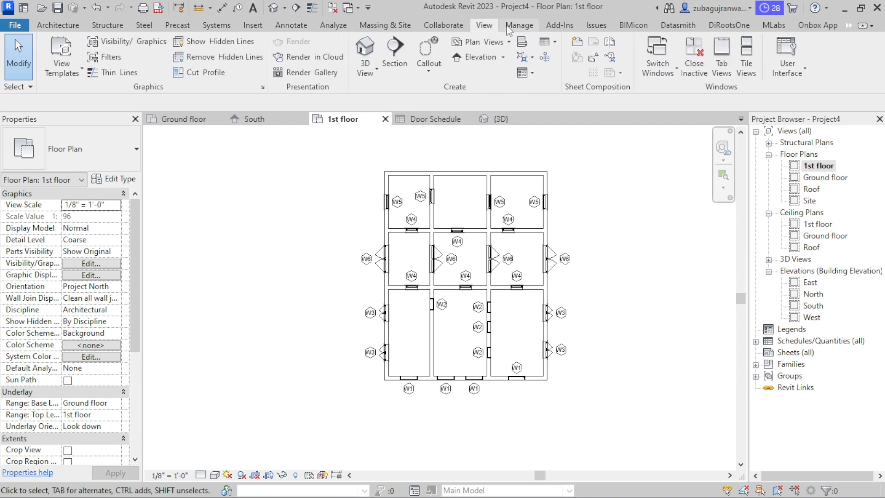
pyautogui.click(548, 45)
pyautogui.click(565, 64)
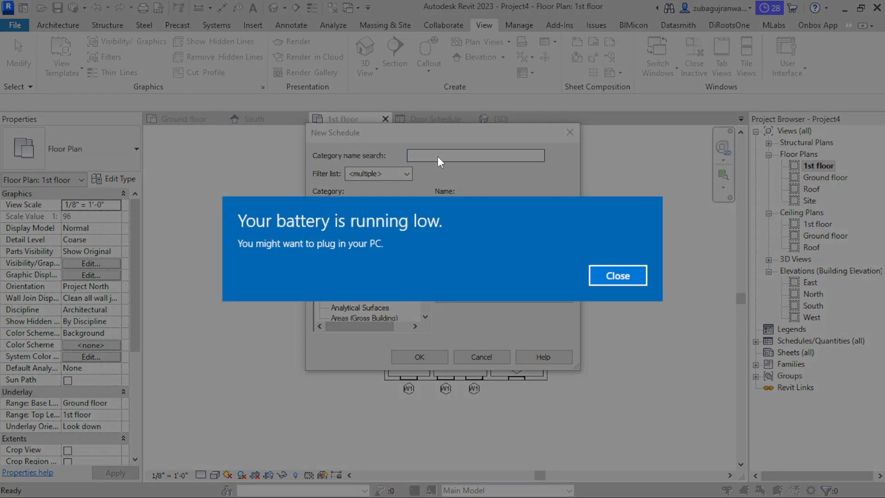
pyautogui.click(613, 278)
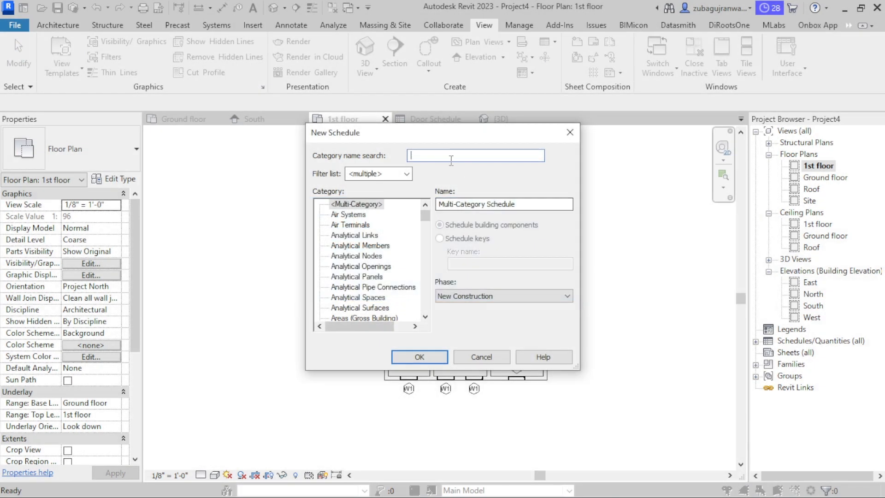
pyautogui.write('wind')
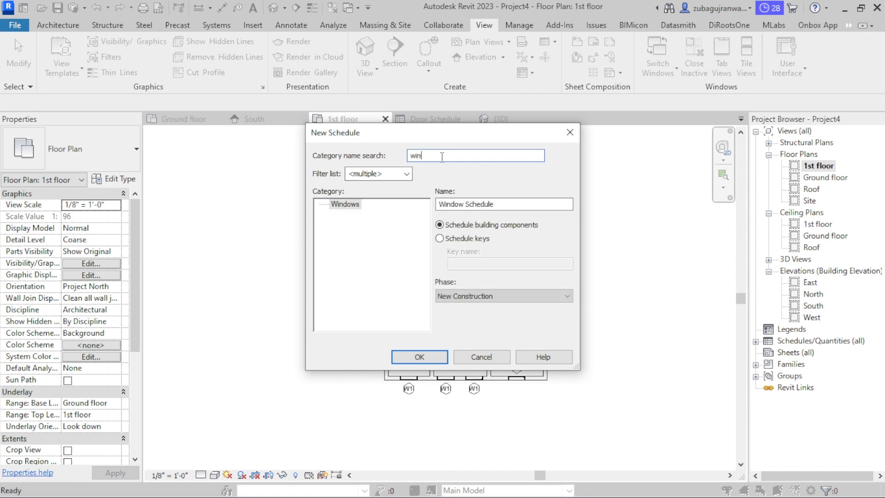
pyautogui.click(419, 358)
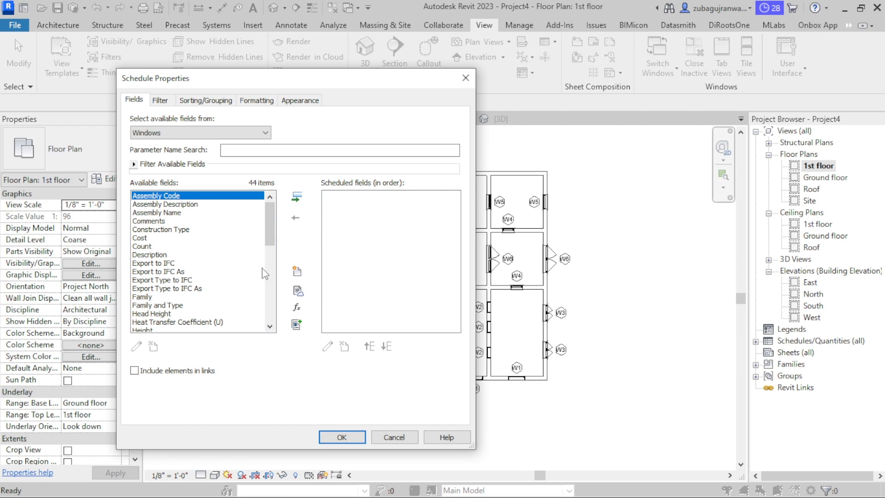
# - Add the Cost, Family and Type, and Height fields to the window schedule
pyautogui.moveTo(223, 83); pyautogui.dragTo(295, 79)
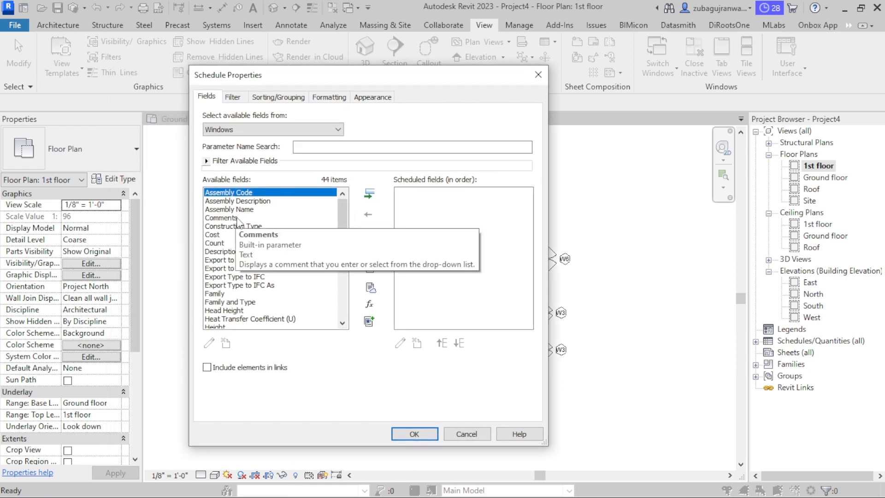
pyautogui.scroll(-1, 238, 222)
pyautogui.scroll(1, 235, 212)
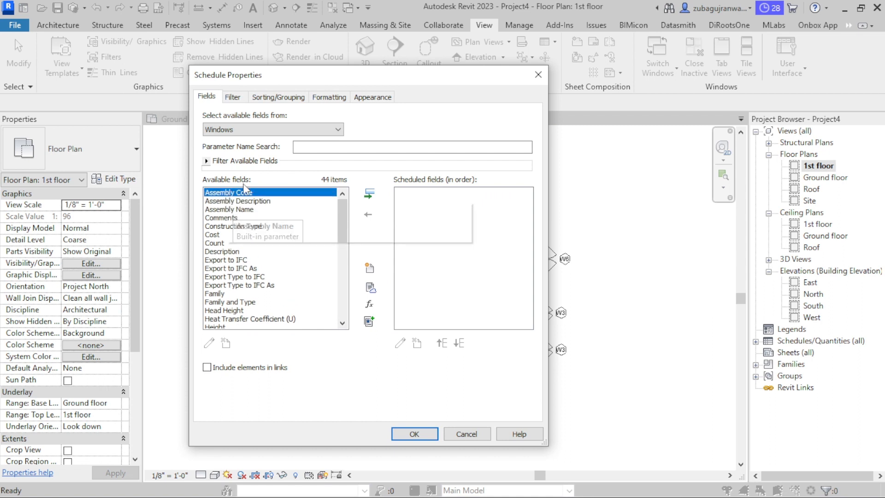
pyautogui.click(216, 235)
pyautogui.click(369, 194)
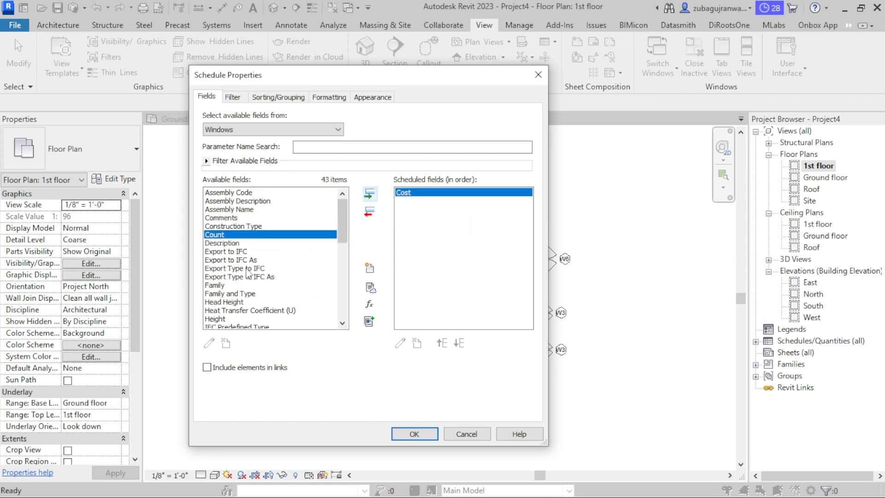
pyautogui.click(227, 294)
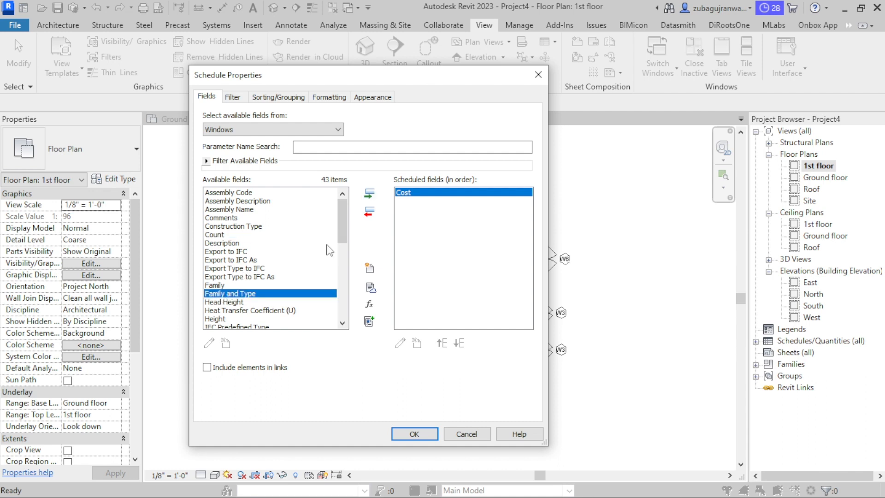
pyautogui.click(370, 194)
pyautogui.scroll(-1, 237, 282)
pyautogui.click(223, 286)
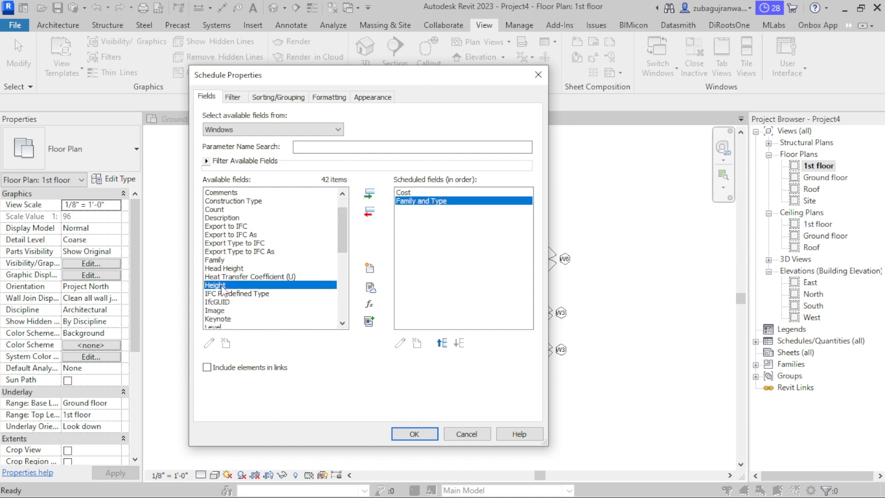
pyautogui.click(367, 197)
# - Add the Level, Sill Height and Width fields to the scheduled fields
pyautogui.scroll(-1, 230, 304)
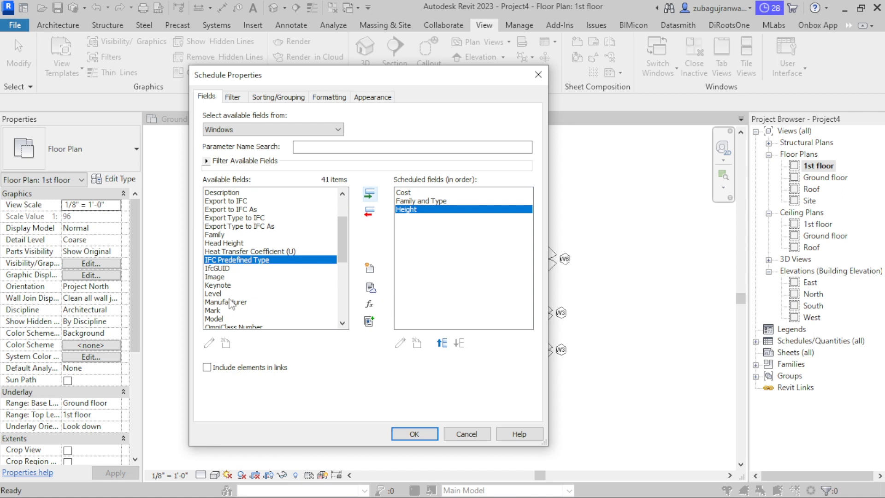
pyautogui.click(217, 294)
pyautogui.click(370, 194)
pyautogui.scroll(-4, 243, 267)
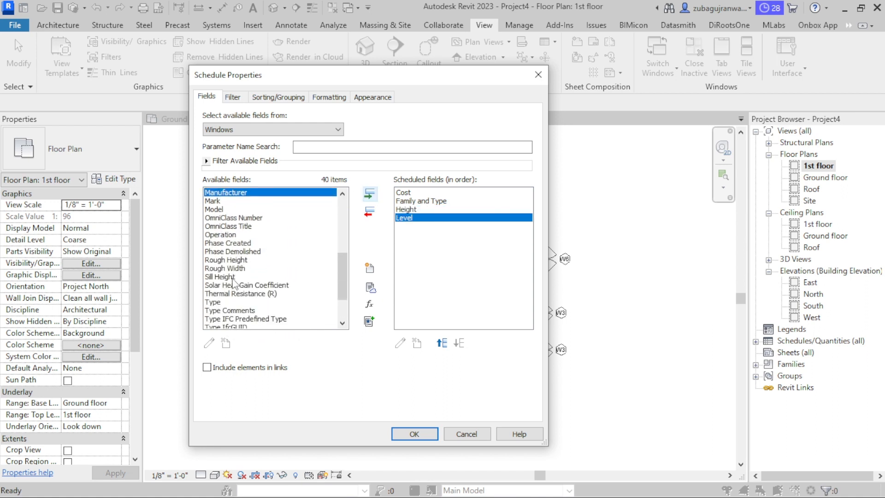
pyautogui.click(221, 277)
pyautogui.click(369, 198)
pyautogui.scroll(-2, 260, 265)
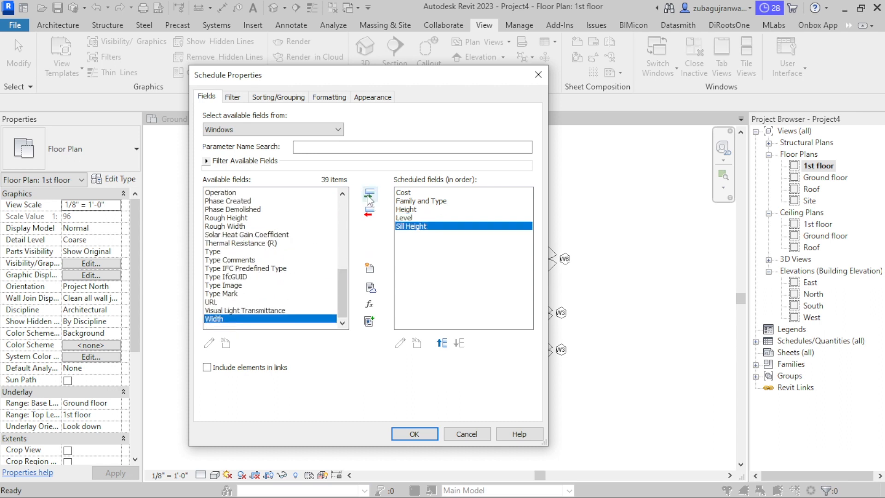
pyautogui.click(369, 194)
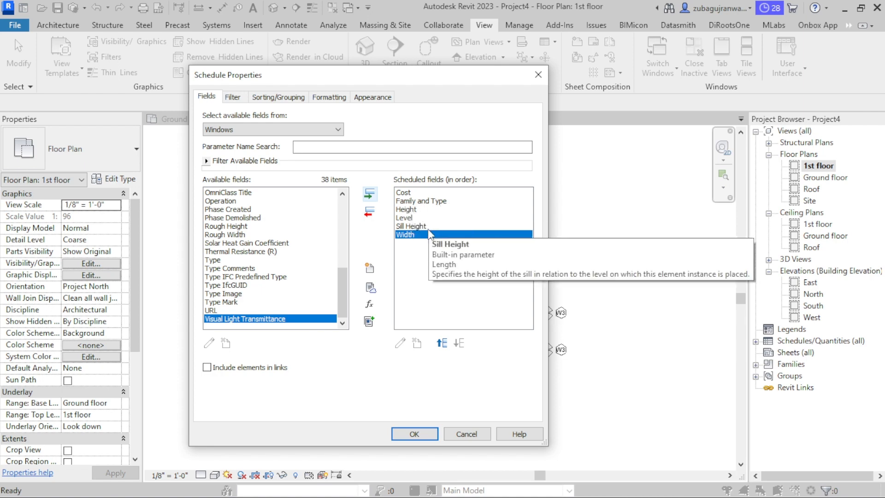
# - Search the available fields for "th", then create the window schedule with the fields already added
pyautogui.click(298, 146)
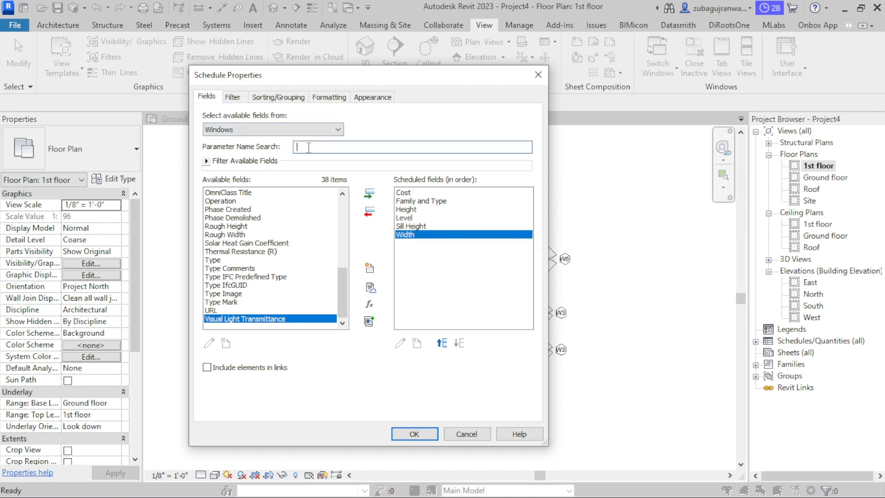
pyautogui.write('th')
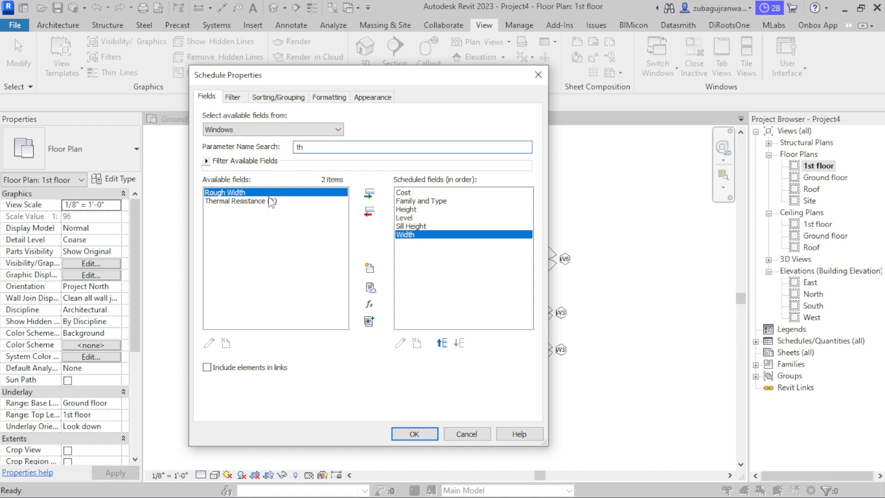
pyautogui.click(253, 202)
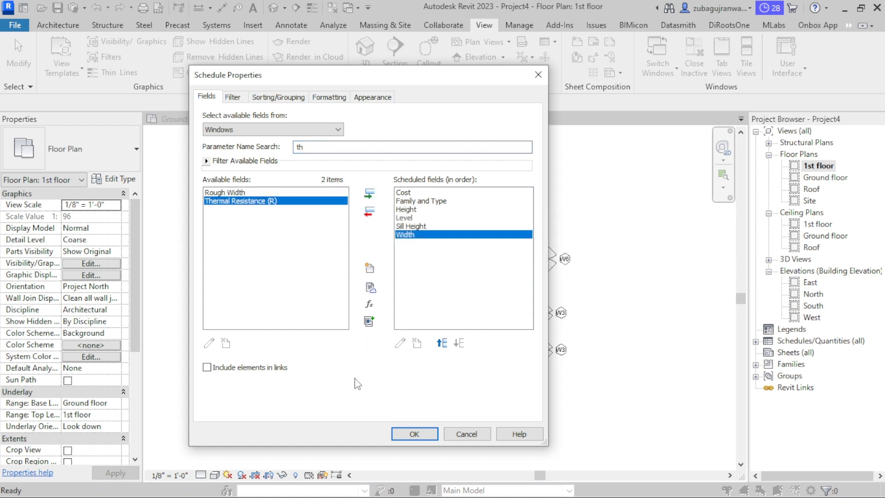
pyautogui.click(412, 433)
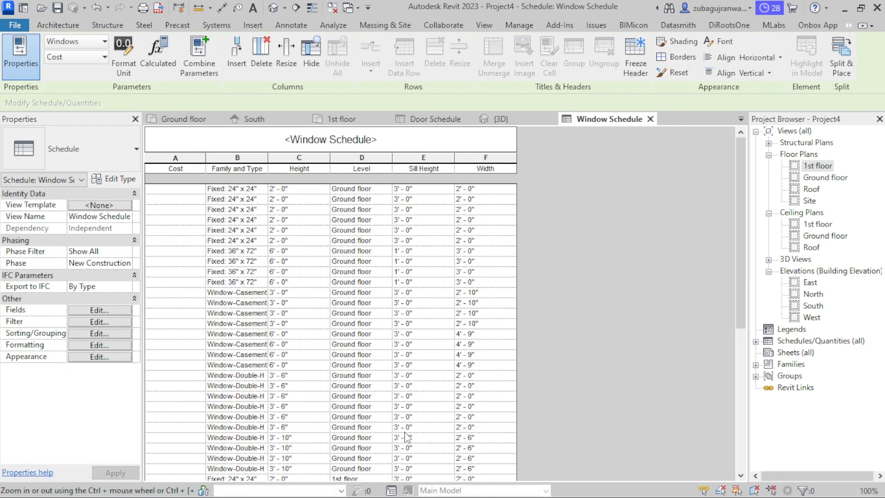
# - Reopen the window schedule's fields and move Cost to the end of the scheduled fields, below Width
pyautogui.scroll(-5, 315, 332)
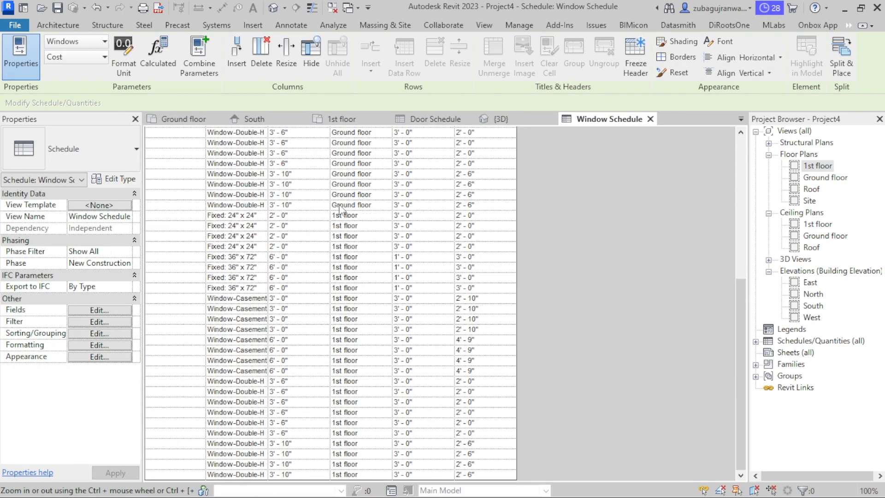
pyautogui.scroll(5, 323, 311)
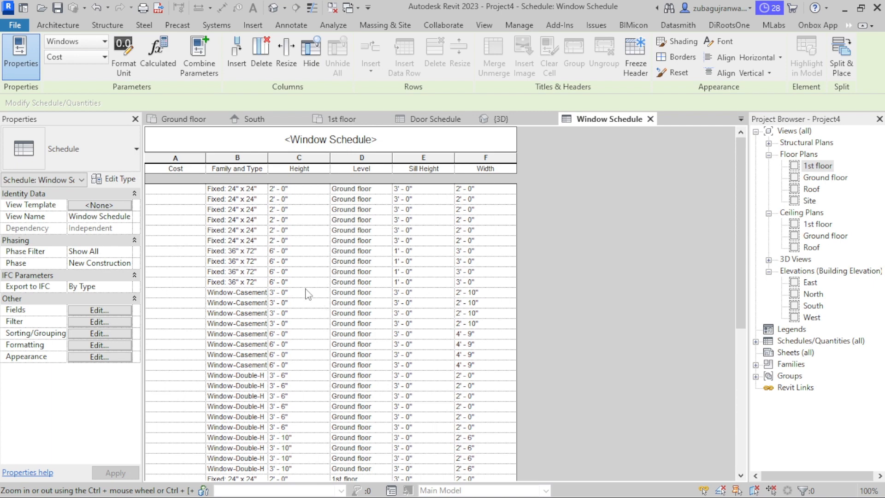
pyautogui.click(99, 310)
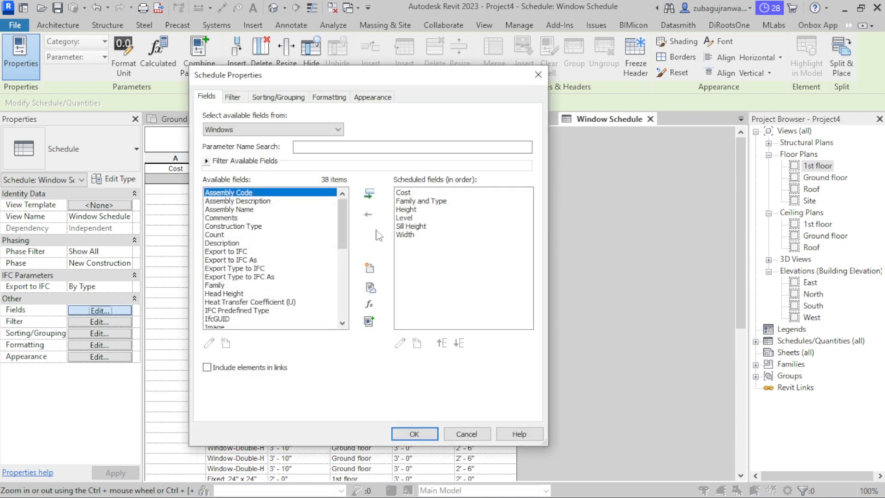
pyautogui.click(404, 192)
pyautogui.click(459, 344)
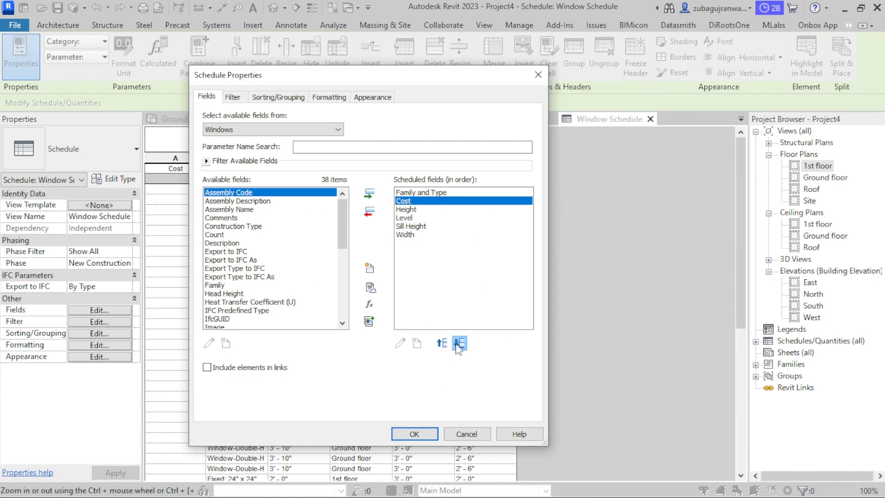
pyautogui.click(459, 344)
pyautogui.click(460, 344)
pyautogui.click(459, 343)
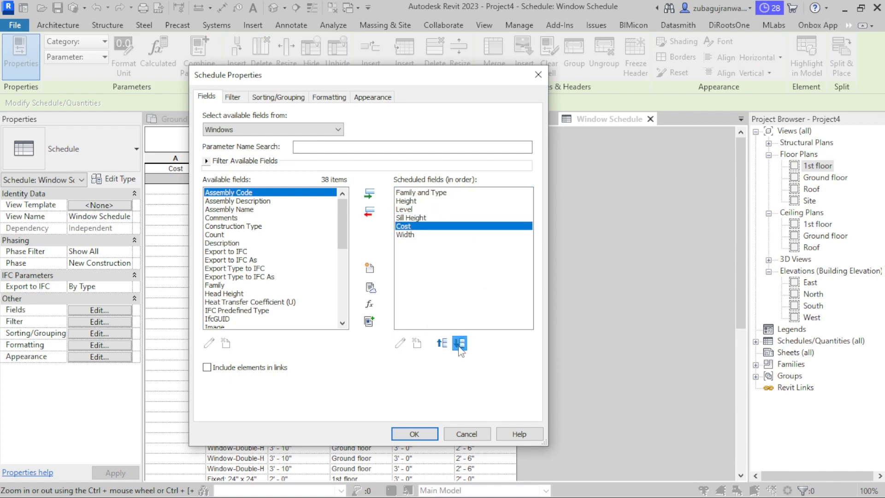
pyautogui.click(459, 344)
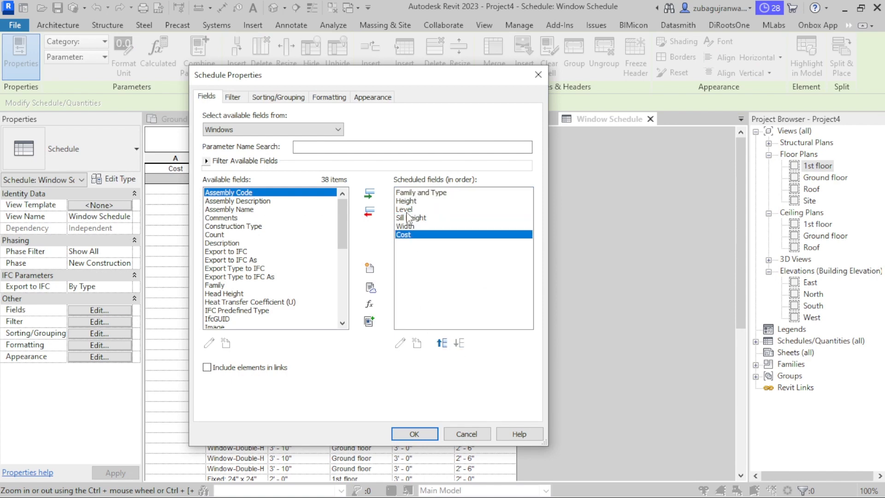
# - Add the Type Mark field to the window schedule and place it first, above Family and Type
pyautogui.click(413, 270)
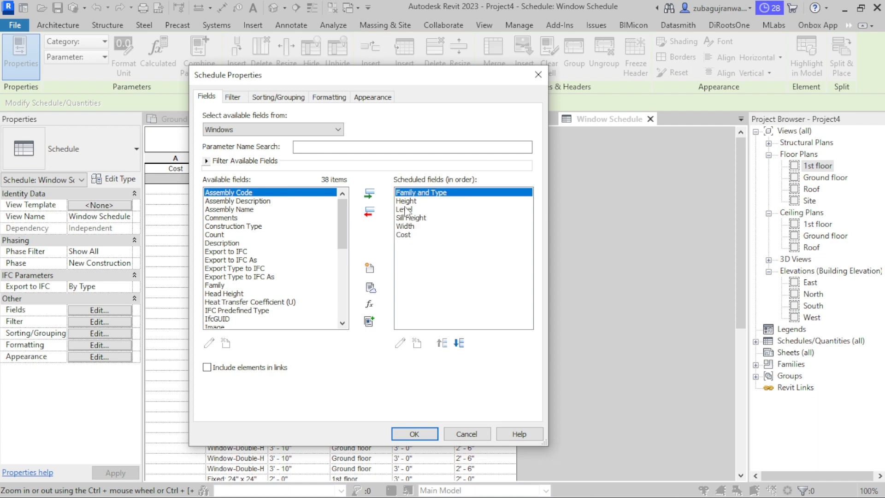
pyautogui.scroll(-7, 238, 245)
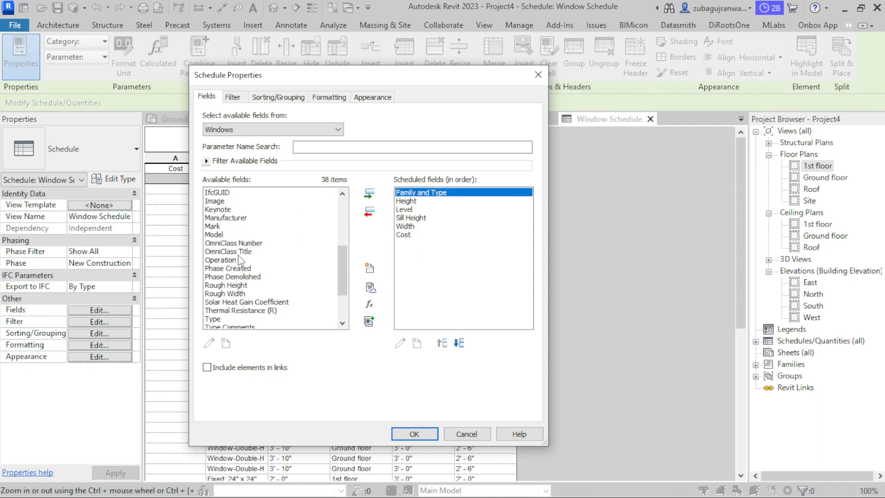
pyautogui.write('ty')
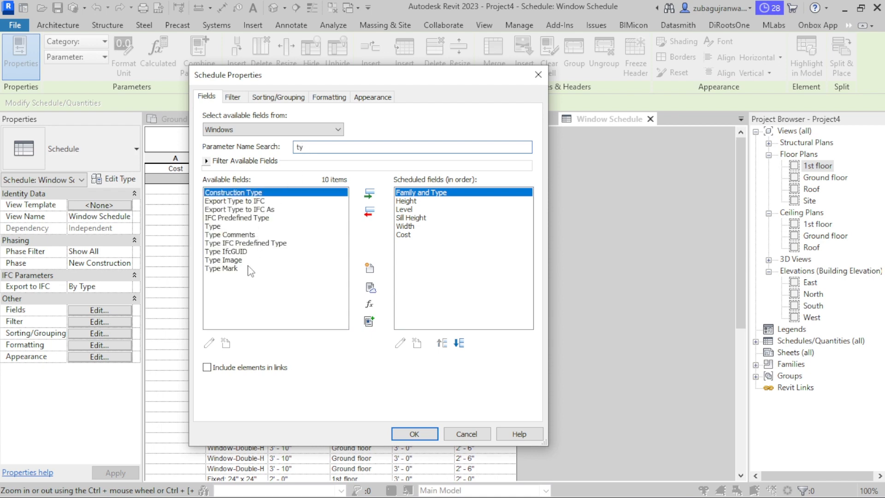
pyautogui.click(245, 269)
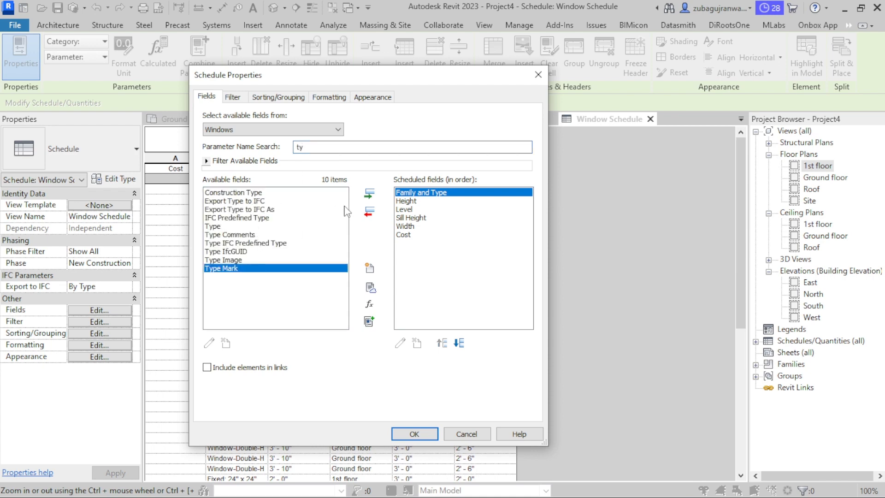
pyautogui.click(369, 194)
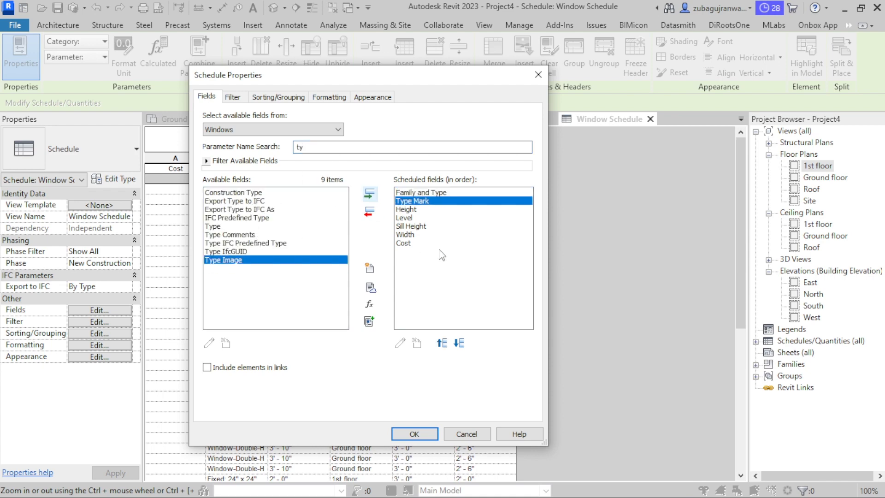
pyautogui.click(441, 343)
pyautogui.click(419, 433)
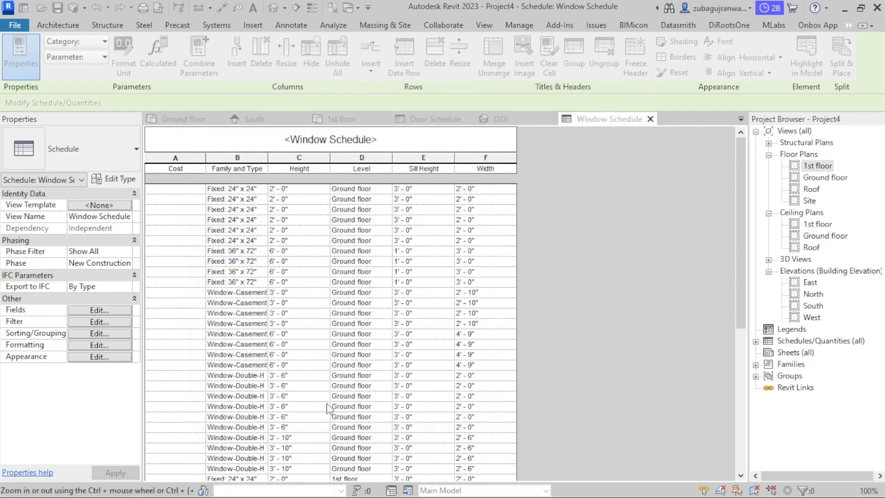
# - Reorder the window schedule's fields so Width sits directly below Height and Sill Height comes above Level
pyautogui.scroll(-10, 192, 193)
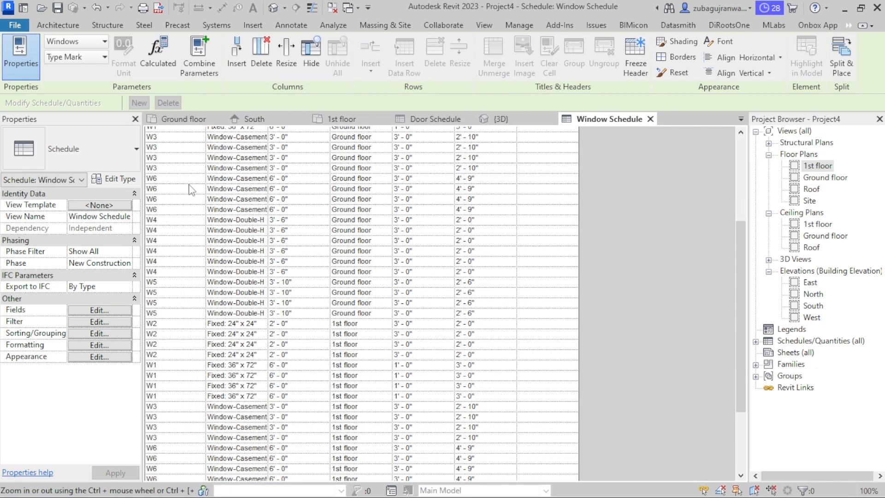
pyautogui.scroll(10, 180, 299)
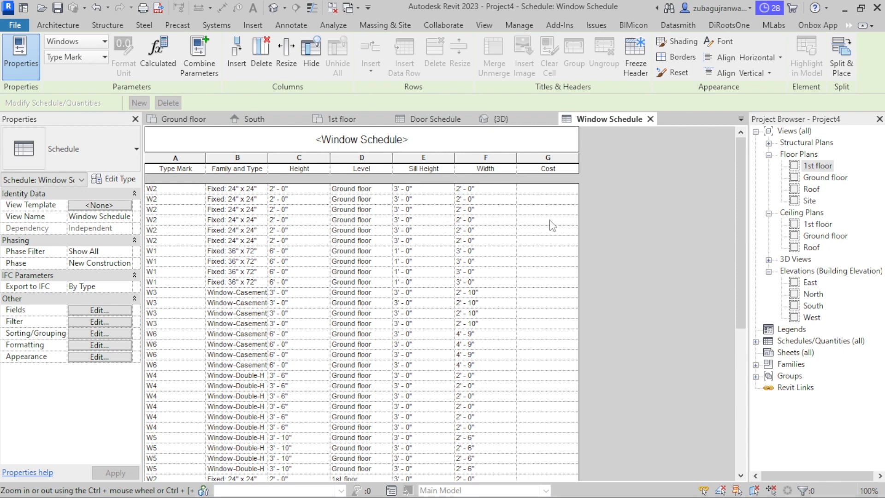
pyautogui.click(102, 313)
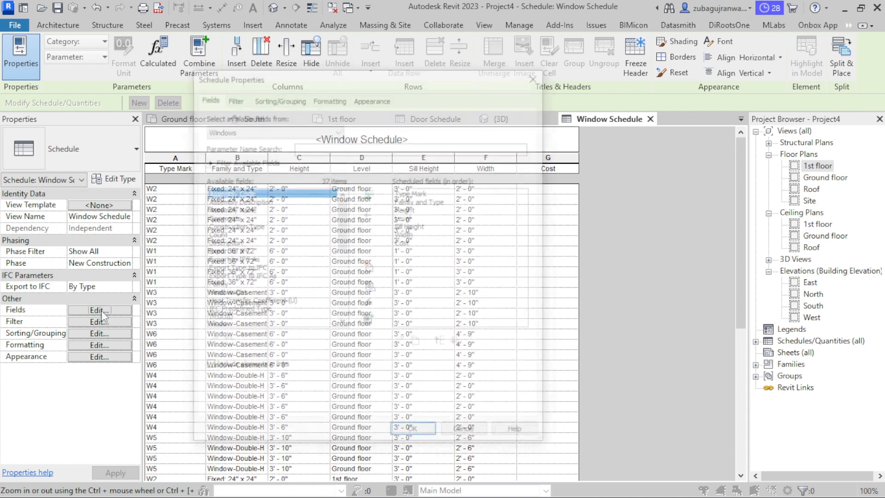
pyautogui.click(414, 235)
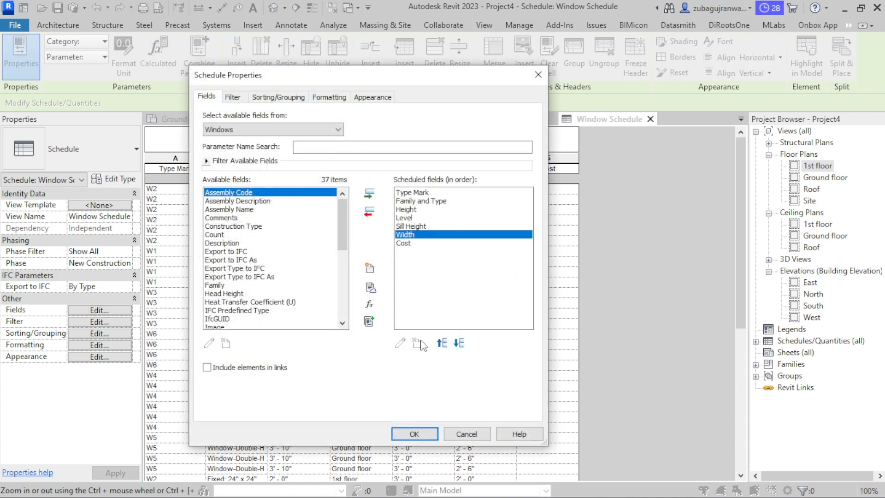
pyautogui.click(442, 344)
pyautogui.click(441, 344)
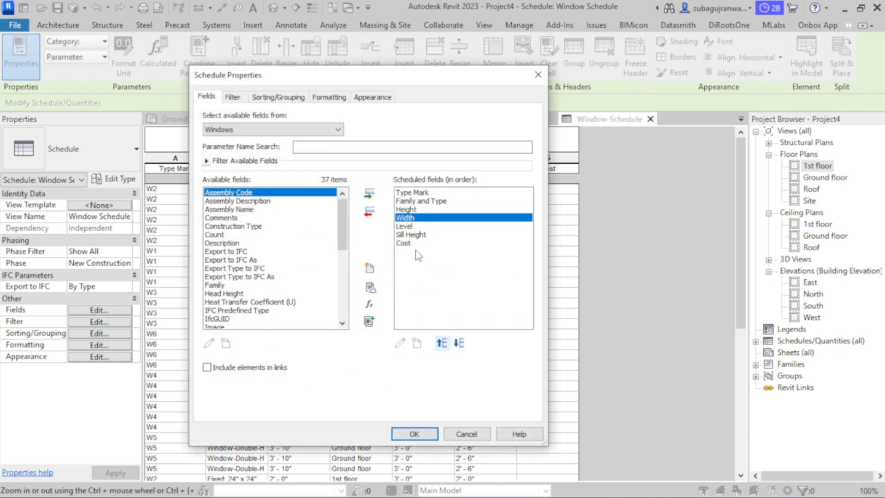
pyautogui.click(417, 236)
pyautogui.click(442, 344)
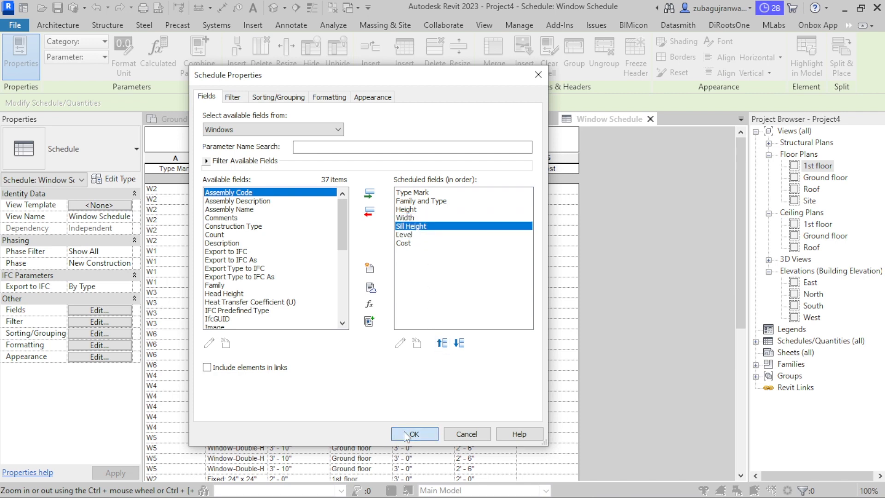
pyautogui.click(412, 433)
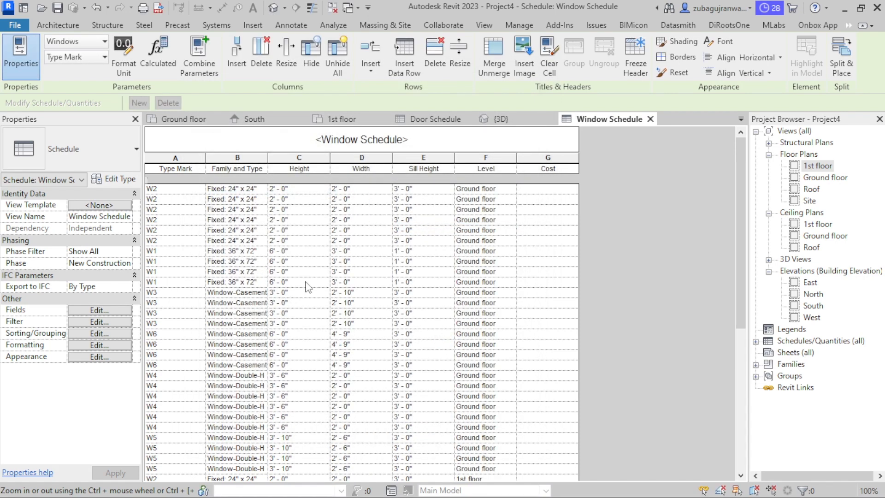
# - Highlight one of the ground-floor W2 windows in the model from its schedule row and leave it selected
pyautogui.click(159, 222)
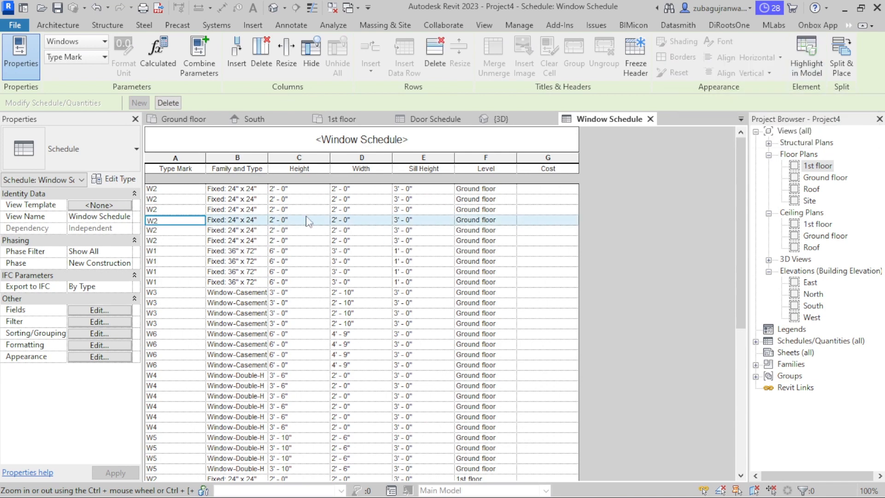
pyautogui.click(806, 56)
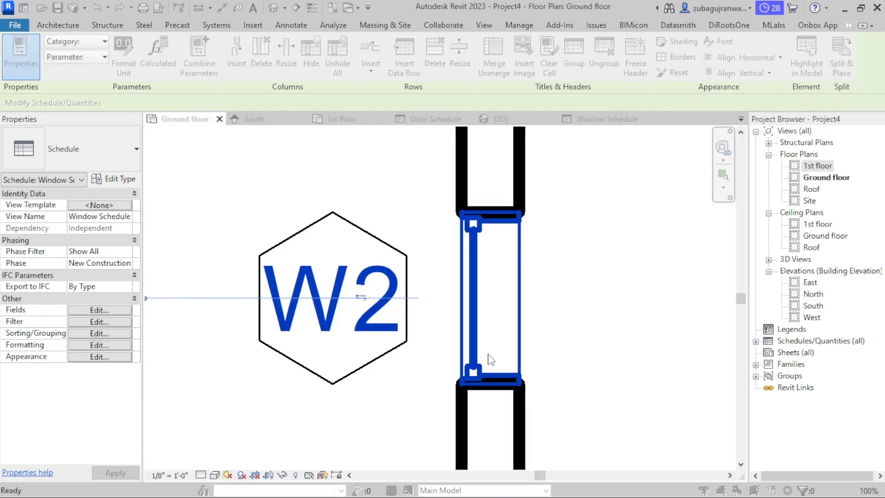
pyautogui.click(722, 286)
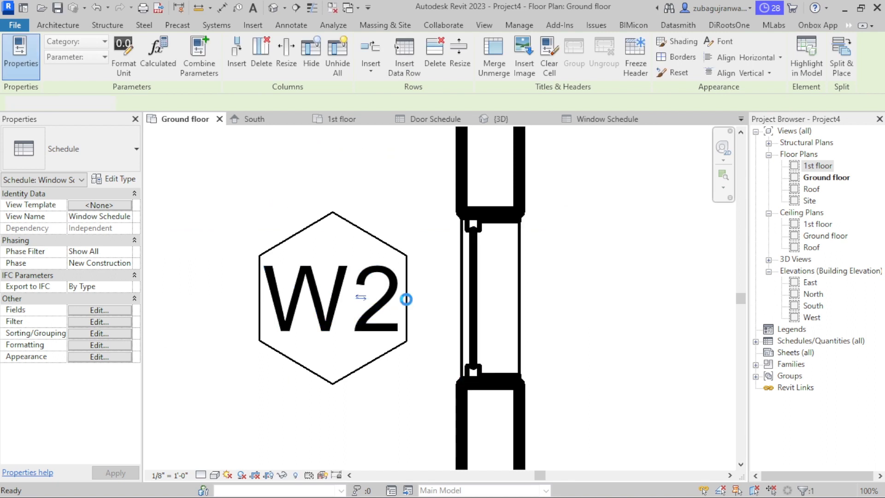
pyautogui.click(408, 300)
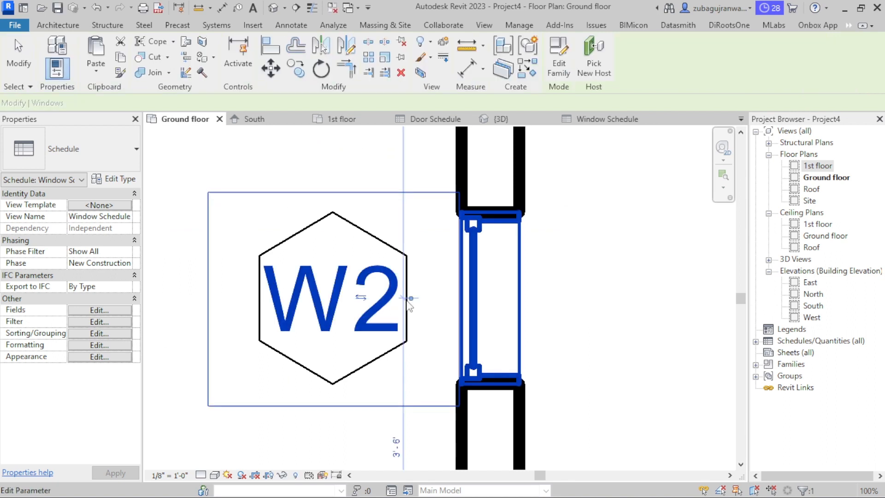
# - Set the cost of the W2 Fixed 24" x 24" window type to 15 and deselect the window
pyautogui.click(121, 179)
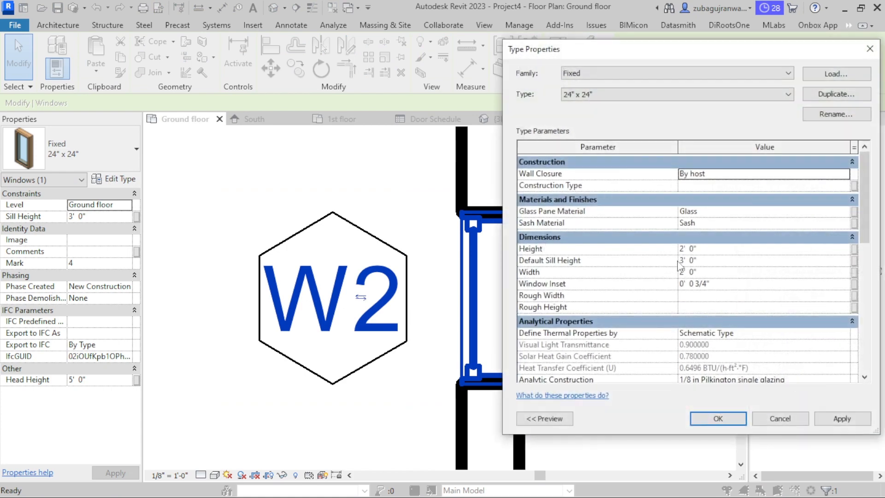
pyautogui.scroll(-10, 681, 266)
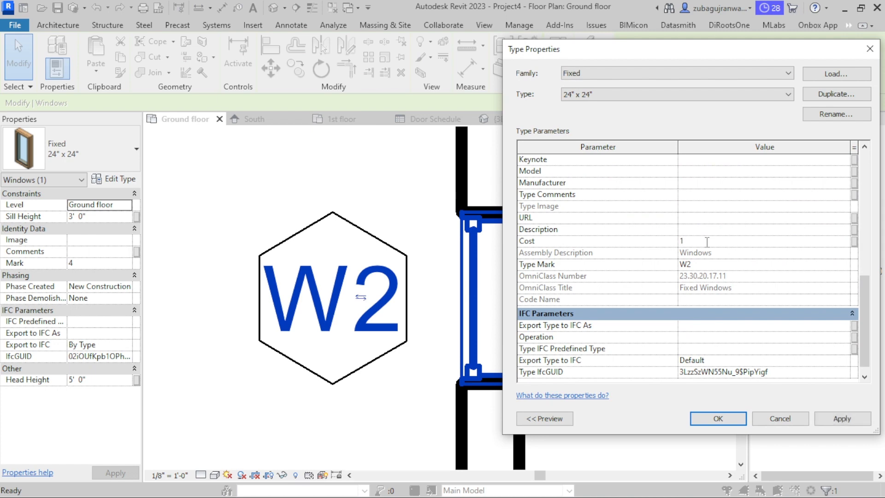
pyautogui.click(718, 418)
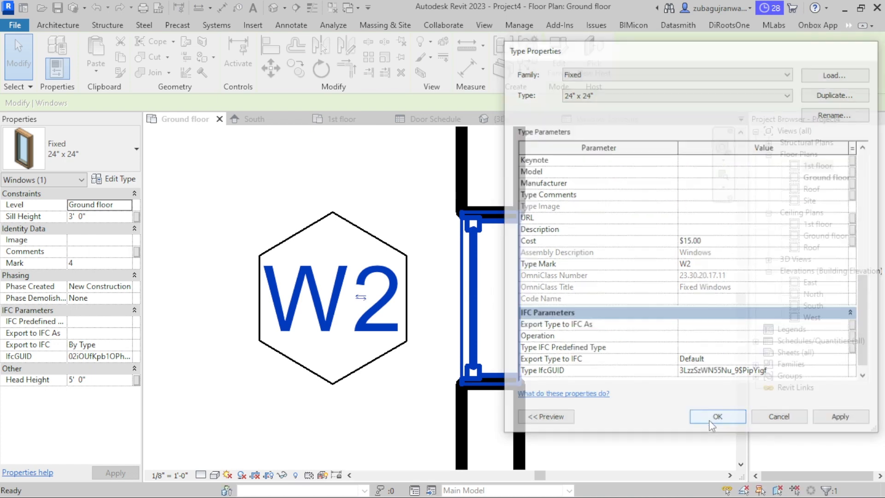
pyautogui.click(568, 335)
# - Set the cost of the W4 Window-Double-Hung 24" x 42" type to 18 from a W4 window in the ground floor plan
pyautogui.scroll(-3, 567, 328)
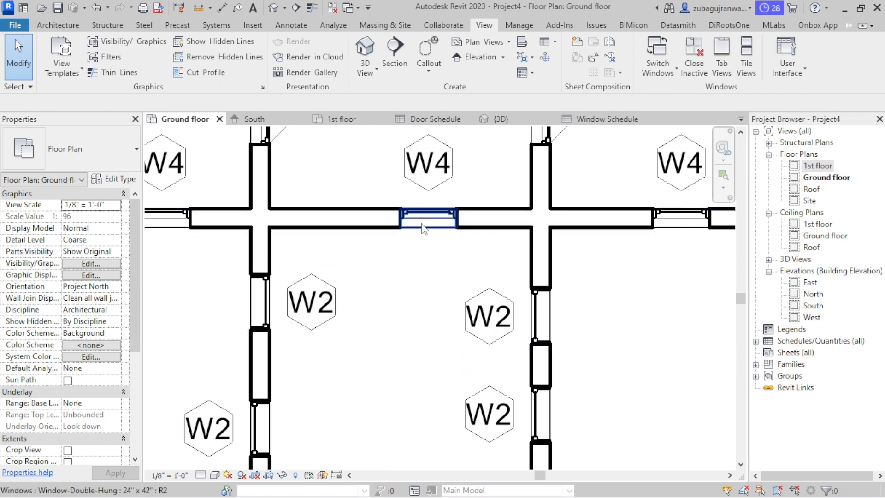
pyautogui.click(428, 219)
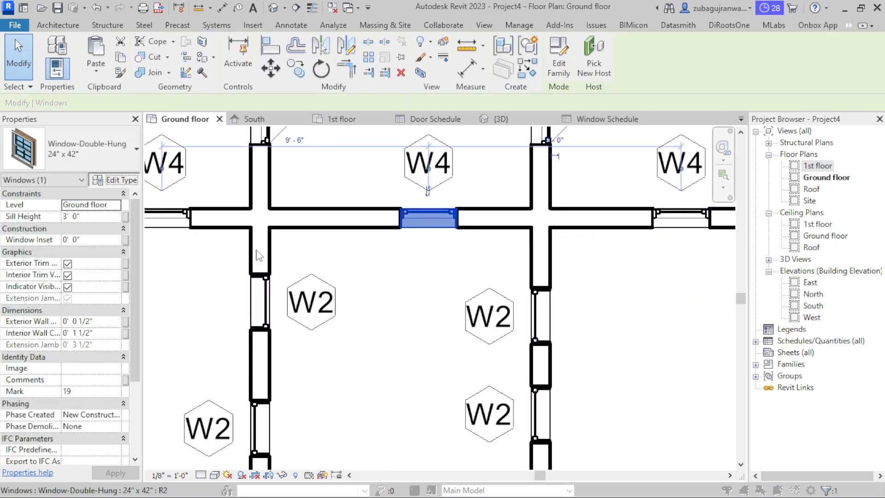
pyautogui.click(113, 179)
pyautogui.scroll(-5, 750, 296)
pyautogui.scroll(-3, 750, 295)
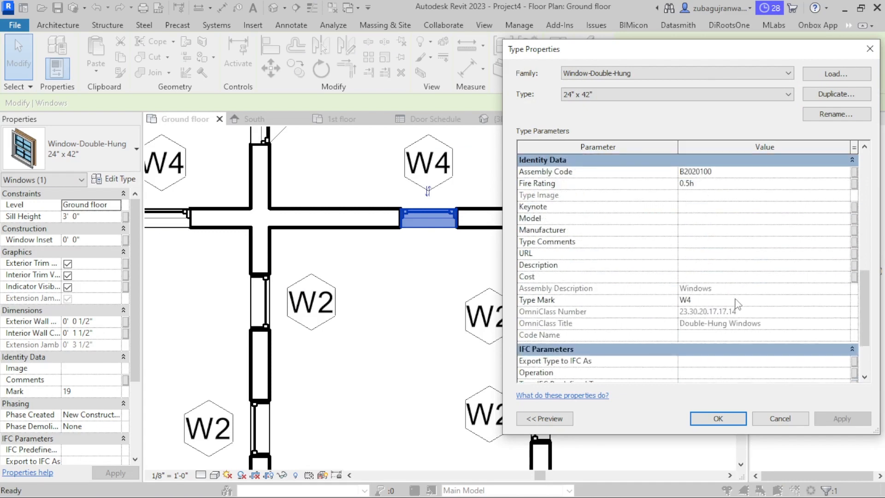
pyautogui.write('18')
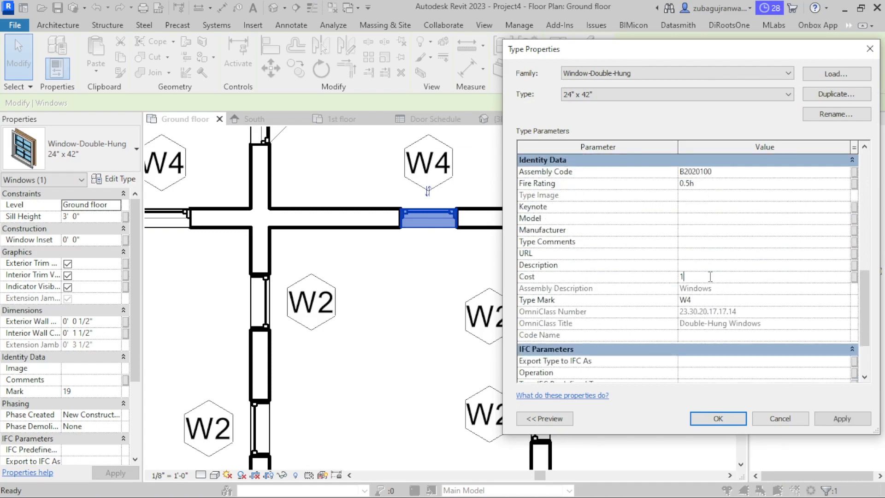
pyautogui.click(719, 422)
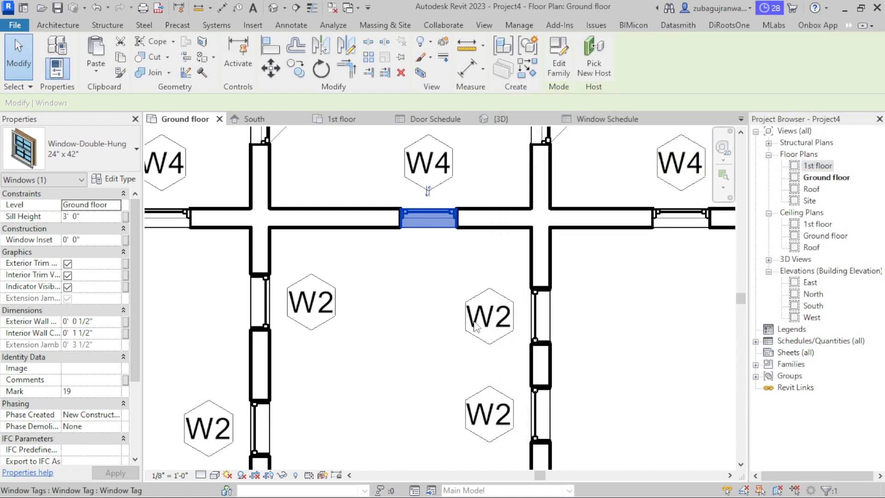
# - Set the cost of the W3 Window-Casement-Double 34" x 36" type to 22 and deselect the window
pyautogui.scroll(-5, 477, 323)
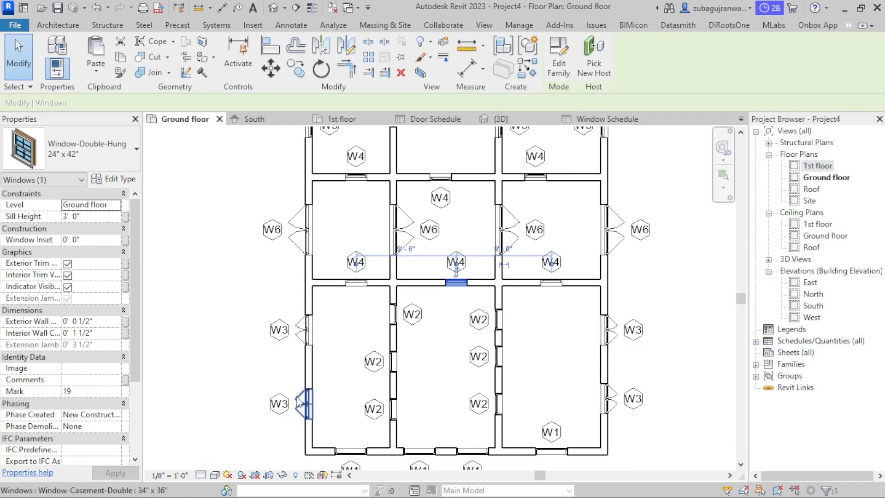
pyautogui.click(299, 402)
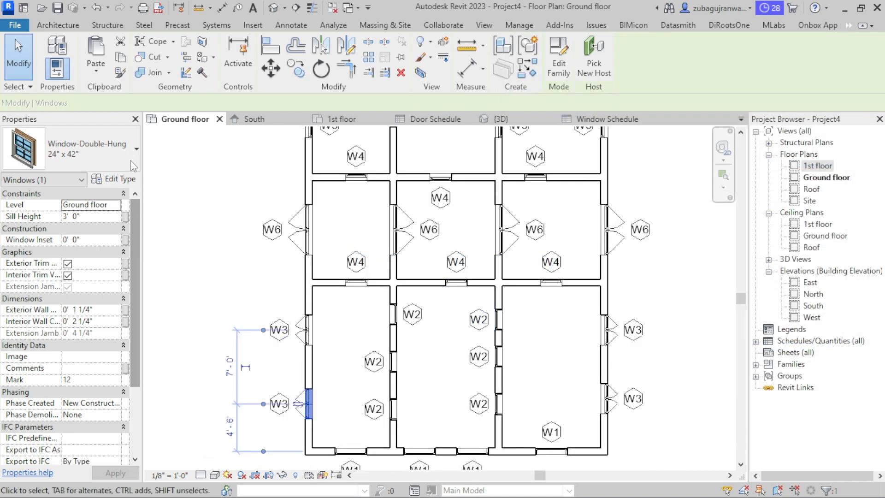
pyautogui.click(115, 180)
pyautogui.scroll(-10, 704, 290)
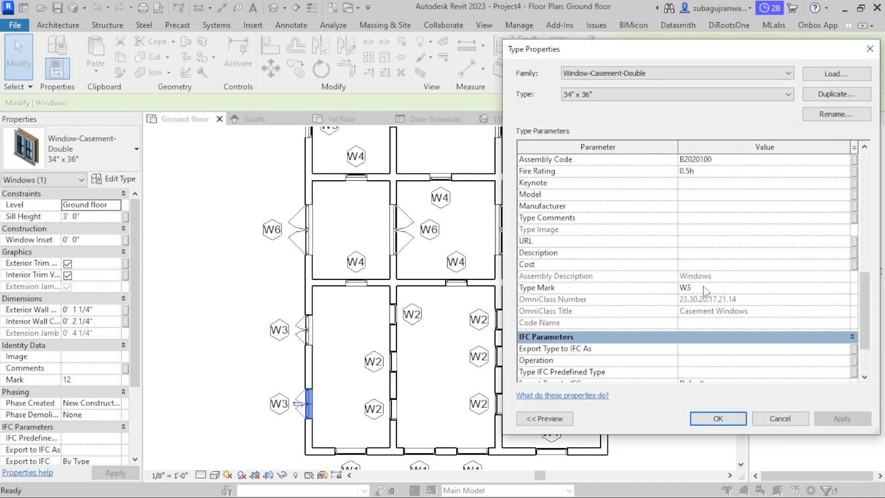
pyautogui.click(705, 264)
pyautogui.write('22')
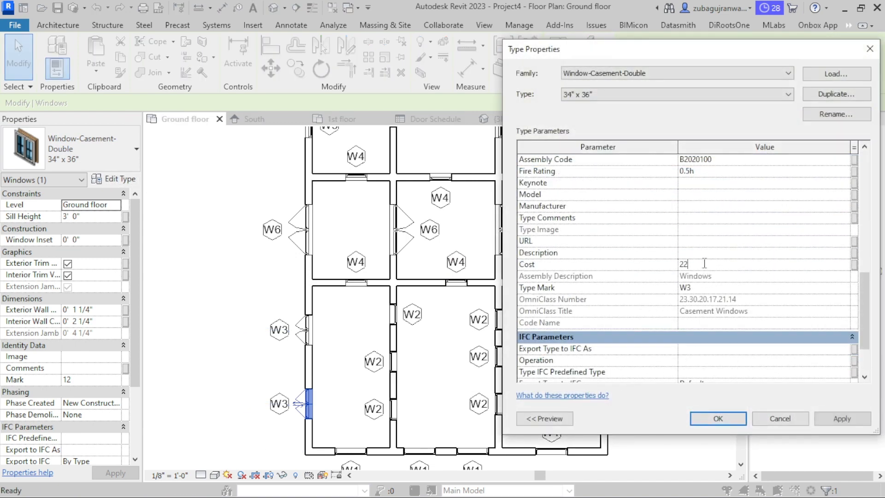
pyautogui.click(718, 420)
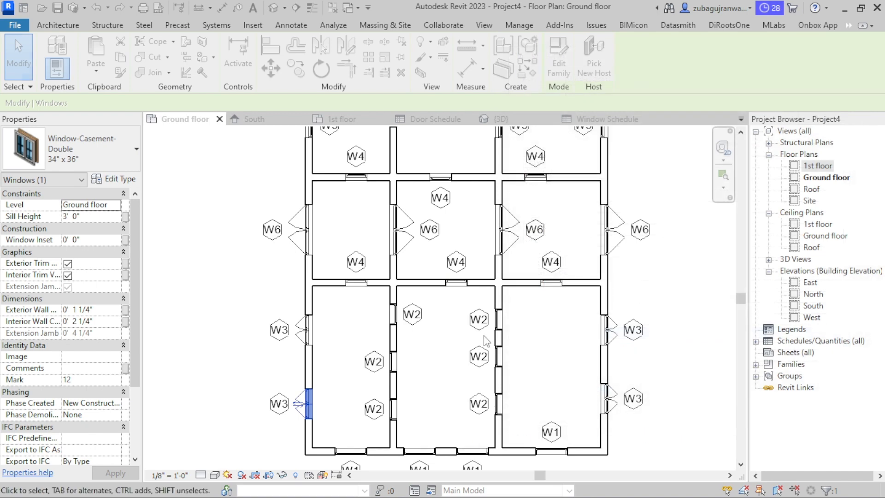
pyautogui.click(484, 336)
# - Set the cost of the W1 Fixed 36" x 72" window type to 25
pyautogui.scroll(-1, 480, 329)
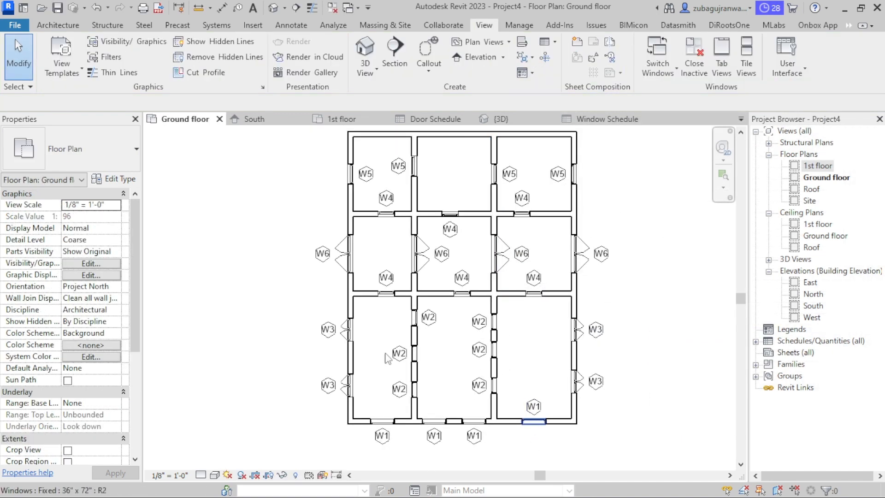
pyautogui.click(534, 420)
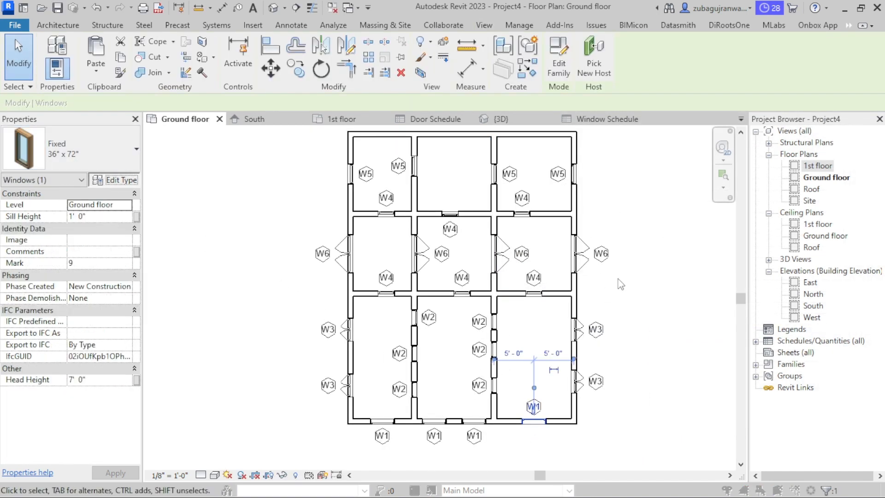
pyautogui.scroll(-7, 622, 275)
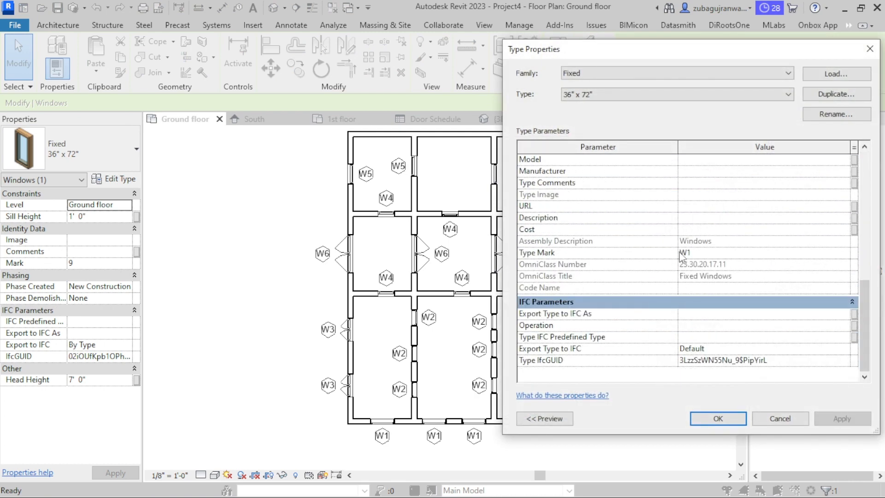
pyautogui.click(693, 229)
pyautogui.write('25')
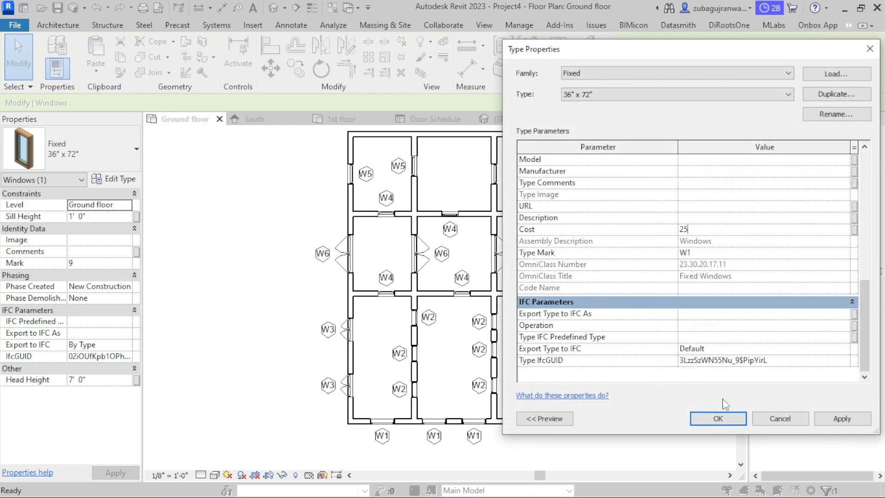
pyautogui.click(723, 419)
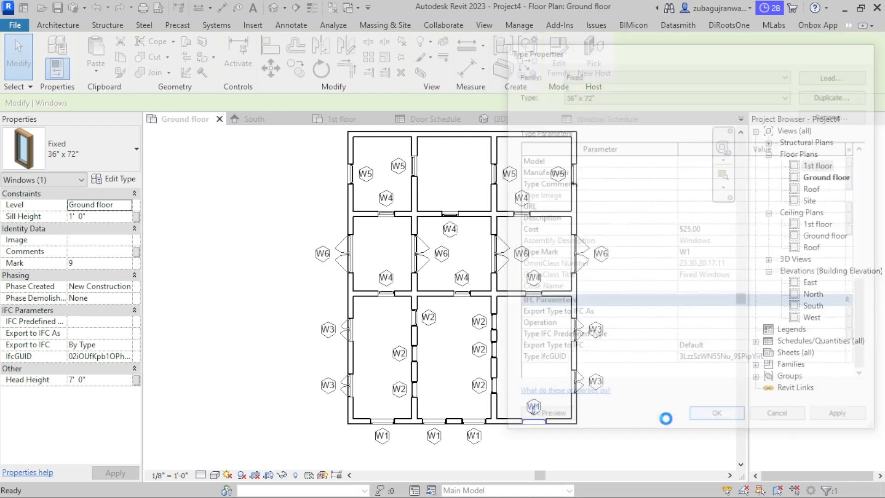
# - Set the cost of the W5 Window-Double-Hung 30" x 46" type to 23
pyautogui.scroll(2, 360, 173)
pyautogui.click(355, 175)
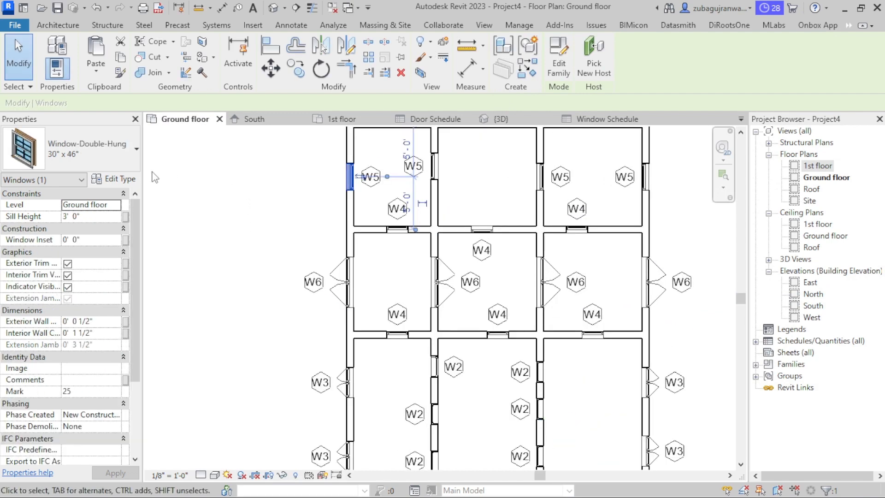
pyautogui.click(121, 179)
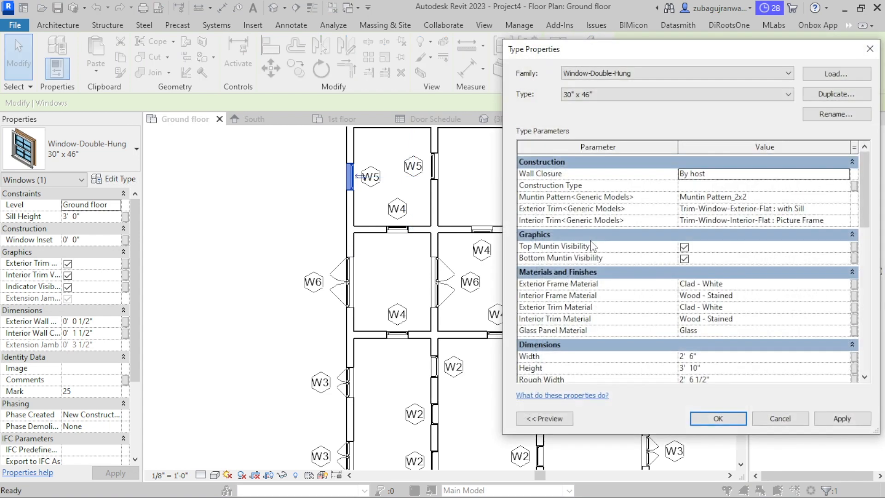
pyautogui.scroll(-8, 664, 283)
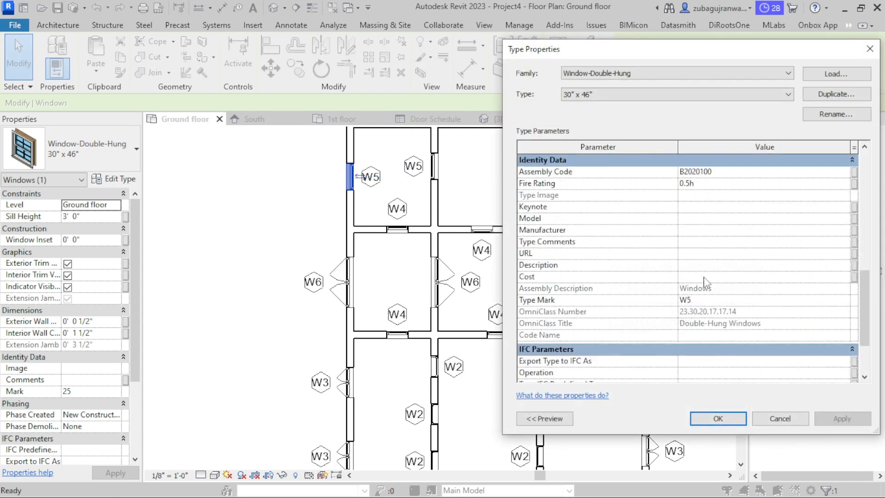
pyautogui.click(705, 277)
pyautogui.write('23')
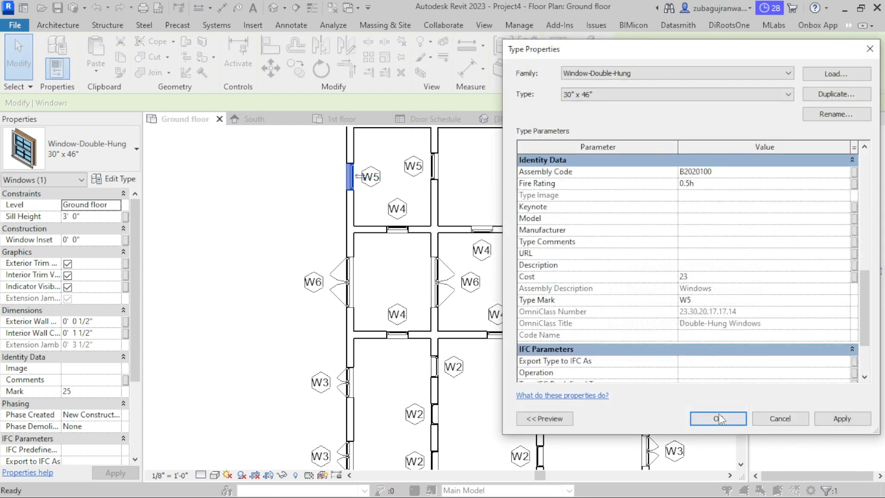
pyautogui.press('Return')
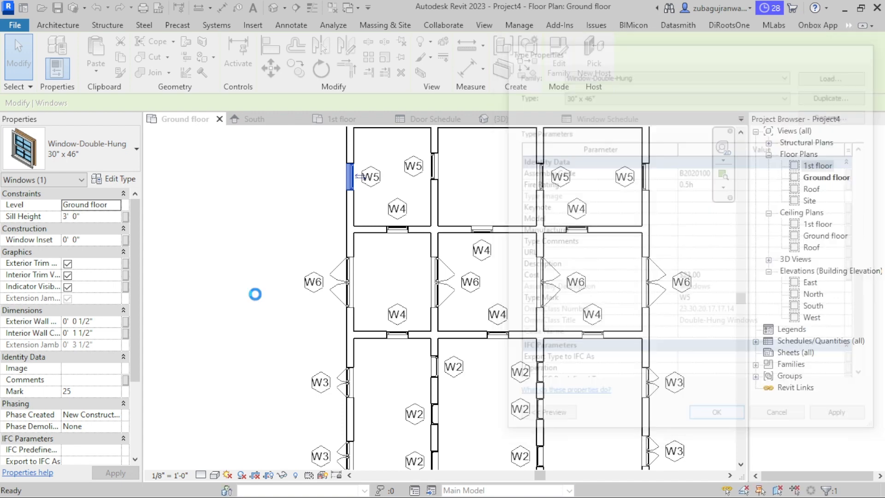
# - Set the cost of the W6 Window-Casement-Double 57" x 72" type to 30 and deselect the window
pyautogui.click(346, 295)
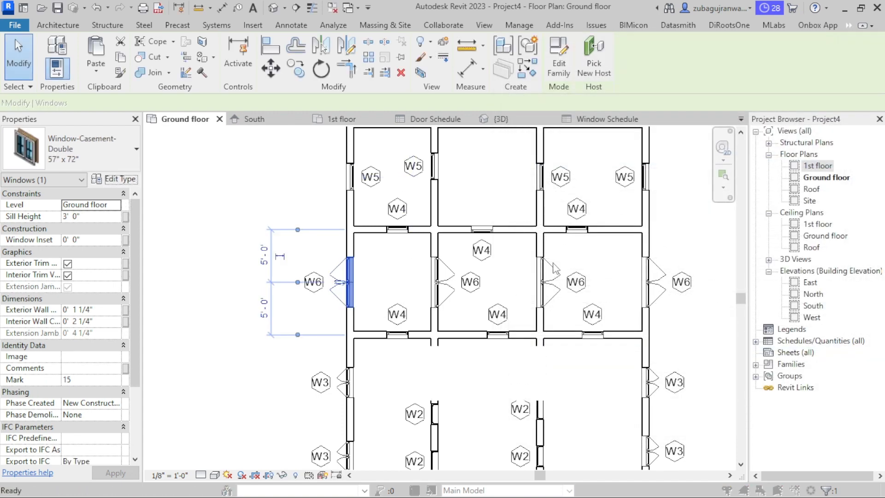
pyautogui.click(117, 180)
pyautogui.scroll(-1, 572, 256)
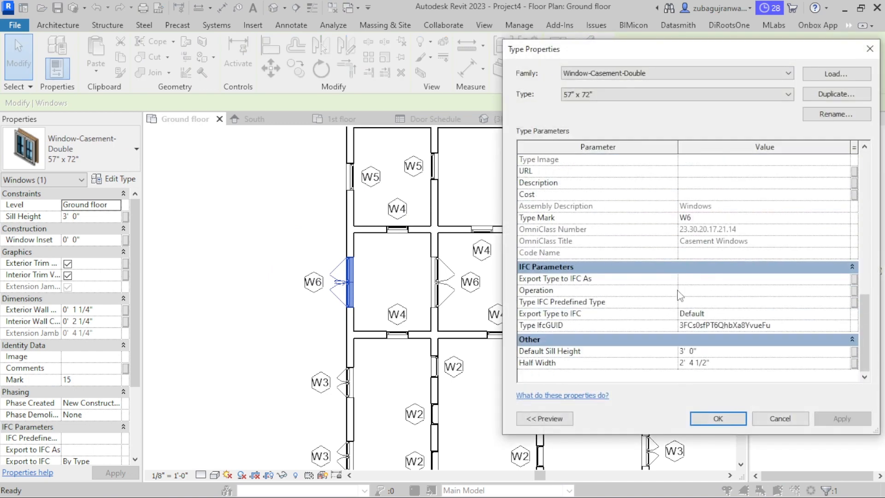
pyautogui.click(695, 193)
pyautogui.write('30')
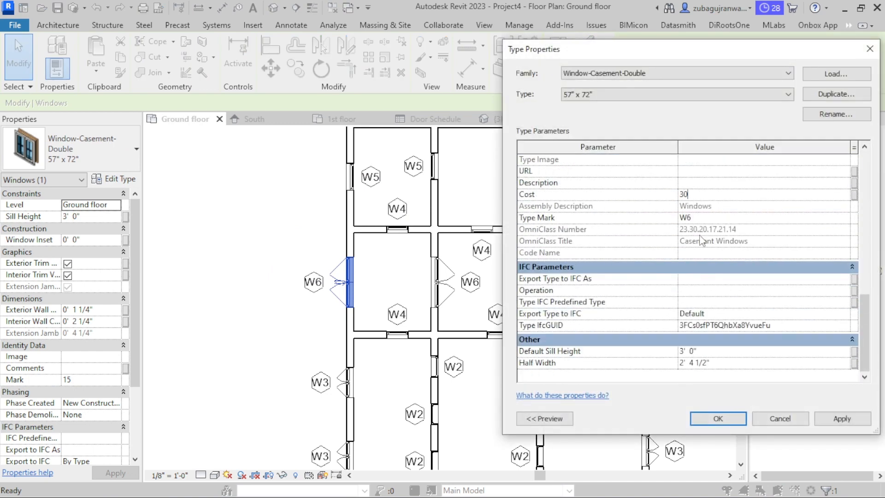
pyautogui.click(717, 420)
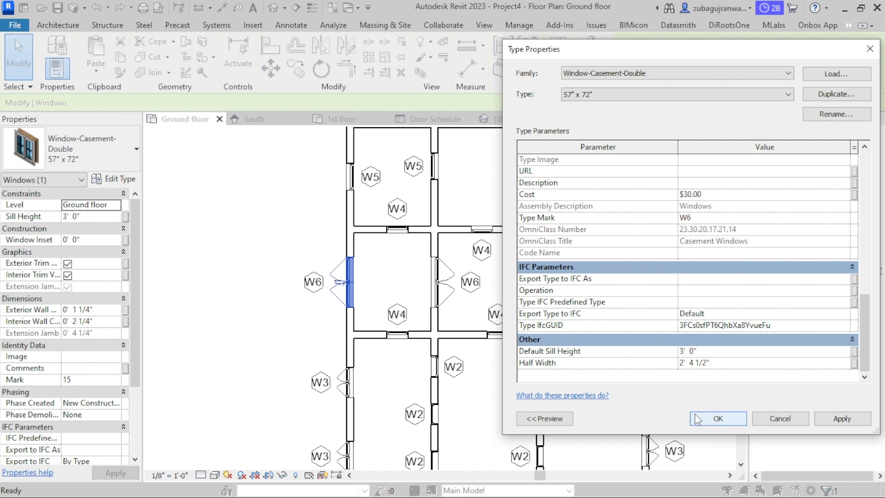
pyautogui.click(698, 418)
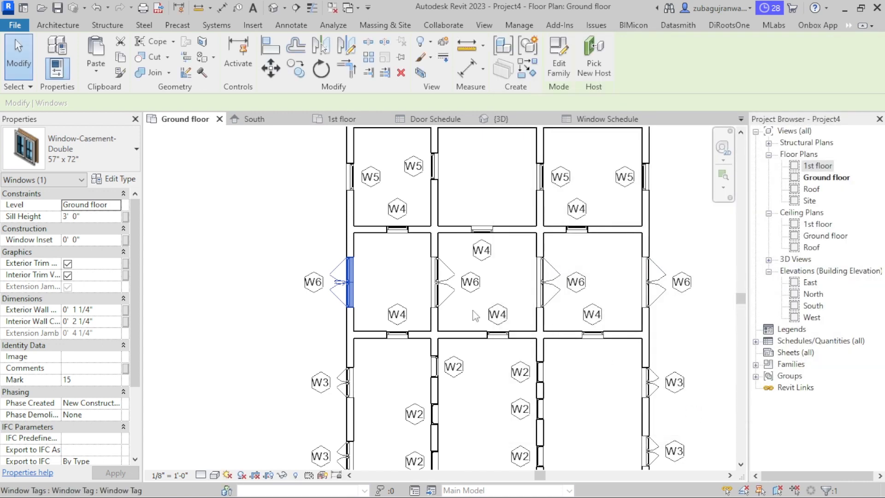
pyautogui.scroll(-2, 440, 302)
pyautogui.click(584, 325)
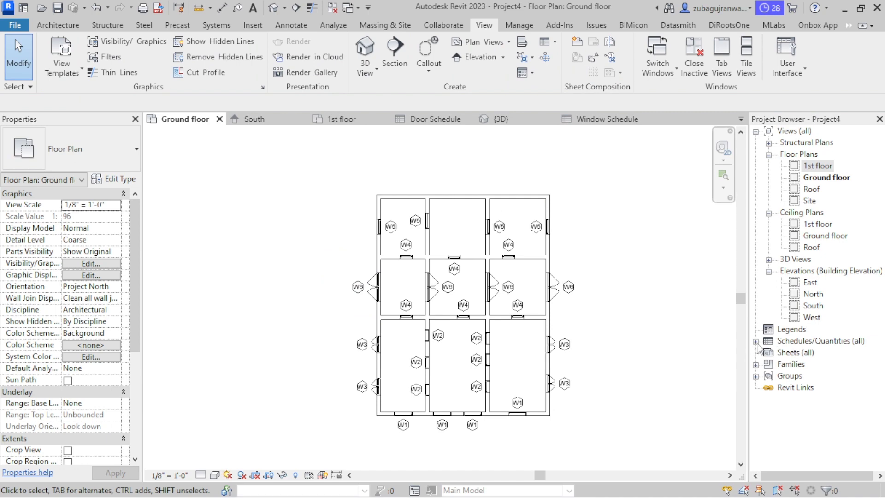
# - Open the window schedule and review the type marks, types, levels and costs of the listed windows
pyautogui.click(756, 342)
pyautogui.click(808, 364)
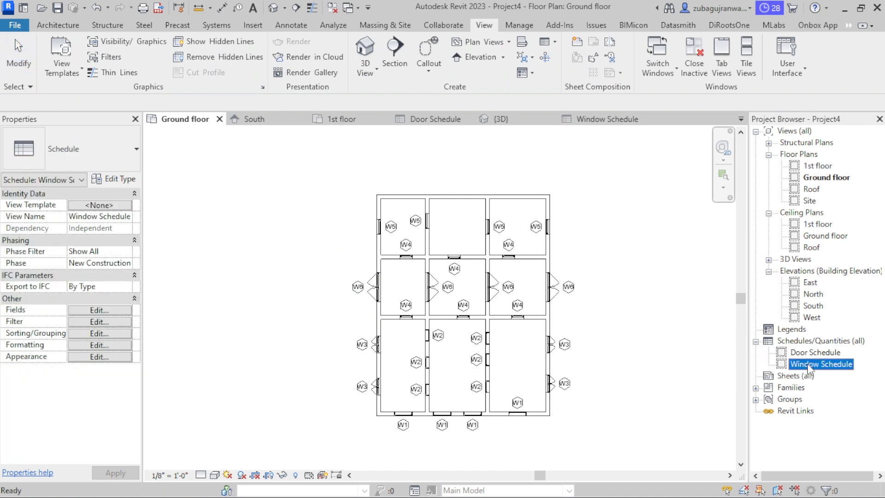
pyautogui.doubleClick(808, 366)
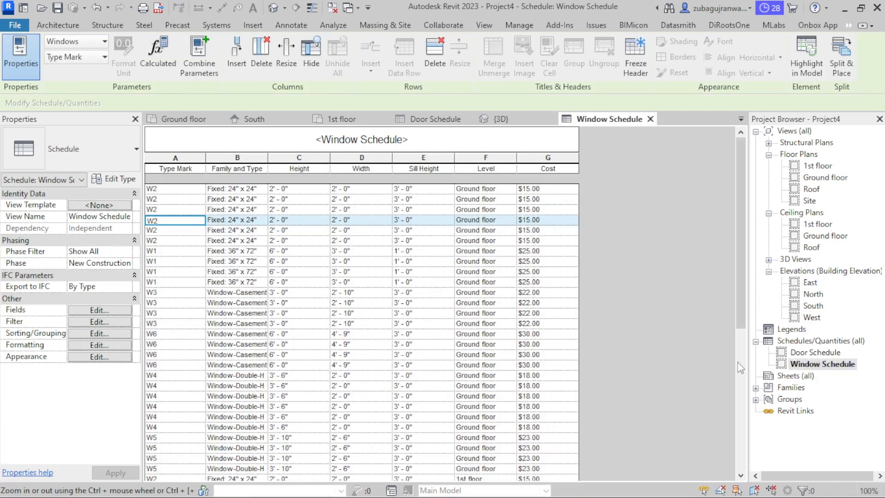
pyautogui.click(756, 342)
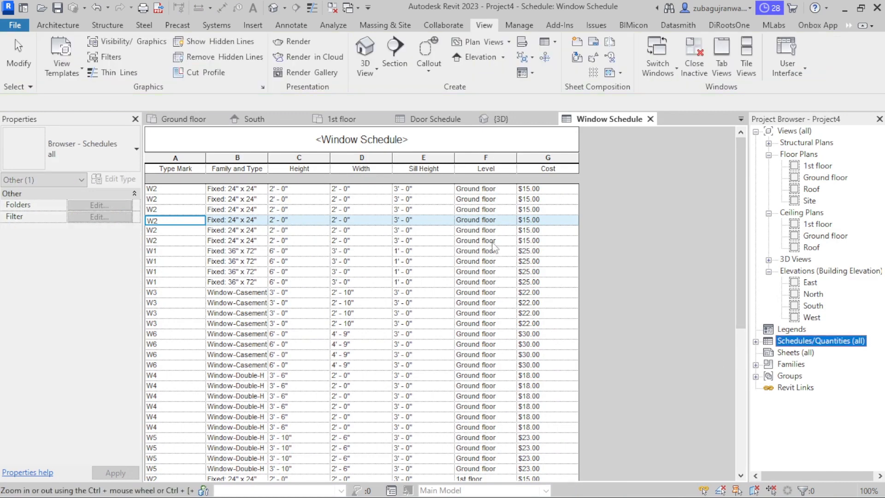
pyautogui.scroll(-8, 508, 229)
pyautogui.scroll(8, 519, 277)
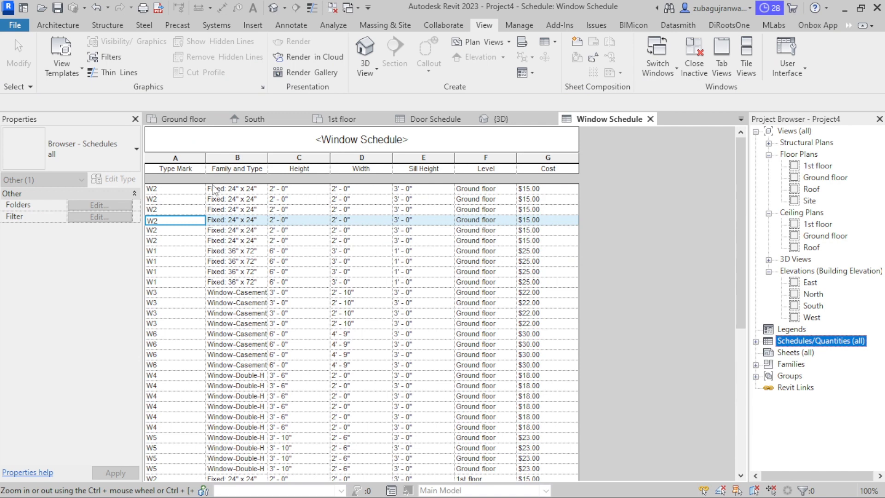
pyautogui.click(183, 160)
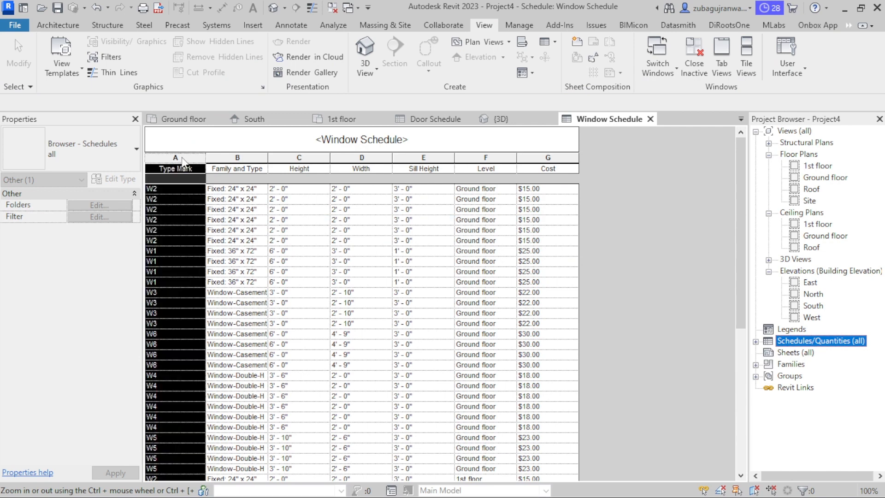
pyautogui.click(252, 200)
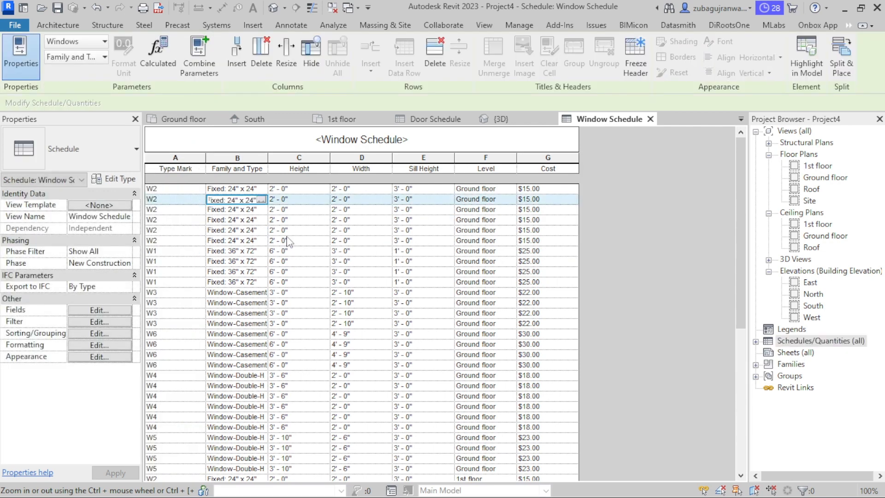
pyautogui.scroll(-3, 164, 211)
pyautogui.scroll(3, 193, 255)
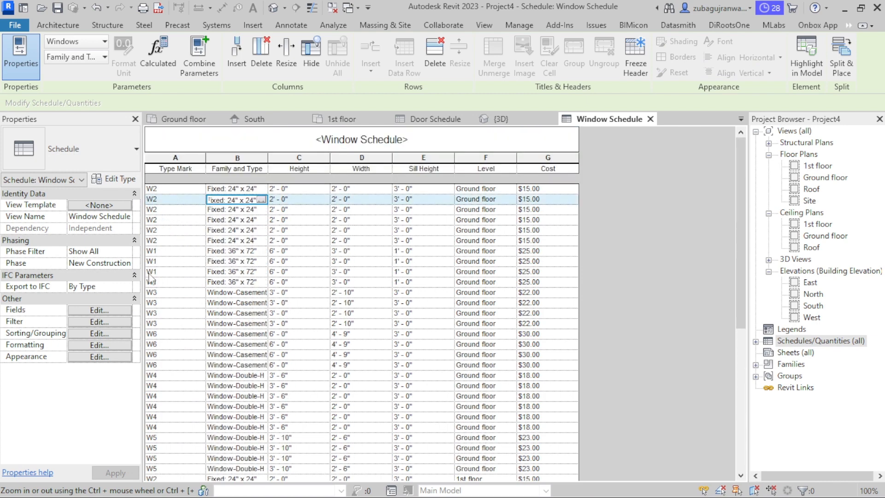
# - Filter the window schedule to rows whose Level equals Ground floor
pyautogui.click(94, 322)
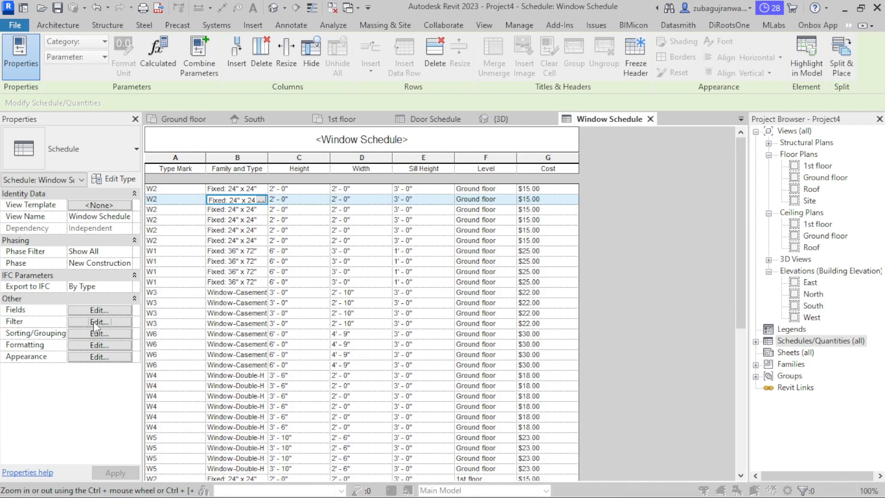
pyautogui.click(94, 322)
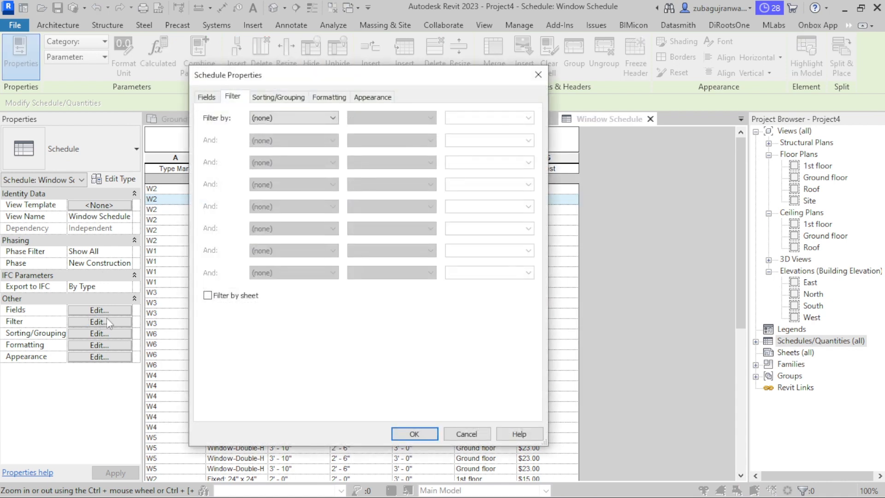
pyautogui.moveTo(244, 83); pyautogui.dragTo(337, 113)
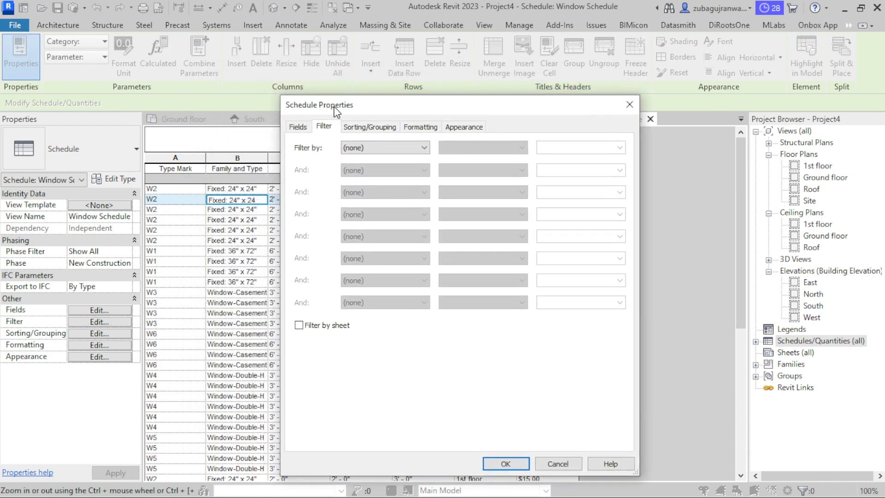
pyautogui.click(374, 150)
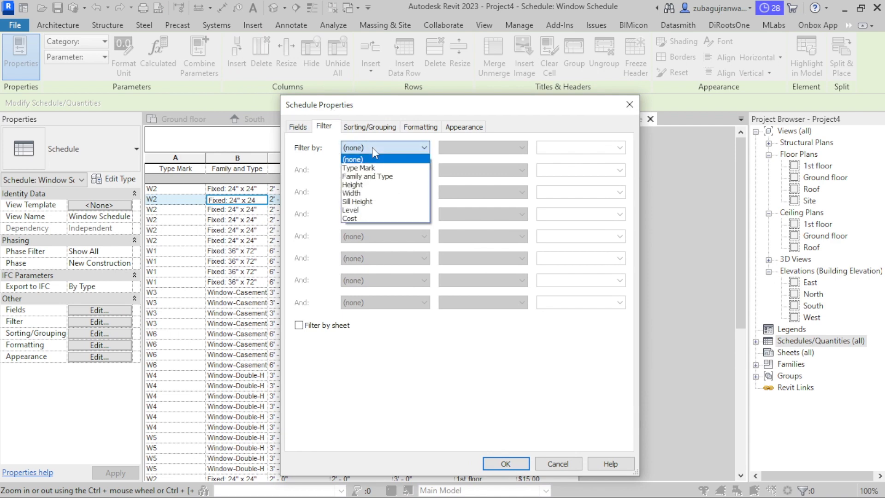
pyautogui.click(415, 209)
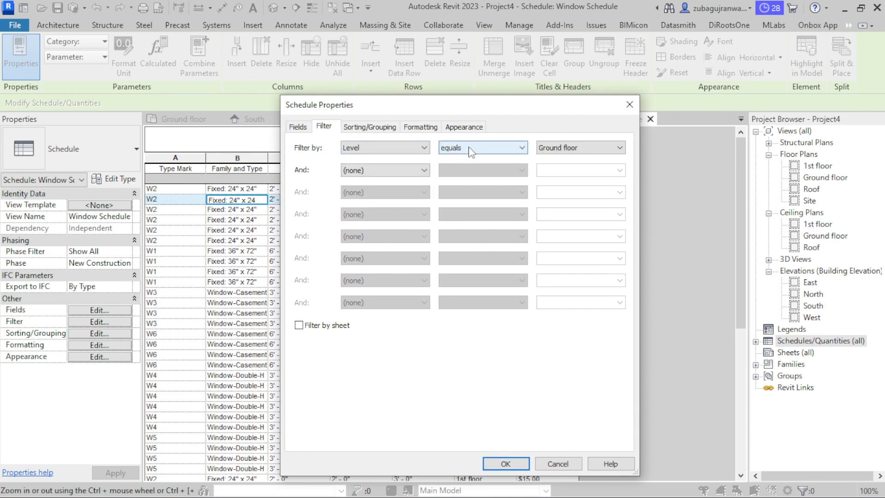
pyautogui.click(471, 148)
pyautogui.click(471, 147)
pyautogui.click(551, 148)
pyautogui.click(551, 148)
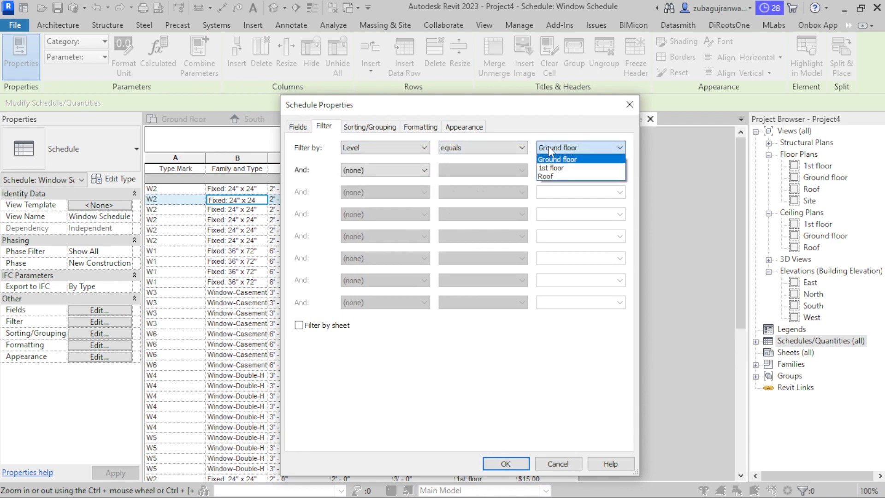
pyautogui.click(549, 151)
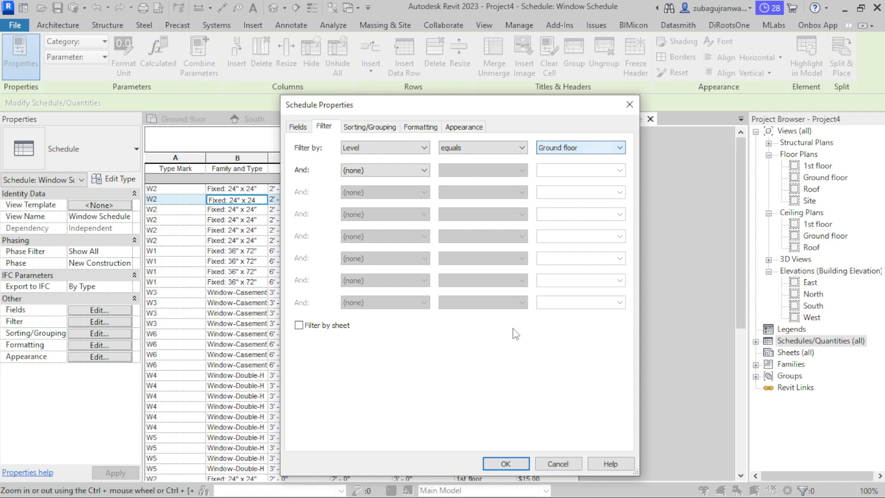
pyautogui.click(504, 464)
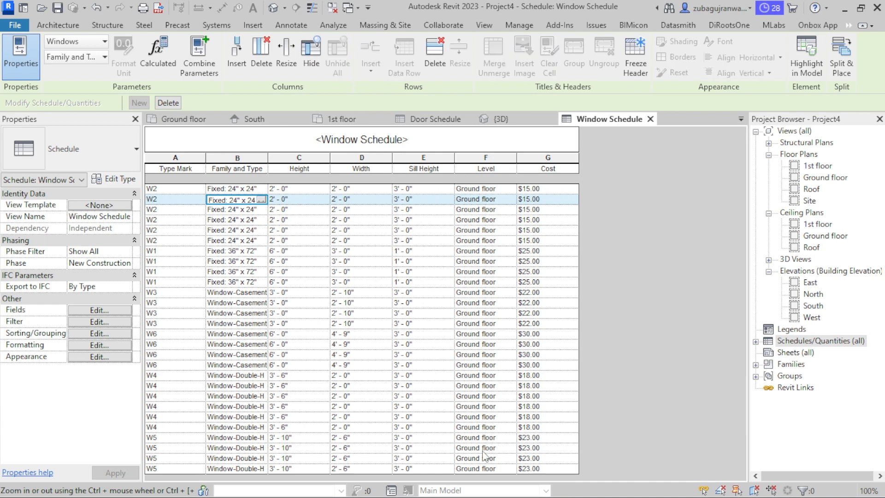
# - Change the window schedule's level filter to show only 1st floor windows
pyautogui.click(99, 322)
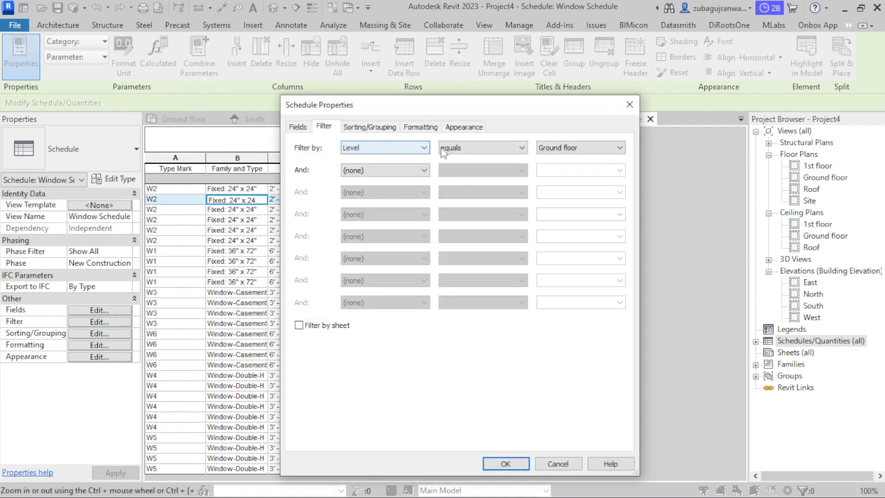
pyautogui.click(572, 149)
pyautogui.click(553, 162)
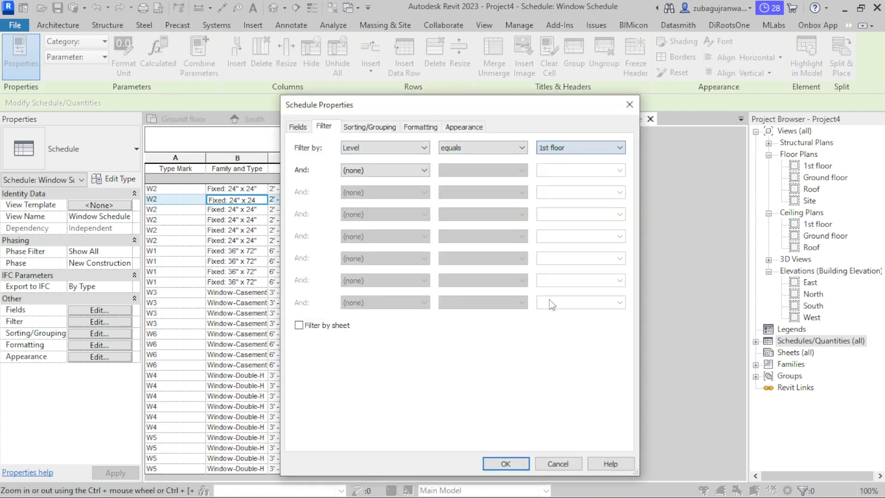
pyautogui.click(515, 464)
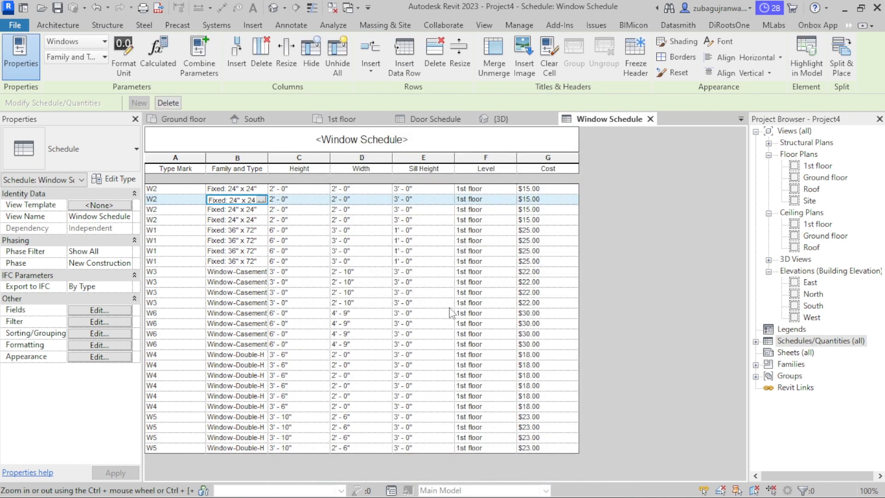
# - Filter the window schedule by Type Mark equals W1 instead of by level
pyautogui.click(94, 325)
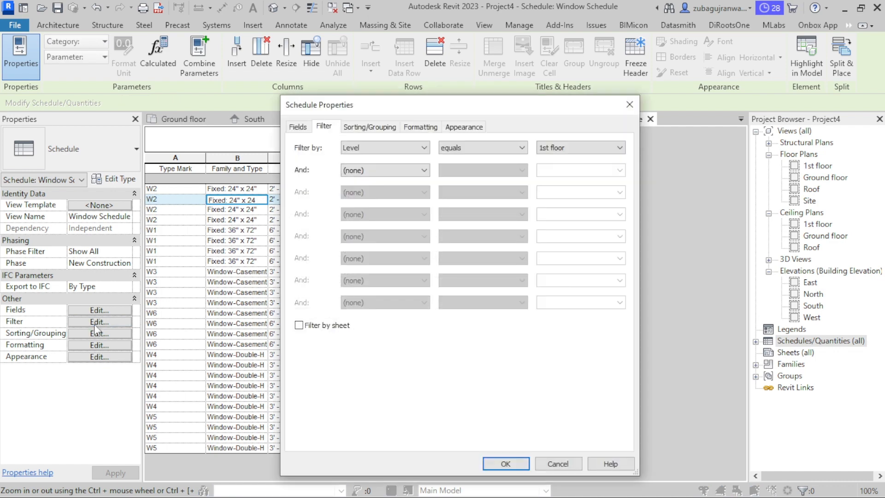
pyautogui.click(374, 152)
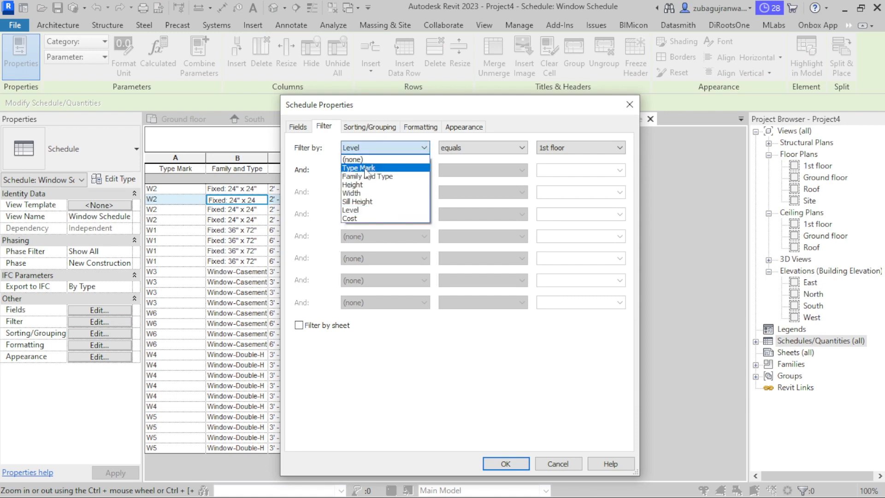
pyautogui.click(366, 169)
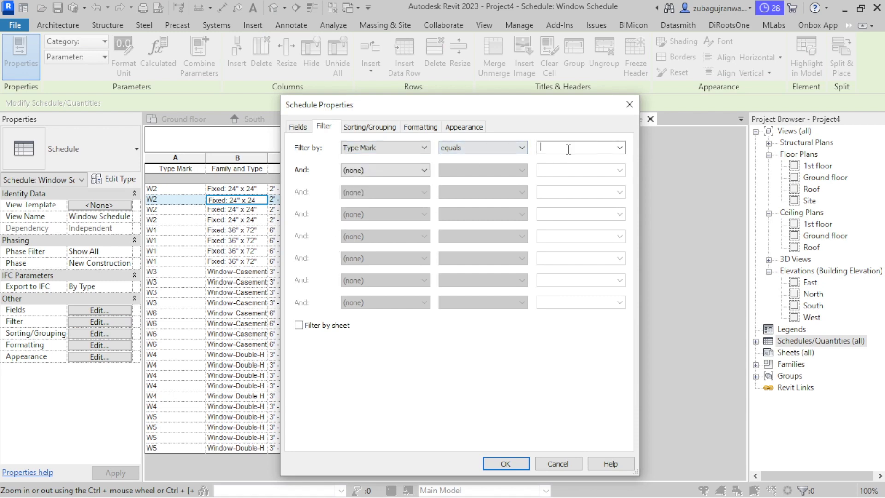
pyautogui.click(569, 148)
pyautogui.click(506, 464)
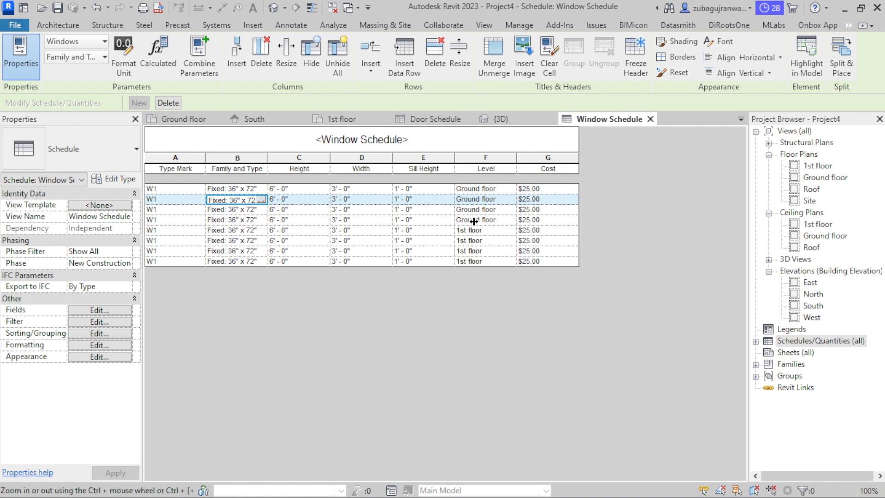
# - Remove the Type Mark filter from the window schedule by setting its filter field to (none)
pyautogui.click(95, 321)
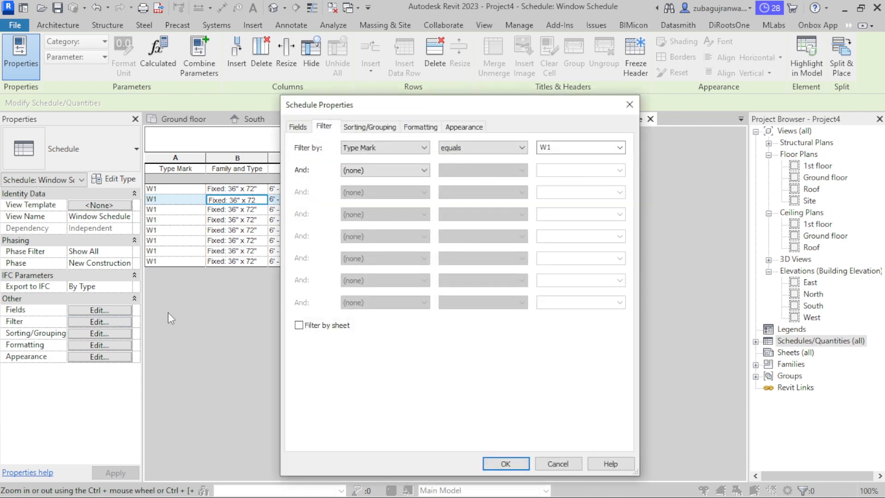
pyautogui.click(382, 148)
pyautogui.click(377, 159)
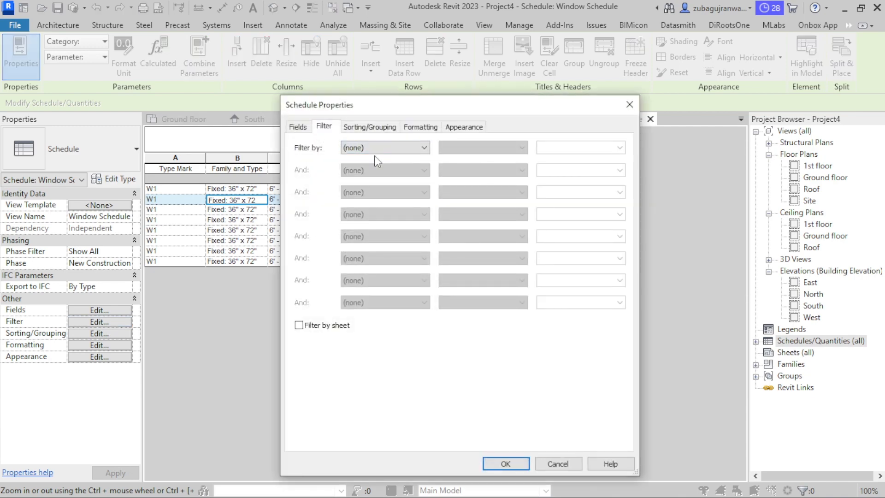
pyautogui.click(505, 463)
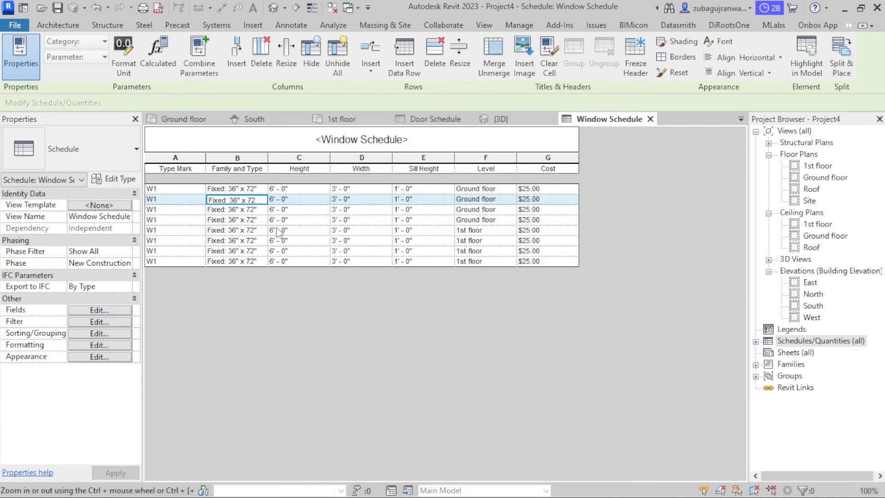
# - Widen the Family and Type column of the window schedule so its full type names fit
pyautogui.moveTo(269, 159); pyautogui.dragTo(303, 158)
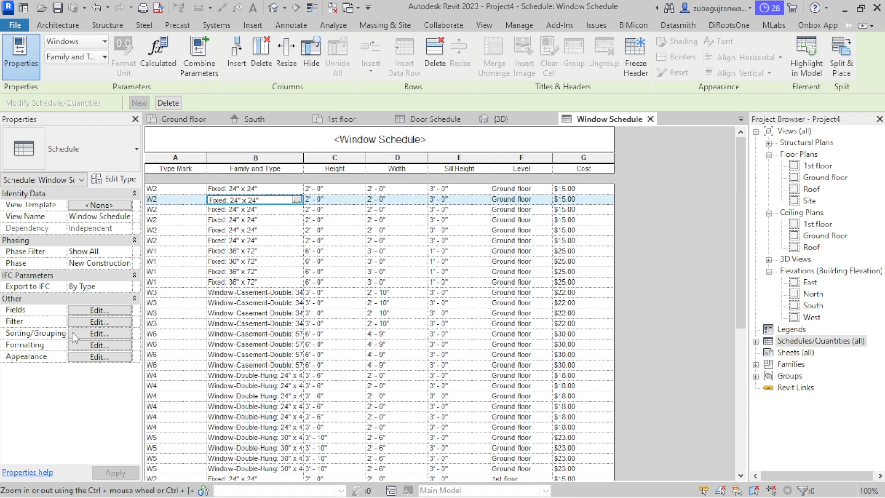
pyautogui.click(94, 334)
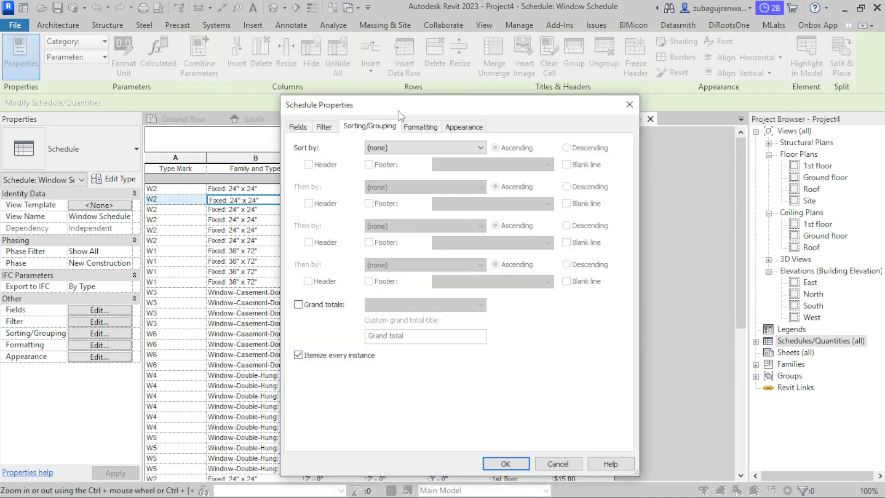
pyautogui.moveTo(399, 116); pyautogui.dragTo(503, 115)
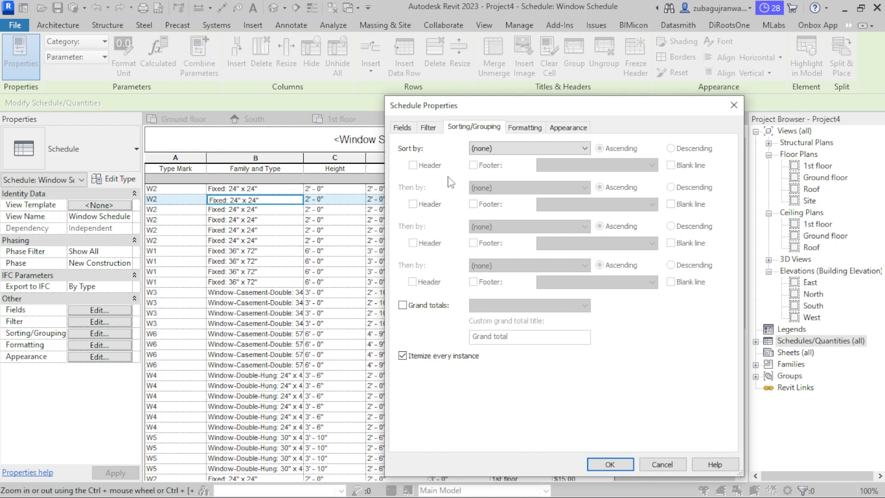
pyautogui.moveTo(440, 109); pyautogui.dragTo(455, 110)
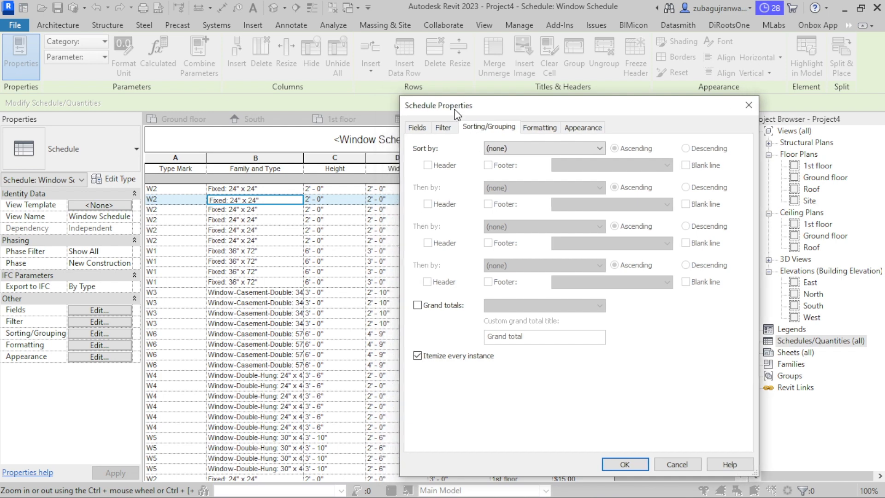
pyautogui.click(506, 148)
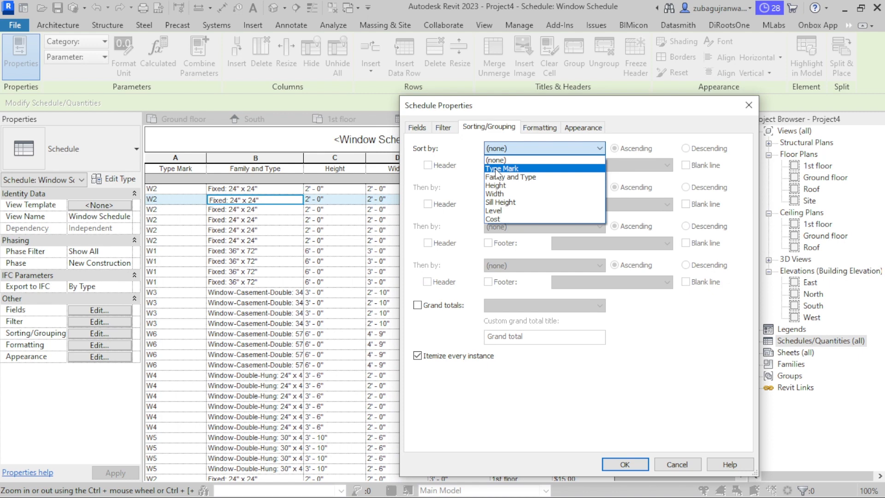
pyautogui.click(500, 211)
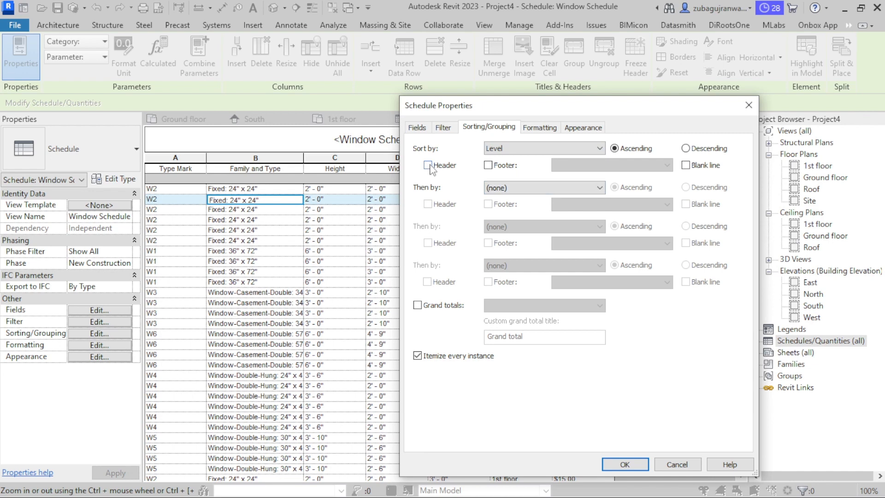
pyautogui.click(429, 165)
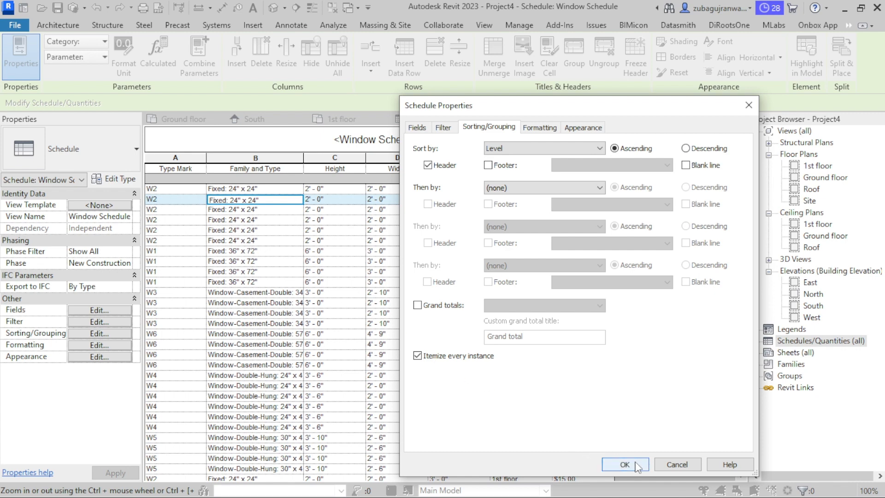
pyautogui.click(677, 465)
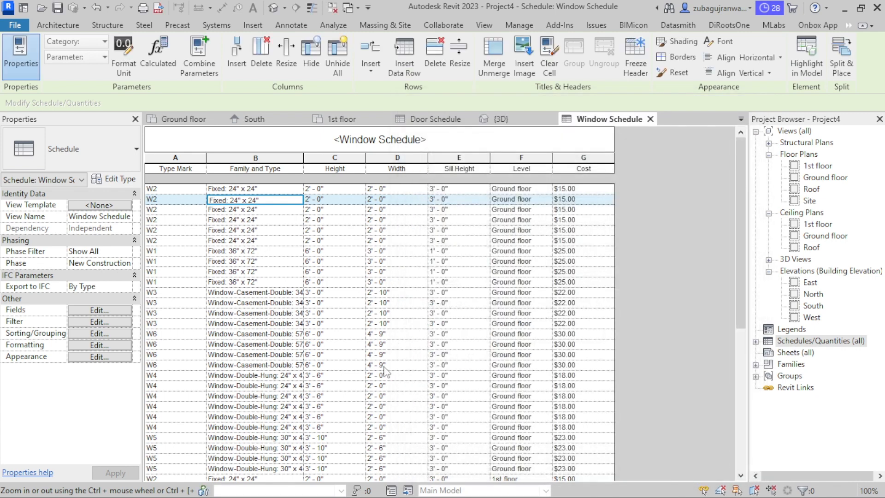
# - Sort the window schedule by Level in ascending order with a header per level, and enable grand totals with title, count, and totals
pyautogui.click(105, 333)
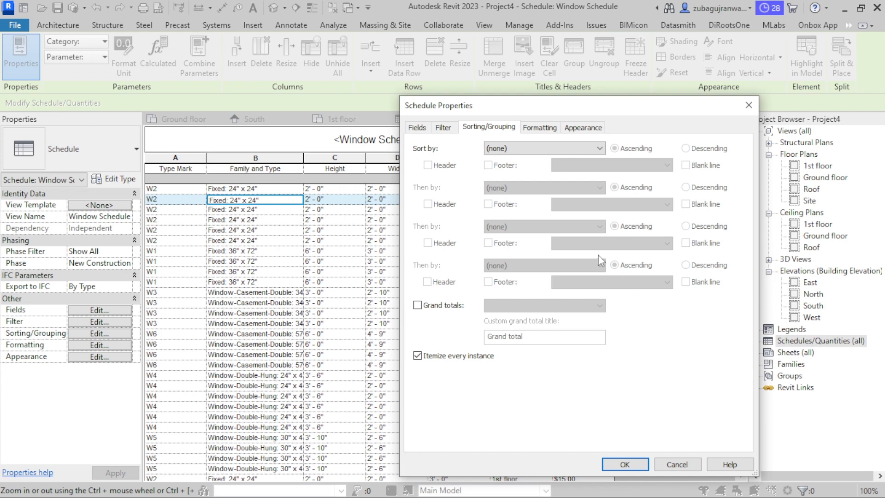
pyautogui.click(519, 148)
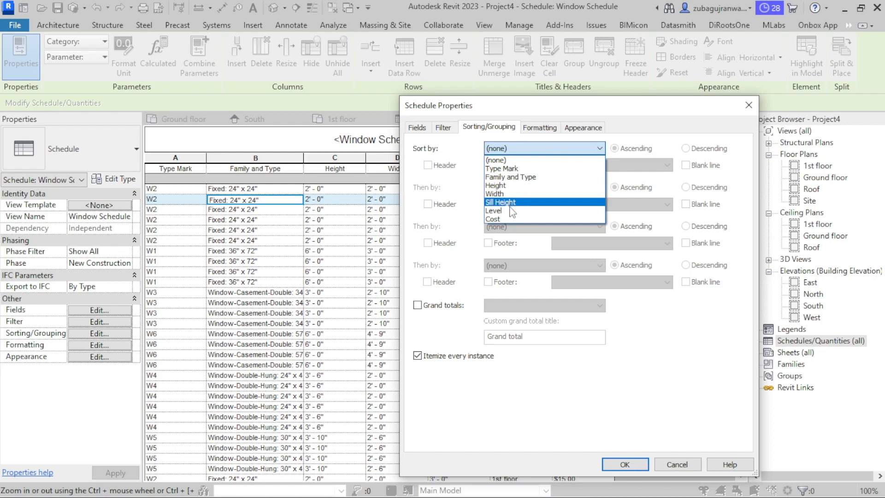
pyautogui.click(496, 211)
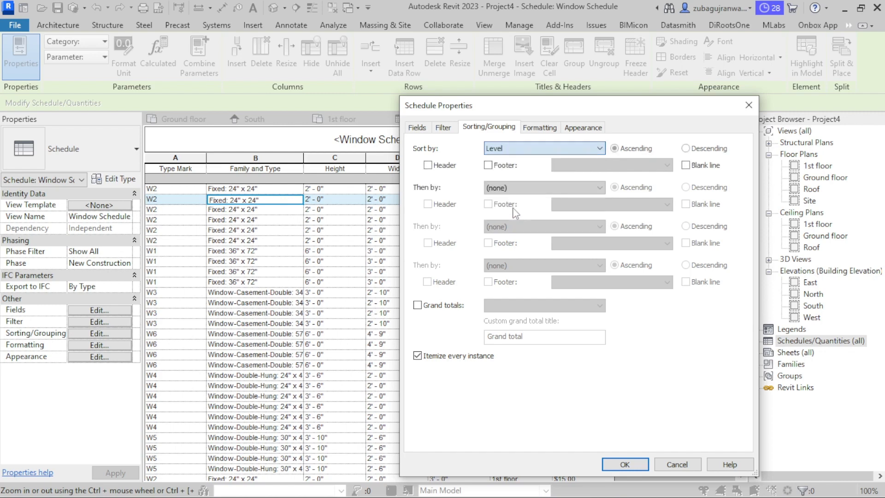
pyautogui.click(431, 167)
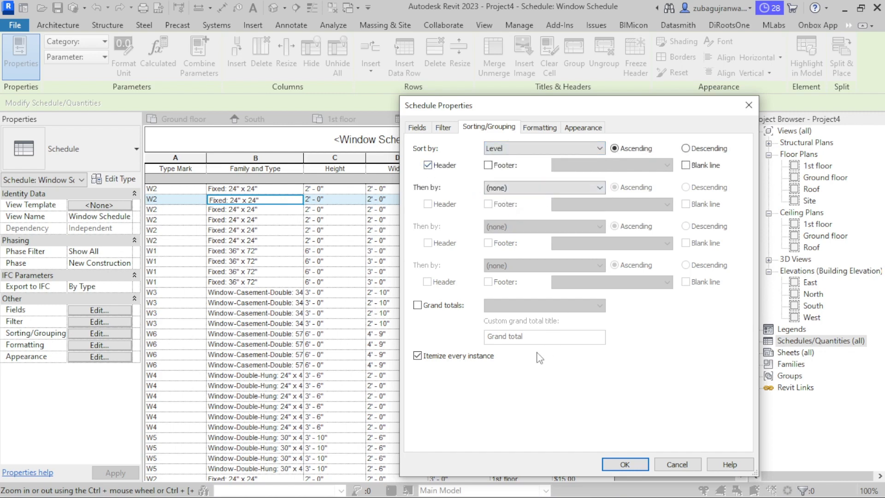
pyautogui.click(419, 307)
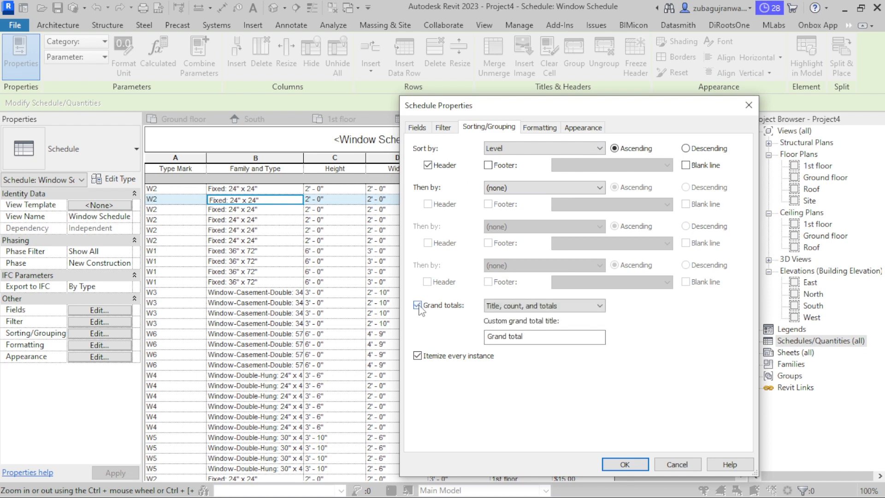
pyautogui.click(615, 466)
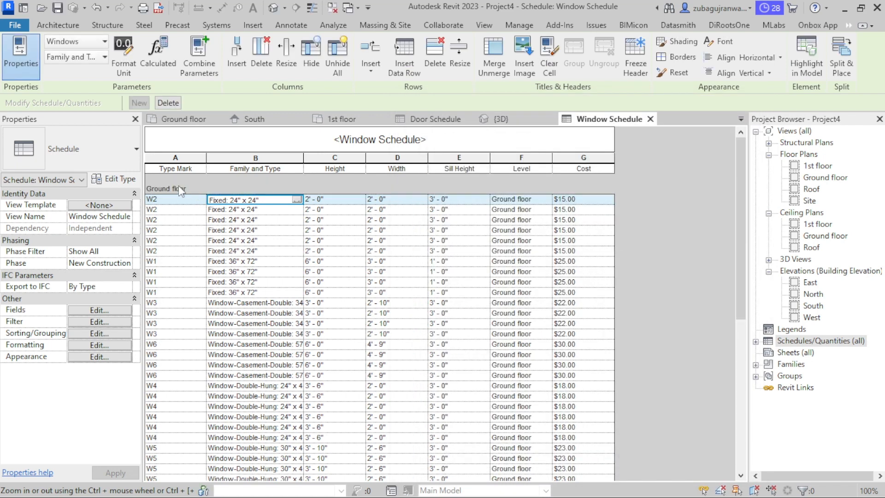
# - Review the window schedule's Ground floor and 1st floor groups and the grand total row at its end
pyautogui.scroll(-3, 178, 192)
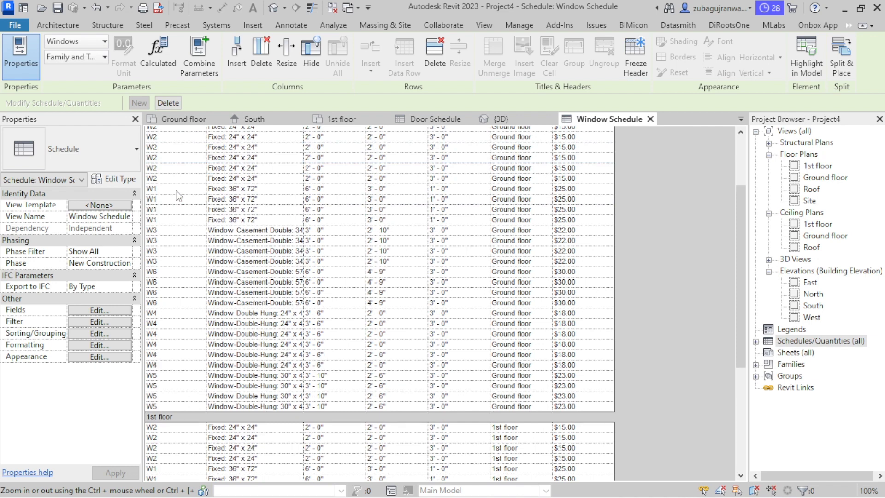
pyautogui.scroll(3, 178, 192)
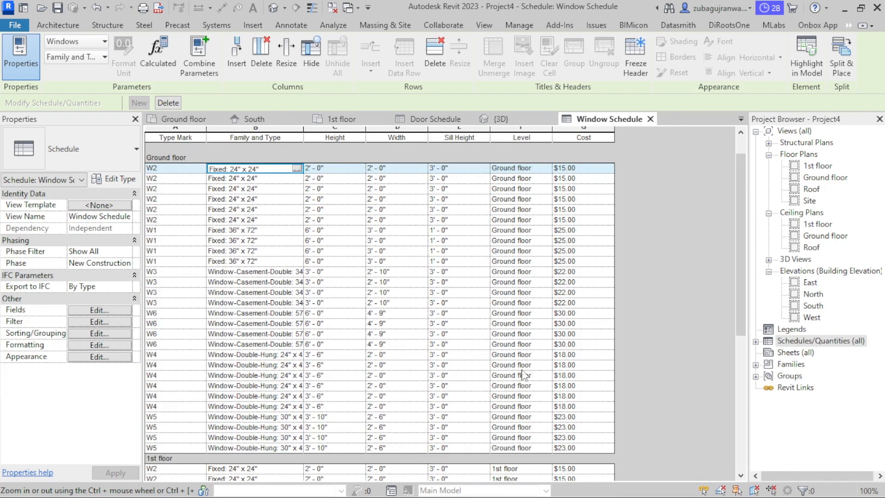
pyautogui.scroll(-10, 162, 213)
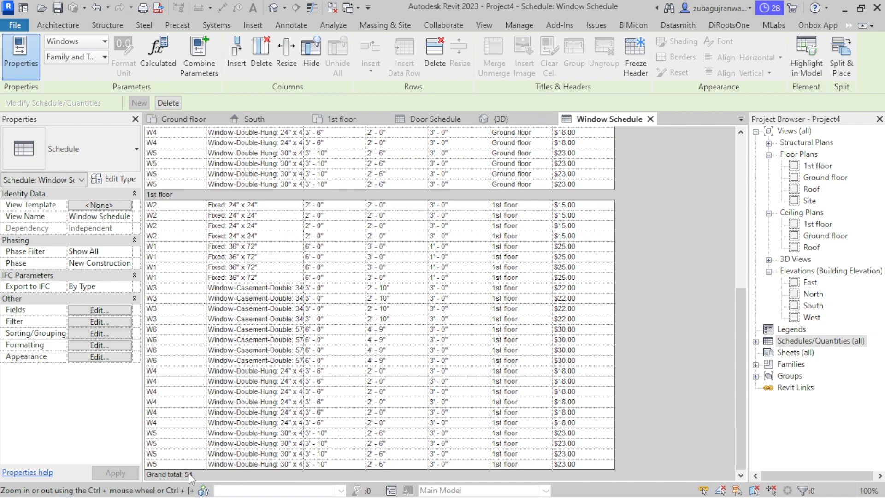
pyautogui.scroll(8, 199, 376)
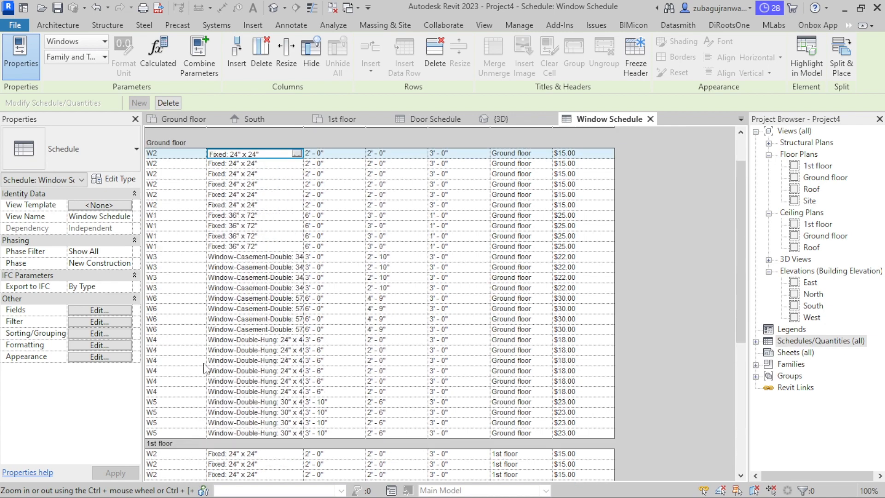
pyautogui.scroll(-8, 208, 217)
pyautogui.scroll(9, 206, 267)
pyautogui.scroll(-2, 169, 200)
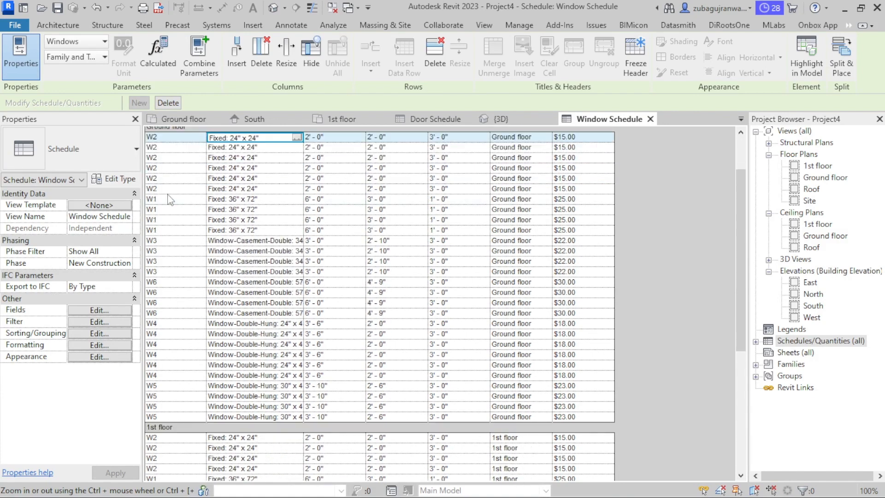
pyautogui.scroll(1, 169, 199)
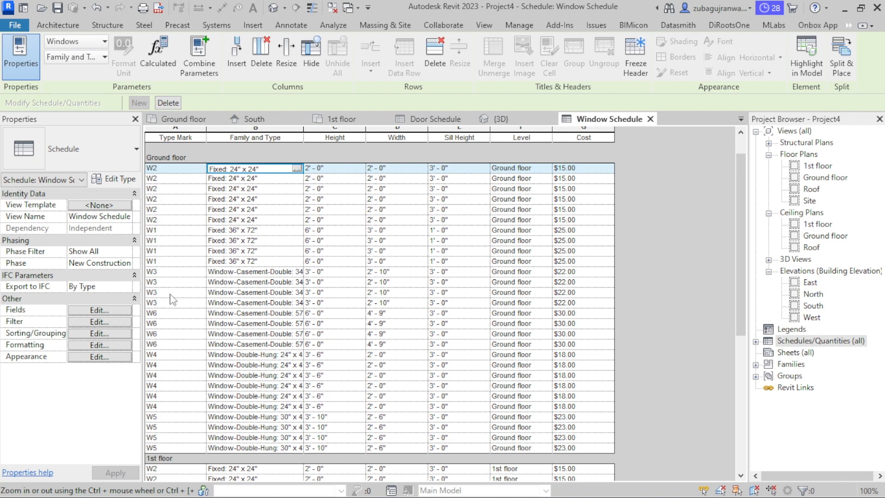
# - Sort the window schedule by Type Mark instead of Level, with the header off and a footer showing title, count, and totals
pyautogui.click(94, 345)
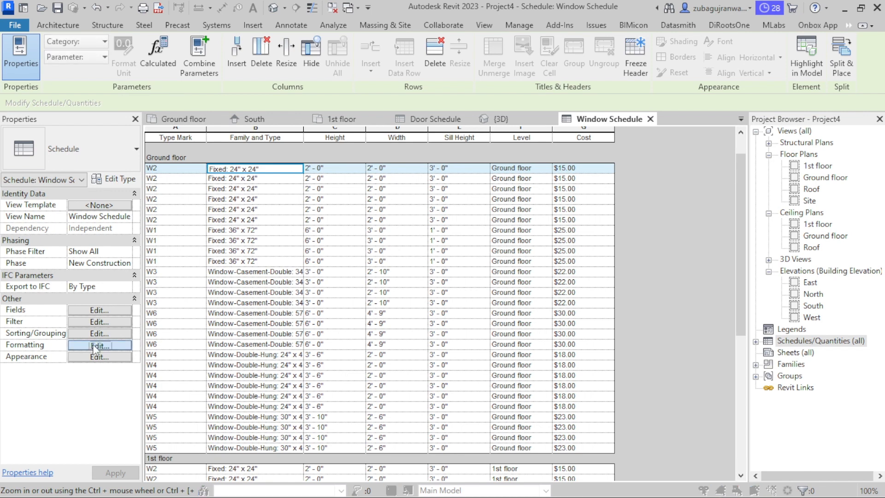
pyautogui.click(489, 127)
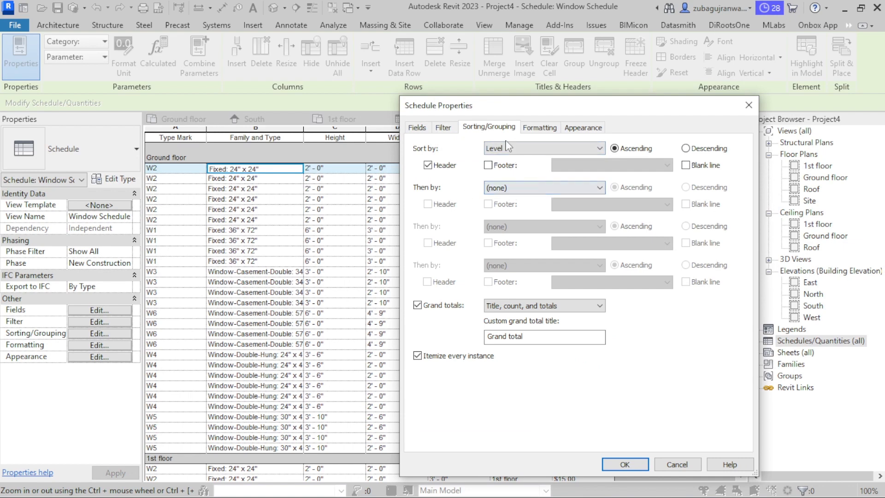
pyautogui.moveTo(481, 108); pyautogui.dragTo(505, 107)
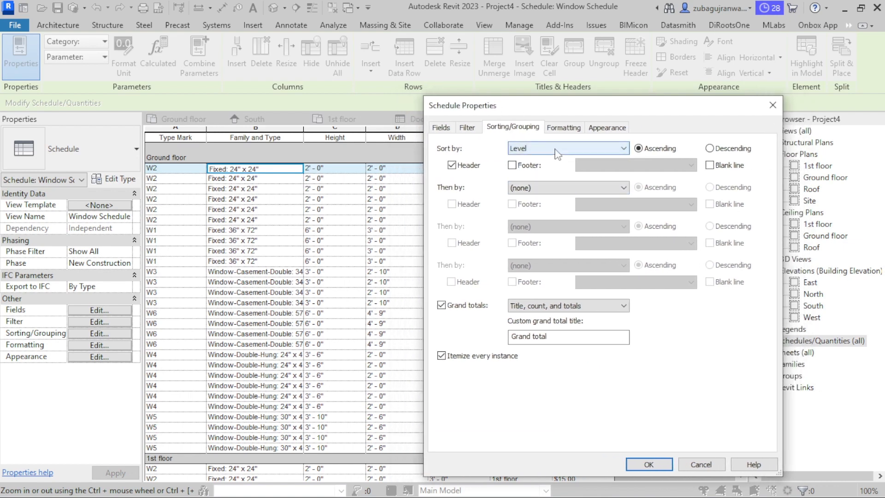
pyautogui.click(557, 150)
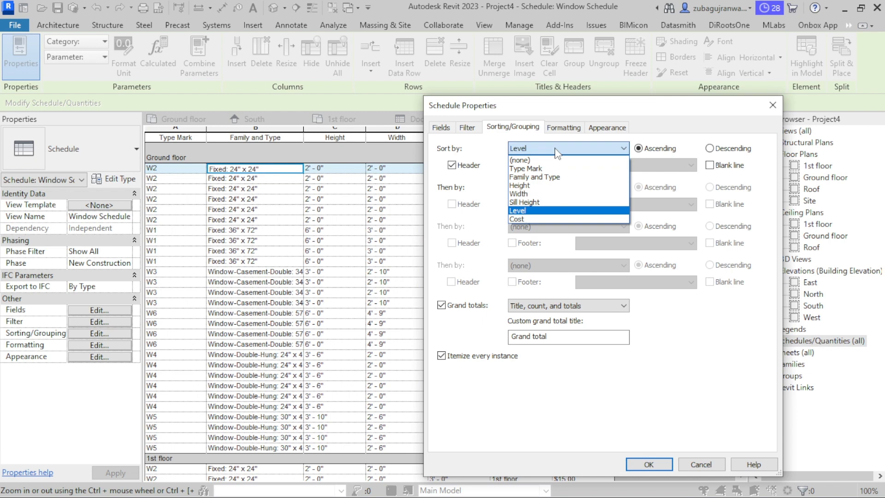
pyautogui.click(544, 169)
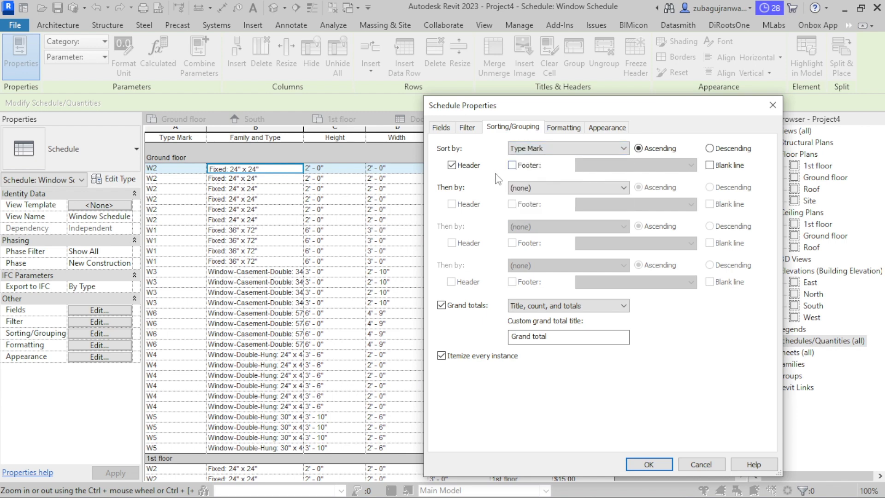
pyautogui.click(512, 166)
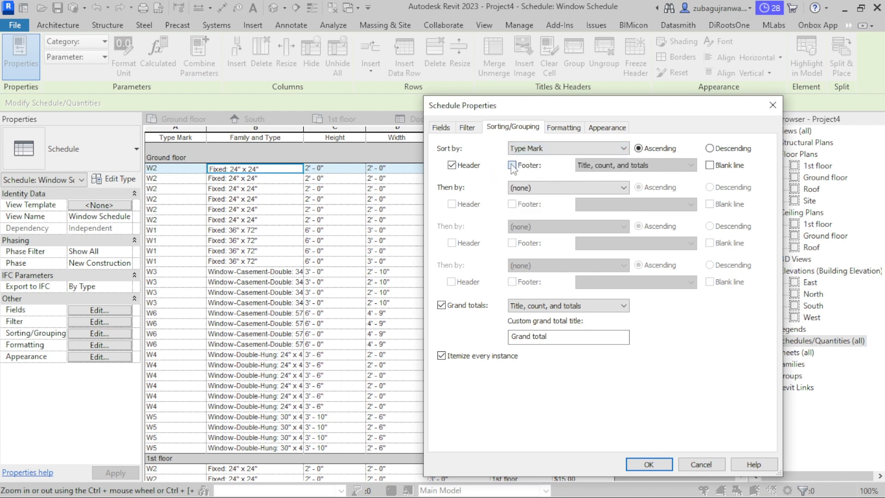
pyautogui.click(452, 166)
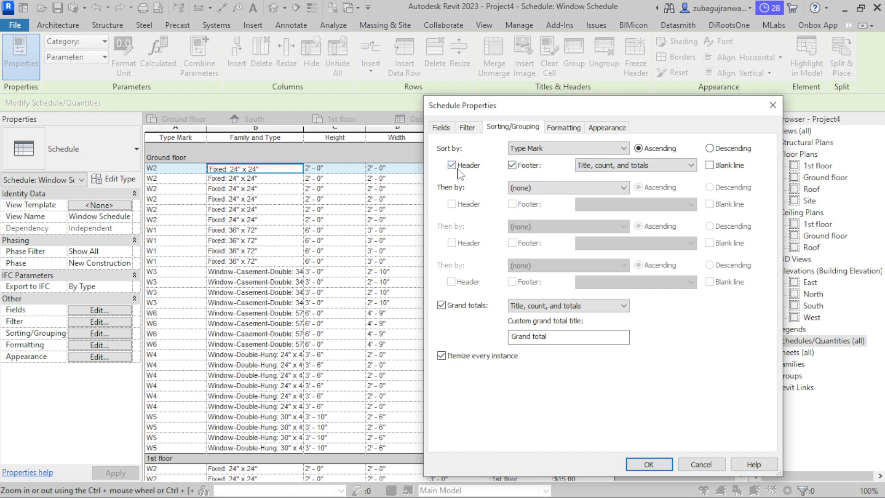
pyautogui.click(452, 166)
pyautogui.click(649, 464)
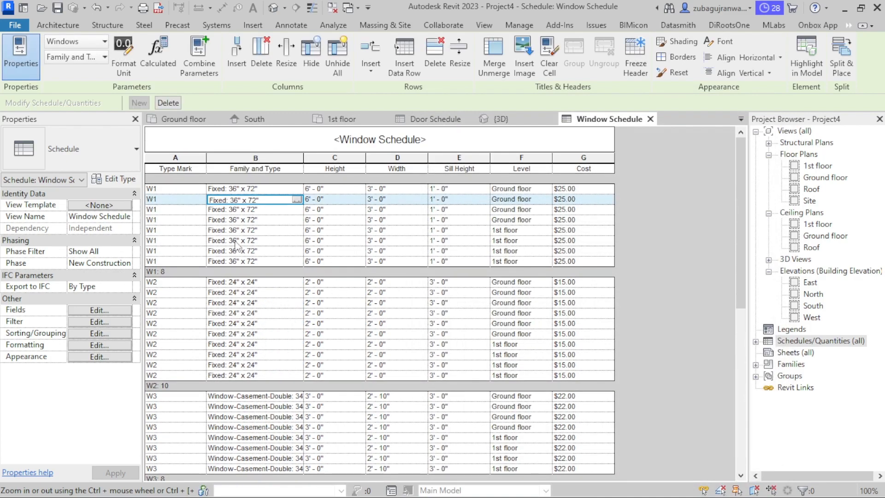
# - Examine the footer count under each type mark group from W1 to W6 and the schedule's grand total
pyautogui.scroll(-7, 176, 217)
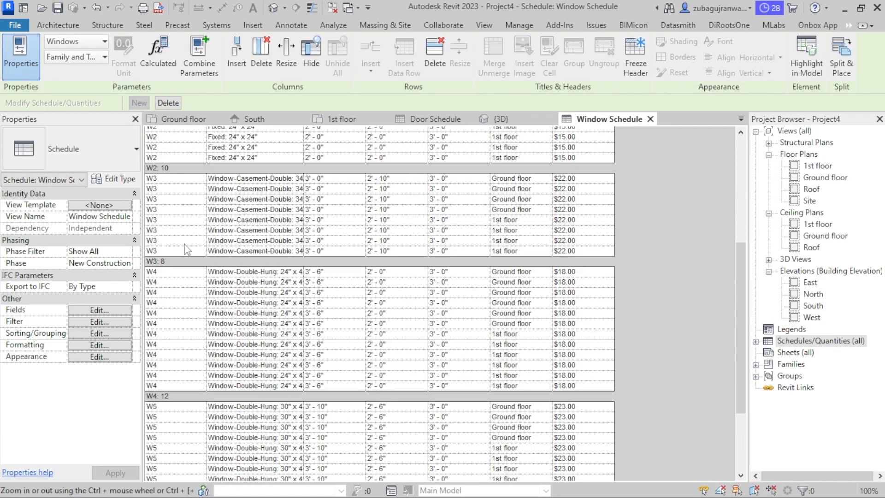
pyautogui.scroll(7, 187, 250)
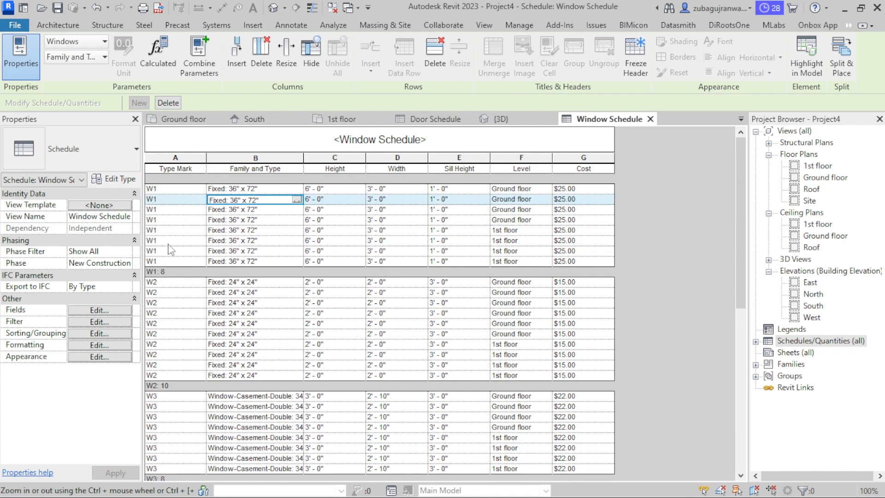
pyautogui.scroll(-3, 165, 258)
pyautogui.scroll(-6, 162, 284)
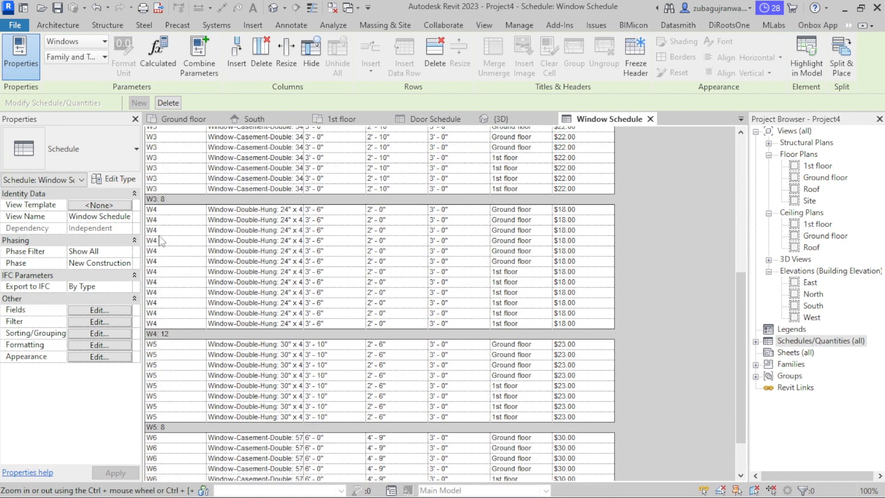
pyautogui.scroll(3, 168, 207)
pyautogui.scroll(-5, 174, 234)
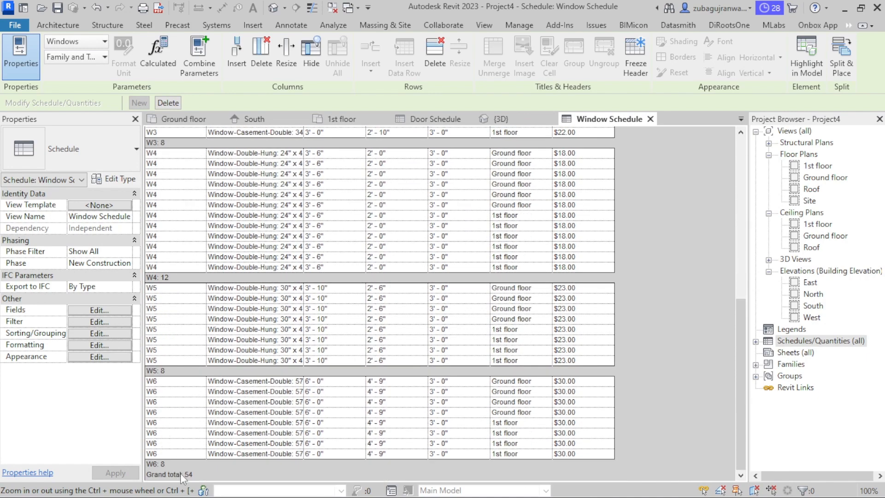
pyautogui.scroll(10, 249, 344)
pyautogui.scroll(1, 249, 345)
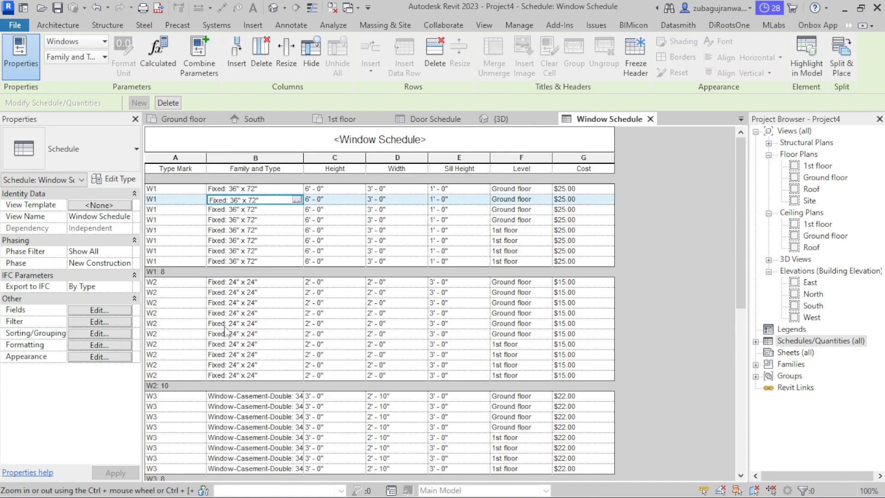
# - Sort the window schedule by Level instead of Type Mark, with the header on and the footer off
pyautogui.click(106, 334)
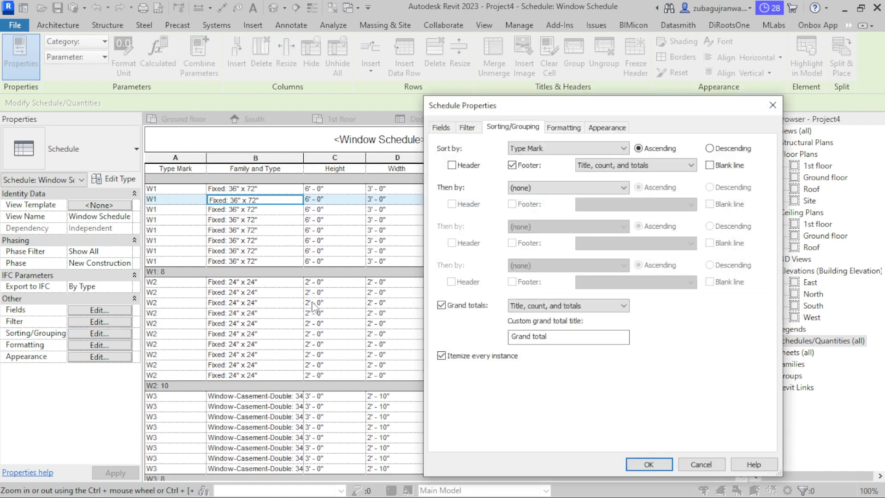
pyautogui.click(528, 154)
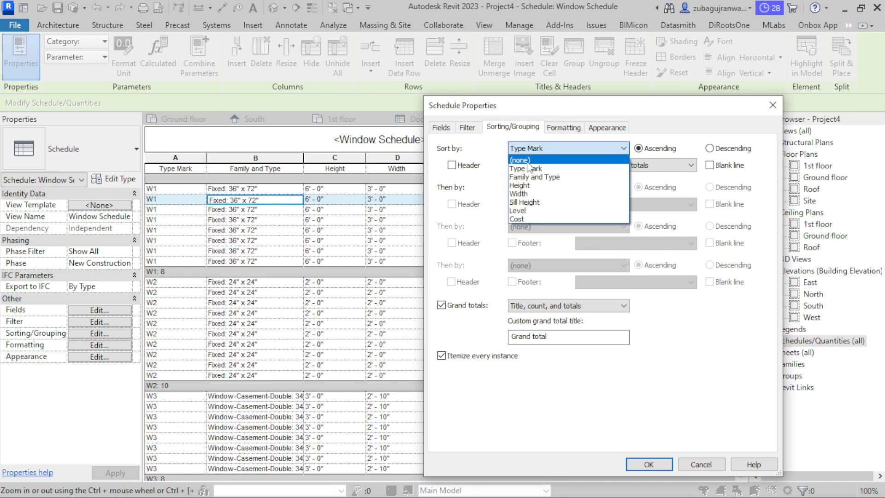
pyautogui.click(527, 212)
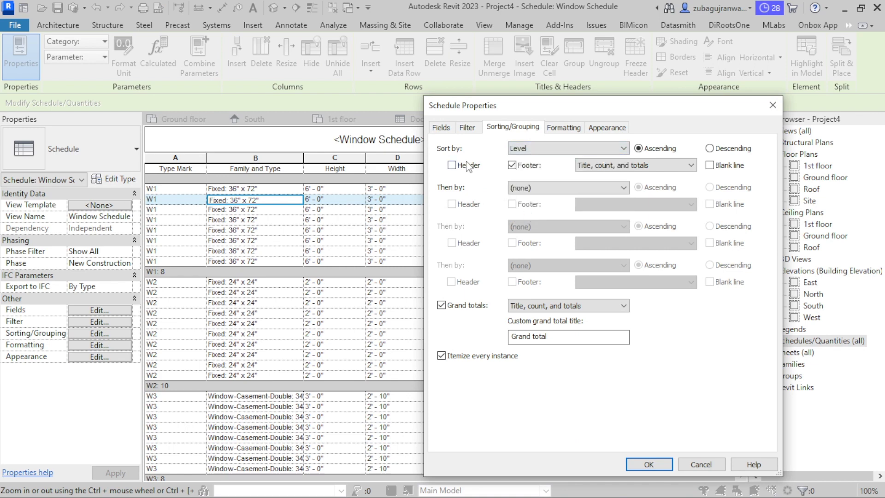
pyautogui.click(452, 165)
pyautogui.click(512, 166)
# - Add Type Mark as the second sorting field, with a footer showing title, count, and totals and no header
pyautogui.click(526, 187)
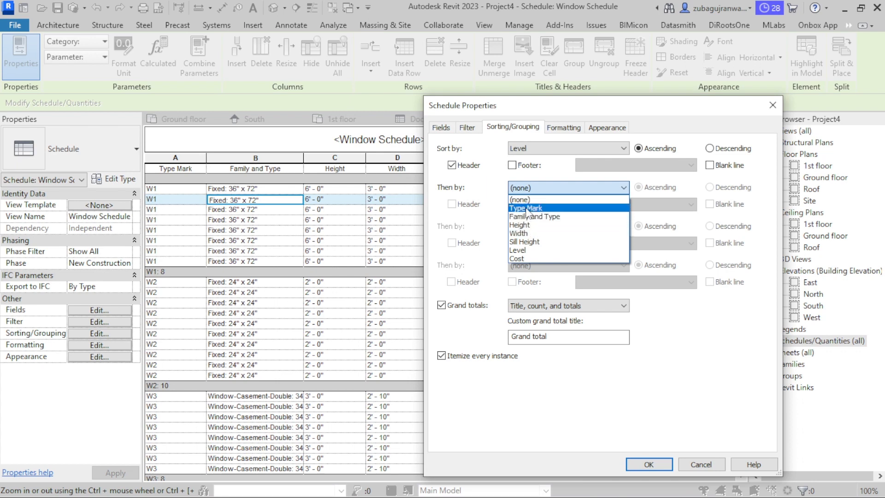
pyautogui.click(526, 208)
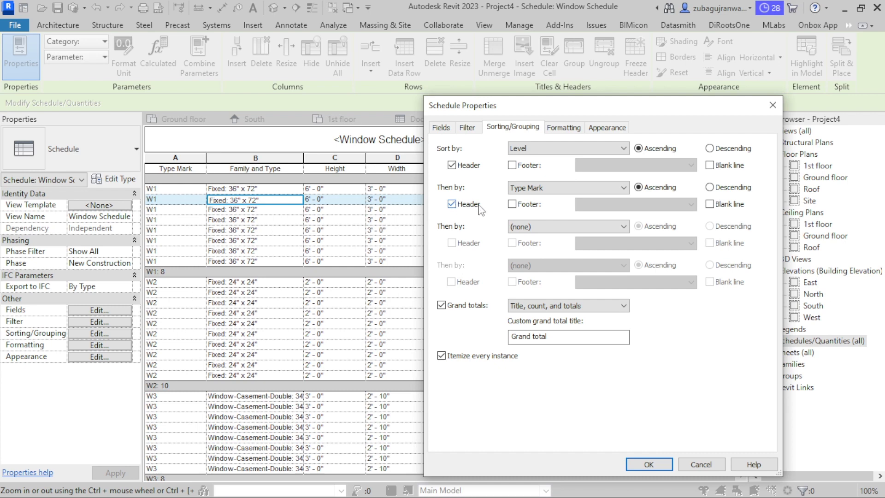
pyautogui.click(512, 204)
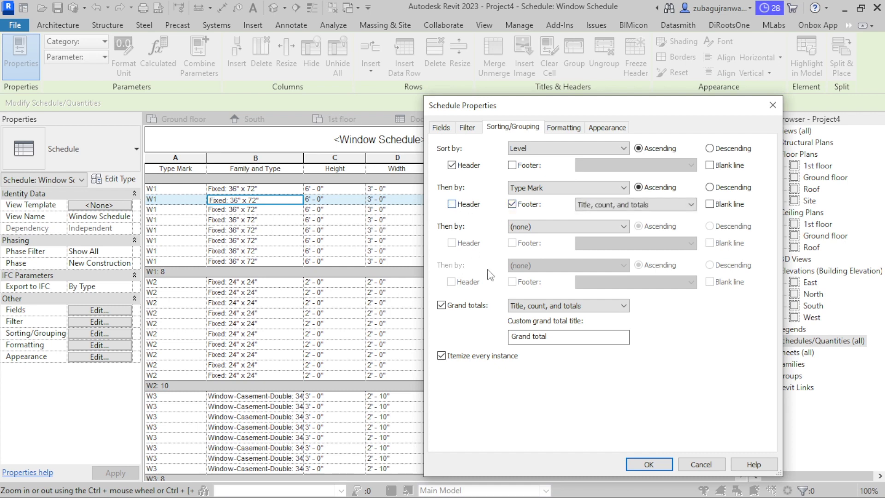
pyautogui.click(650, 465)
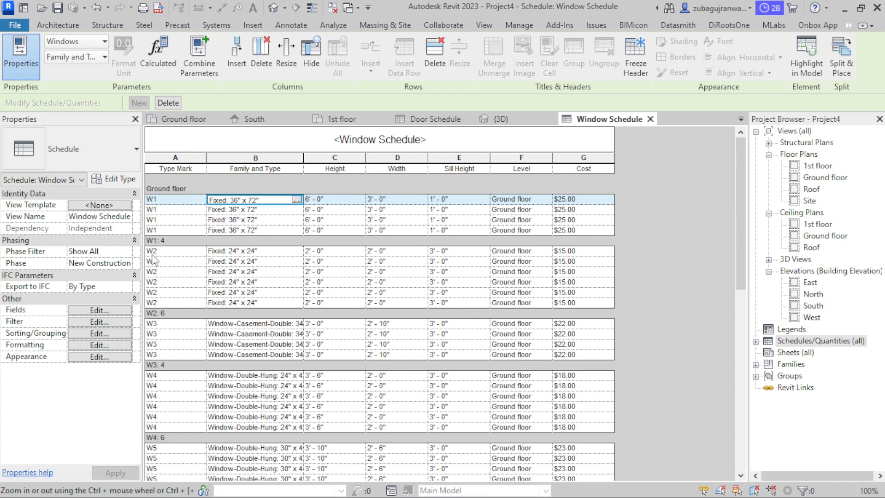
# - Review the type mark groups and footer counts under the Ground floor and 1st floor headers of the window schedule
pyautogui.scroll(-2, 154, 275)
pyautogui.scroll(-2, 166, 249)
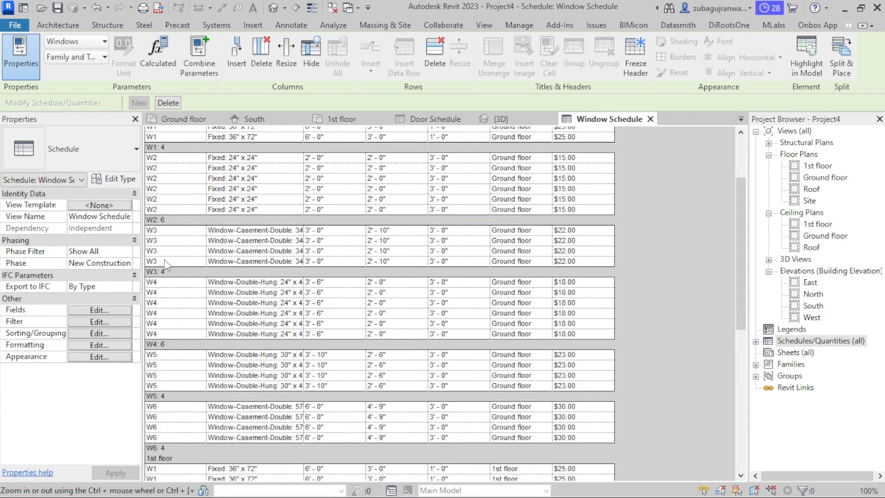
pyautogui.scroll(-2, 157, 247)
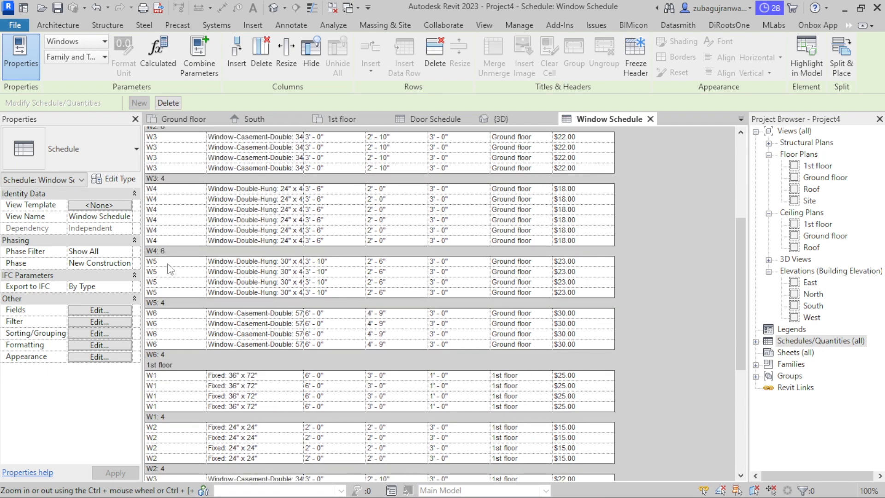
pyautogui.scroll(-3, 166, 259)
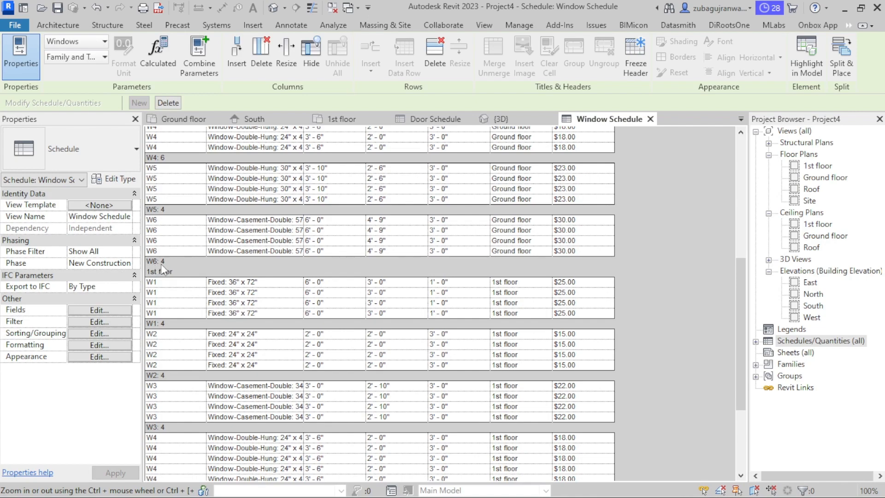
pyautogui.scroll(-3, 161, 264)
pyautogui.scroll(-2, 165, 373)
pyautogui.scroll(12, 173, 359)
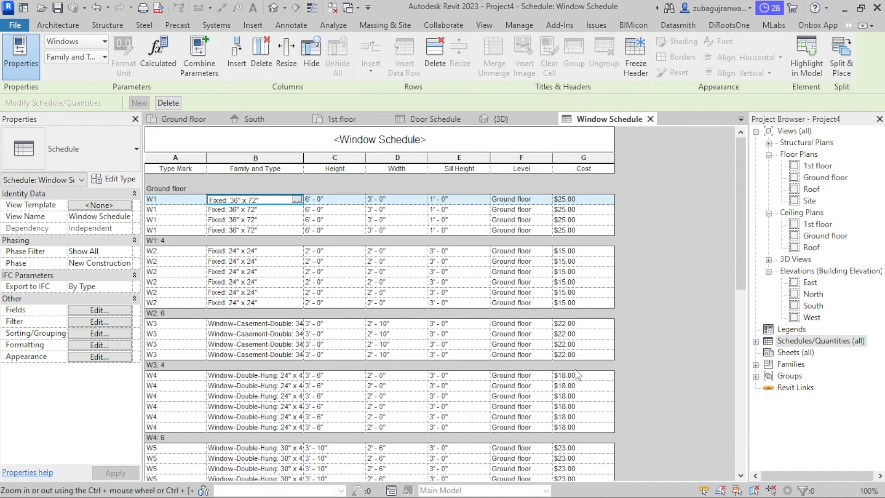
pyautogui.scroll(-6, 573, 208)
pyautogui.scroll(-4, 572, 277)
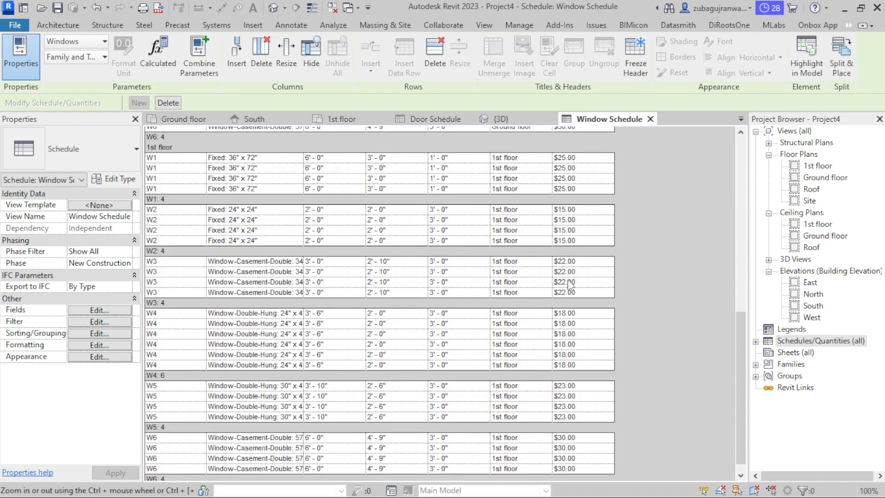
pyautogui.scroll(8, 567, 323)
pyautogui.scroll(3, 568, 314)
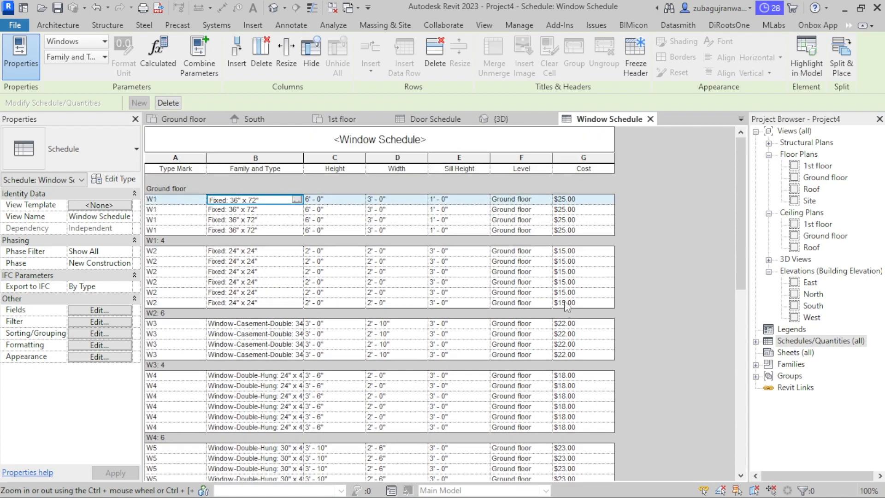
# - Set the Cost field of the window schedule to calculate totals
pyautogui.click(98, 346)
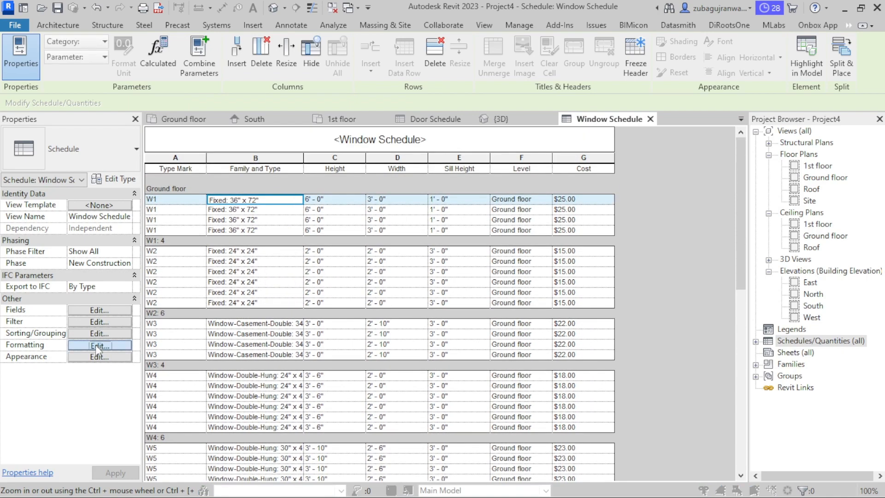
pyautogui.click(447, 207)
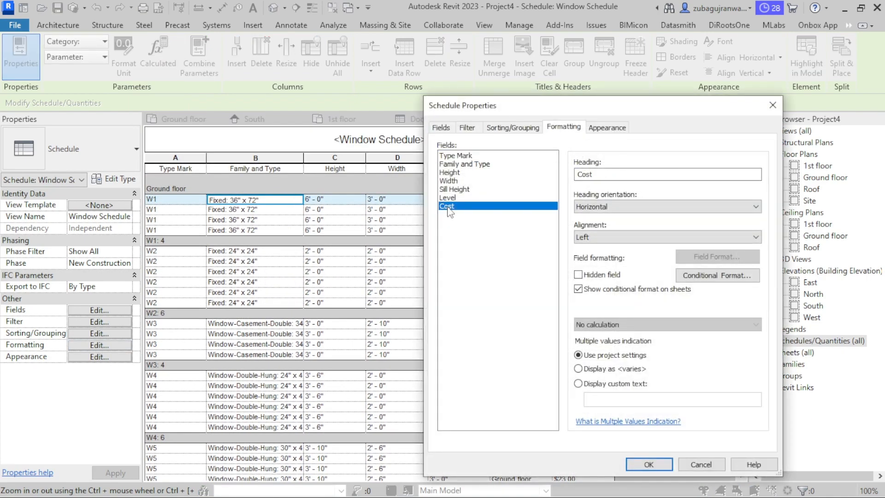
pyautogui.click(599, 325)
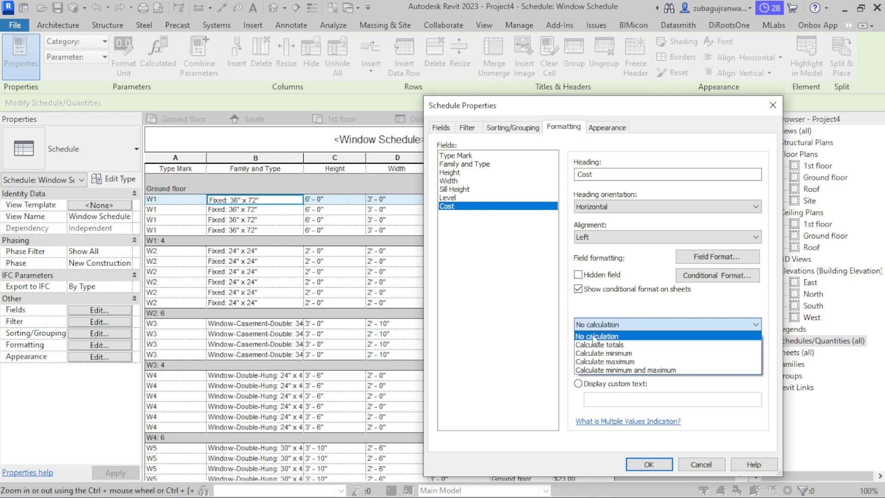
pyautogui.click(593, 343)
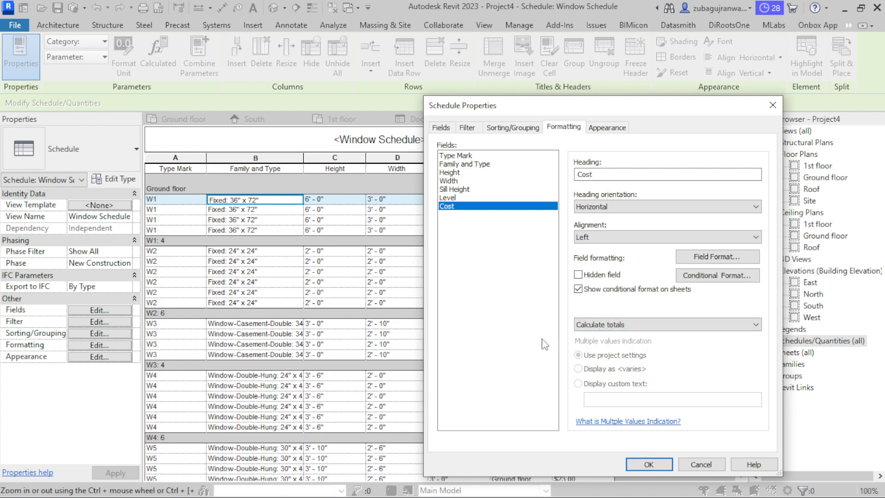
pyautogui.click(648, 464)
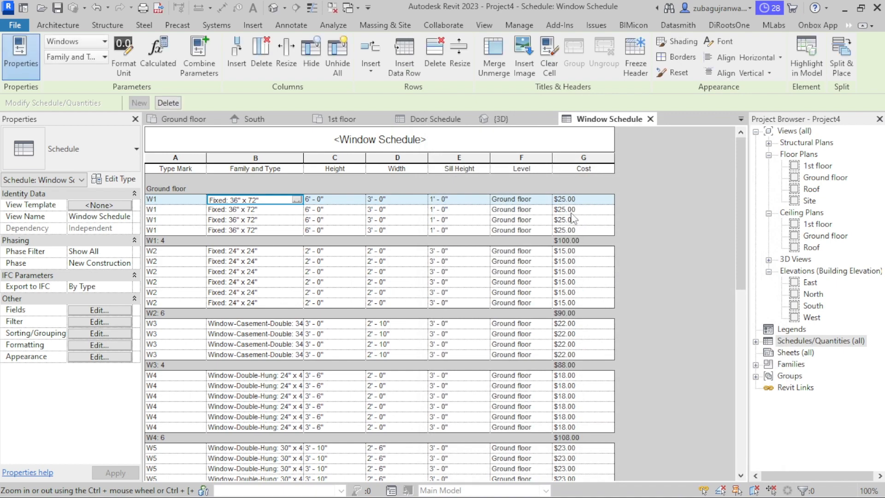
# - Examine the cost subtotal of each type mark group on both floors and the grand total cost of the schedule
pyautogui.scroll(-10, 571, 226)
pyautogui.scroll(10, 572, 217)
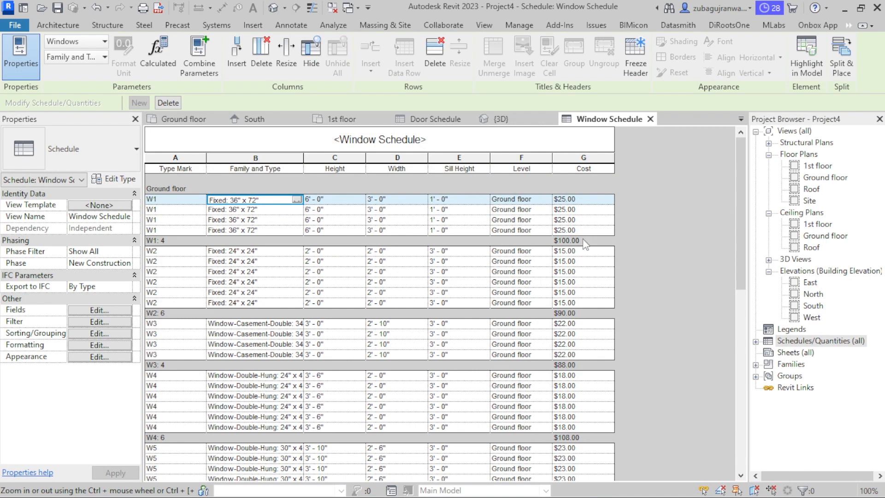
pyautogui.scroll(-2, 297, 287)
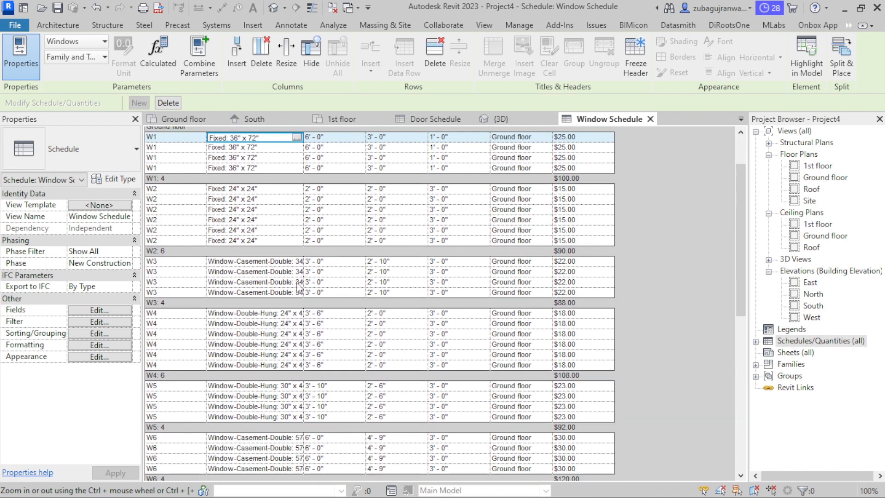
pyautogui.scroll(1, 156, 246)
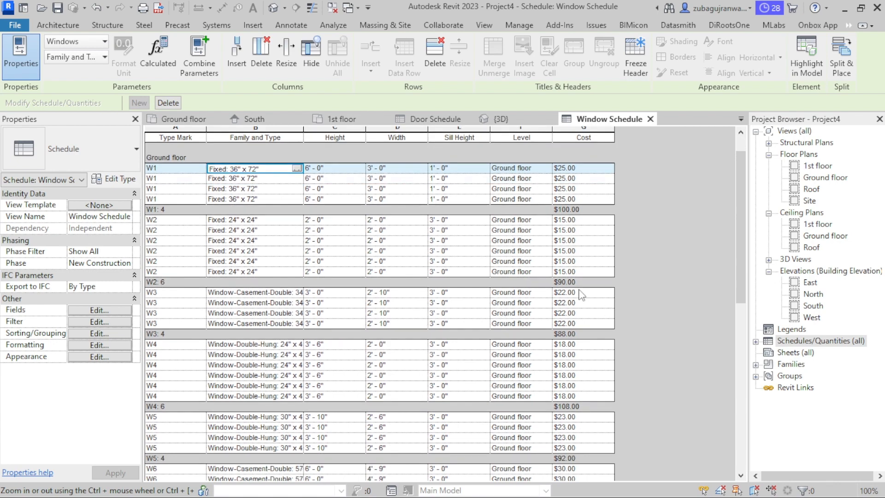
pyautogui.scroll(-10, 572, 288)
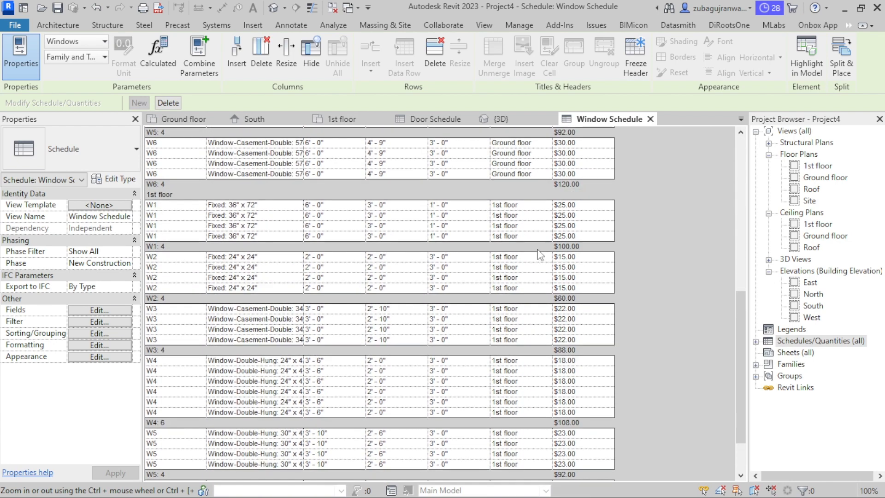
pyautogui.scroll(-2, 538, 253)
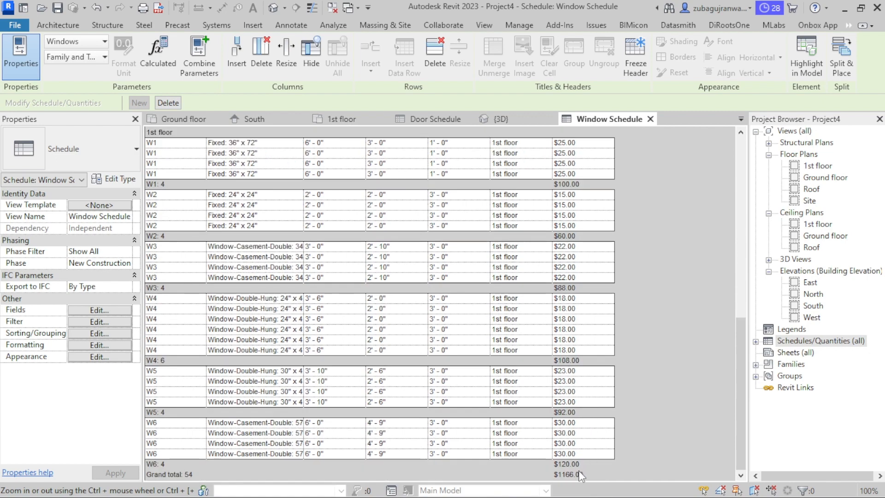
pyautogui.scroll(10, 578, 456)
pyautogui.scroll(-10, 572, 401)
pyautogui.scroll(10, 437, 423)
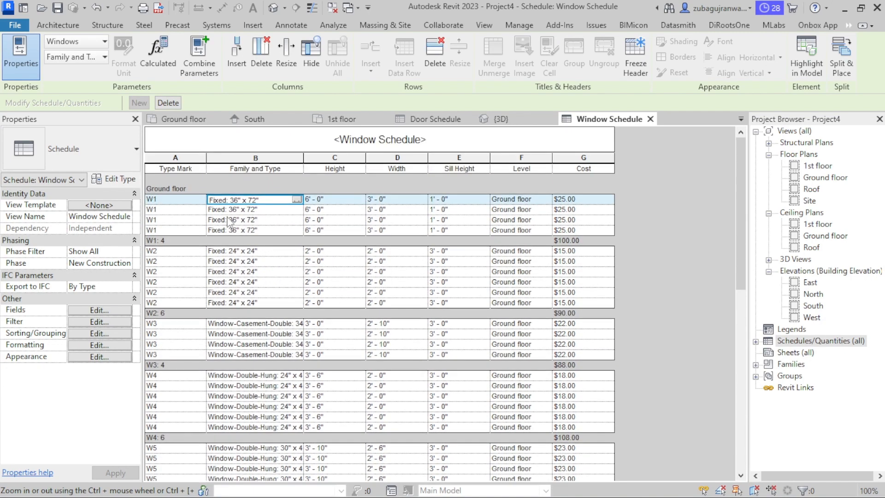
pyautogui.scroll(-8, 229, 223)
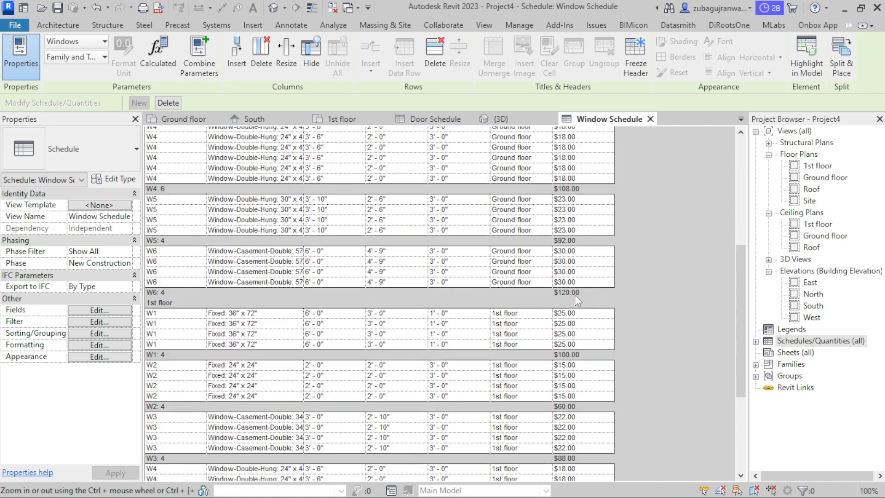
pyautogui.scroll(-5, 563, 292)
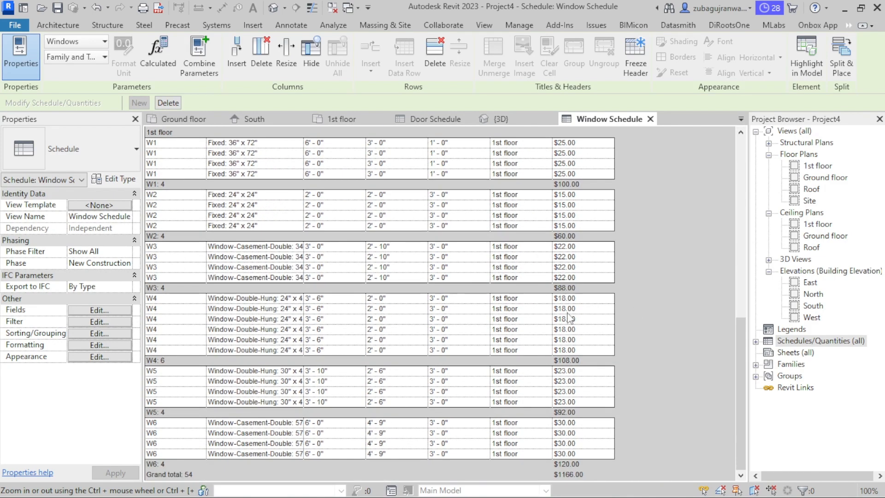
pyautogui.scroll(5, 570, 318)
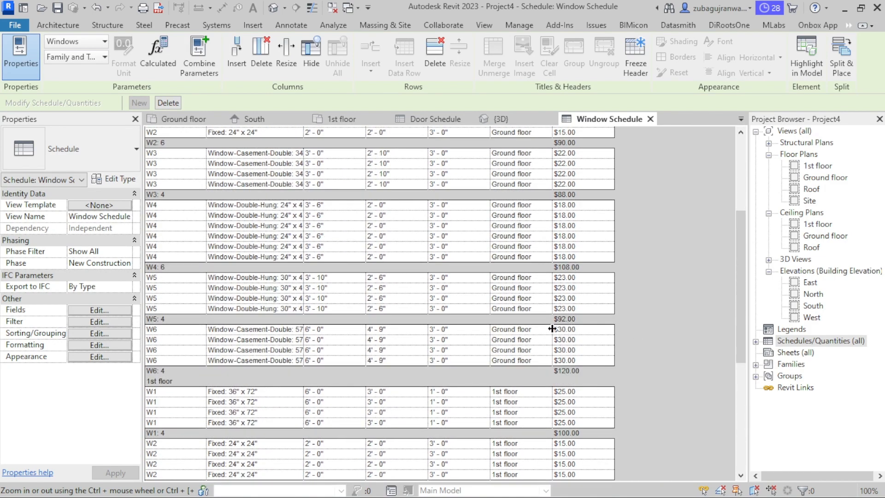
pyautogui.scroll(-4, 553, 295)
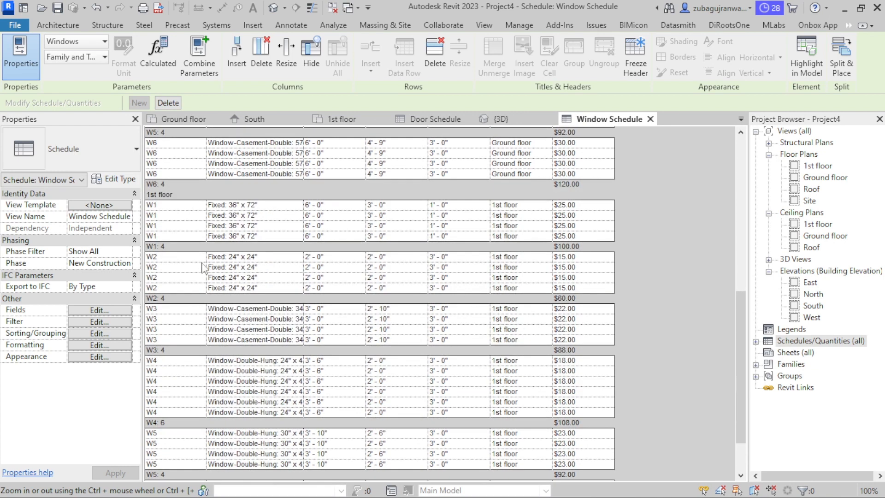
pyautogui.scroll(-1, 183, 221)
pyautogui.scroll(-1, 183, 221)
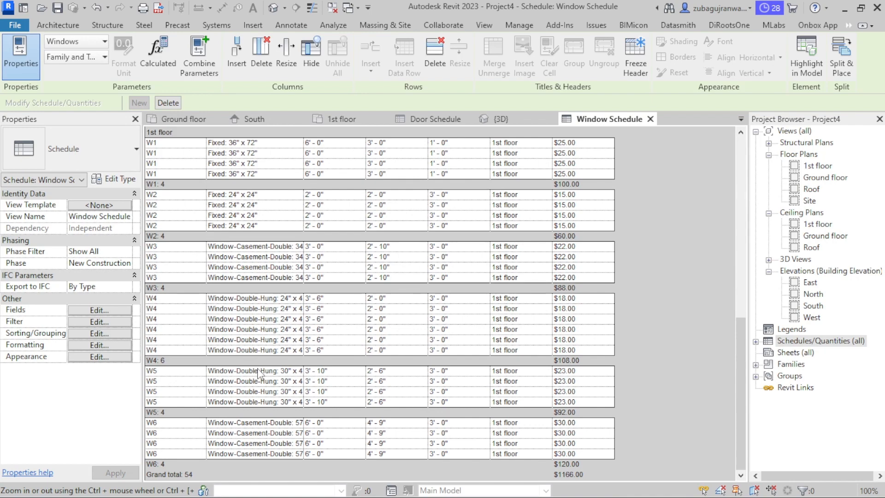
pyautogui.scroll(8, 265, 323)
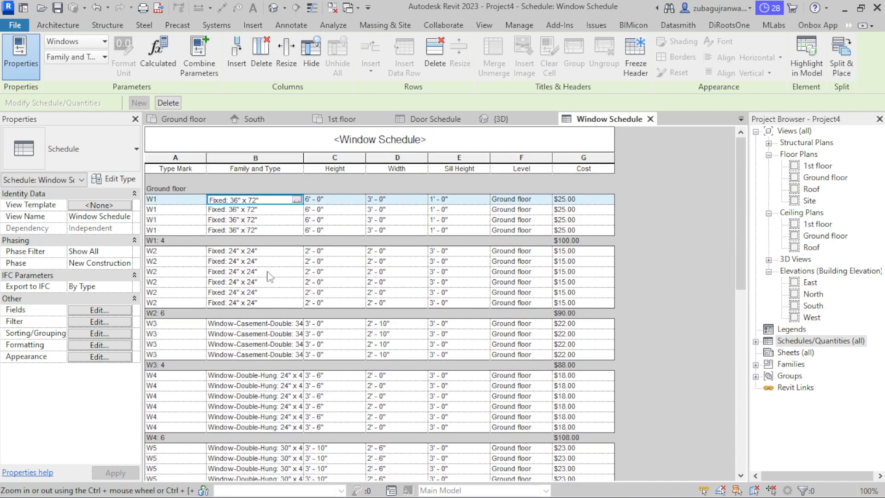
# - Center the text horizontally in all window schedule columns, from Type Mark to Cost
pyautogui.moveTo(178, 161); pyautogui.dragTo(576, 157)
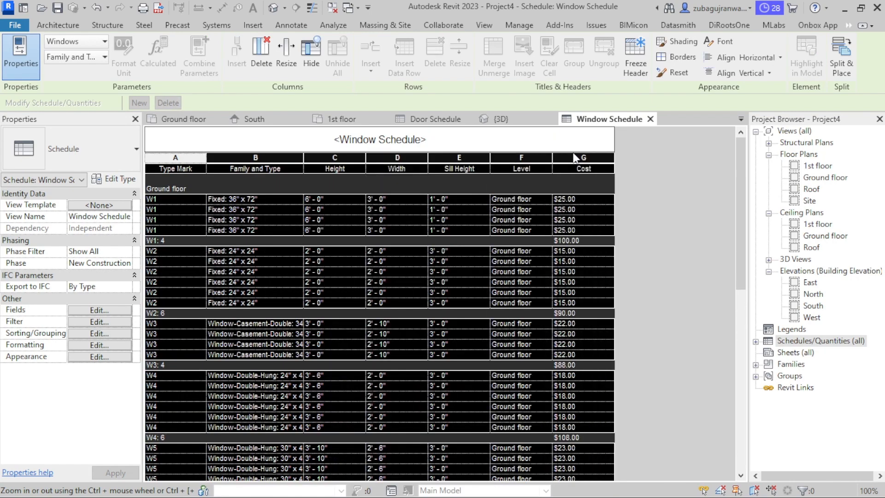
pyautogui.click(746, 57)
pyautogui.click(737, 103)
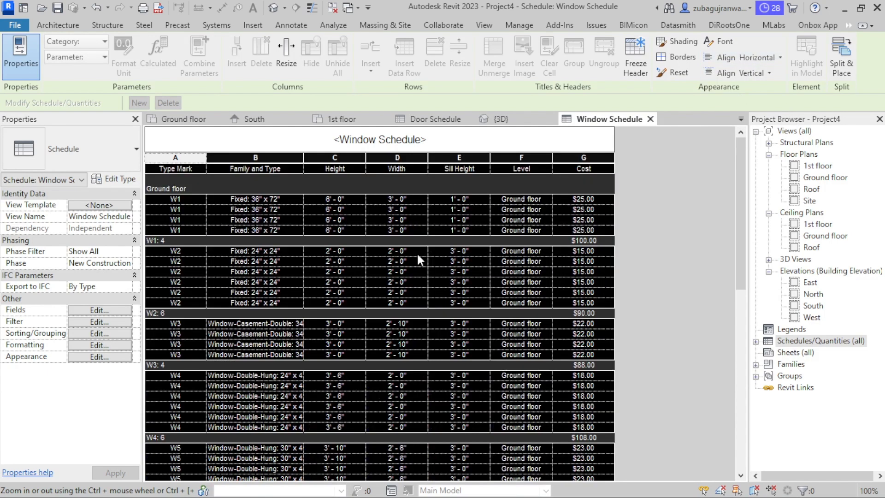
# - Set the font of all window schedule columns, from Type Mark to Cost, to bold Times New Roman
pyautogui.click(721, 42)
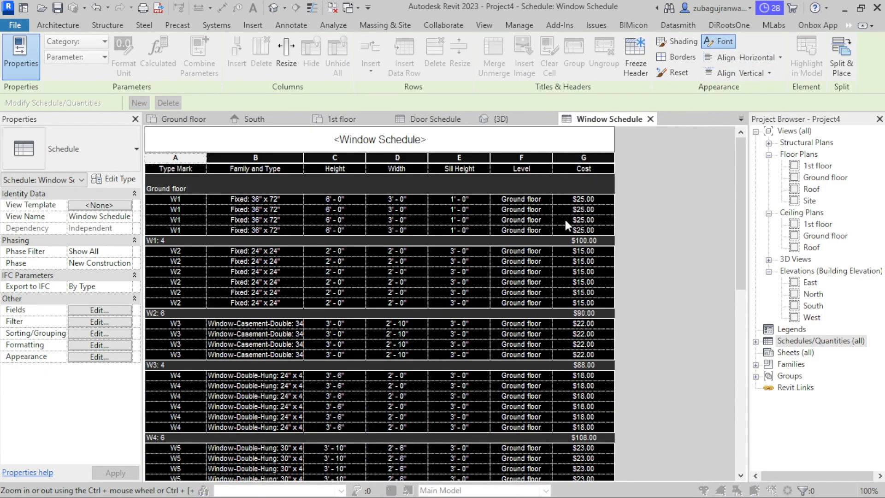
pyautogui.click(612, 188)
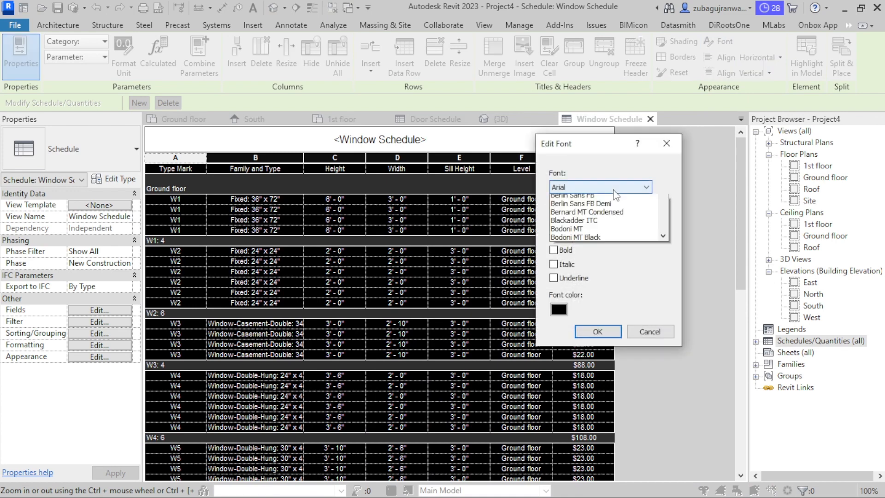
pyautogui.write('tim')
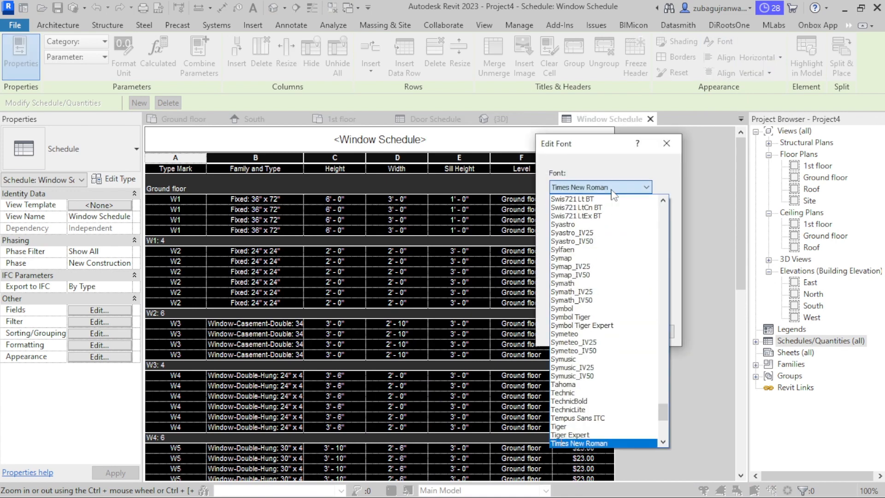
pyautogui.press('Return')
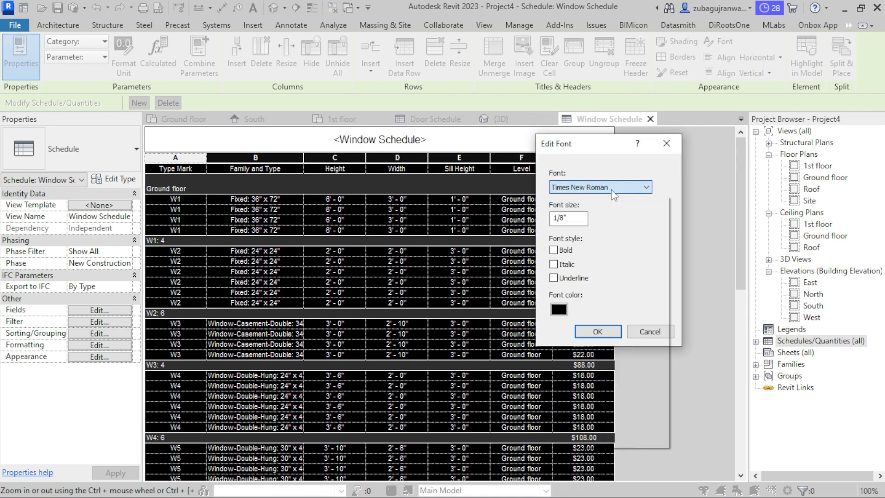
pyautogui.click(555, 250)
pyautogui.click(599, 332)
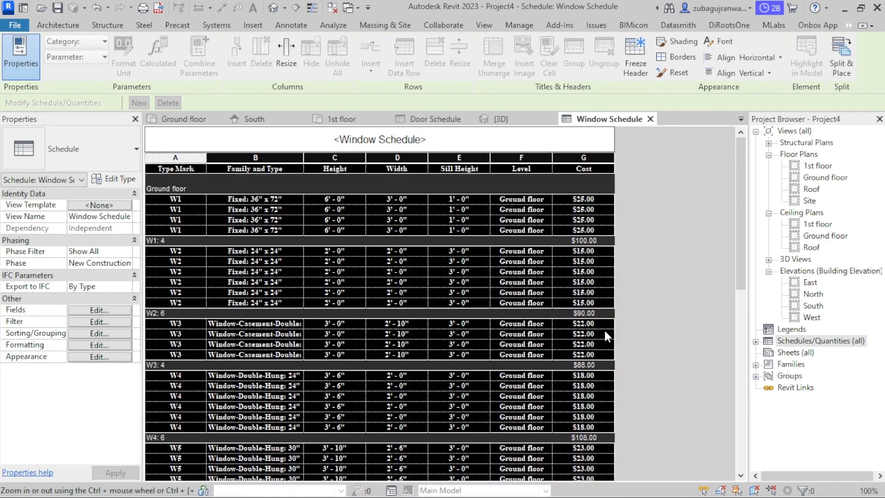
pyautogui.click(604, 331)
pyautogui.scroll(-5, 378, 233)
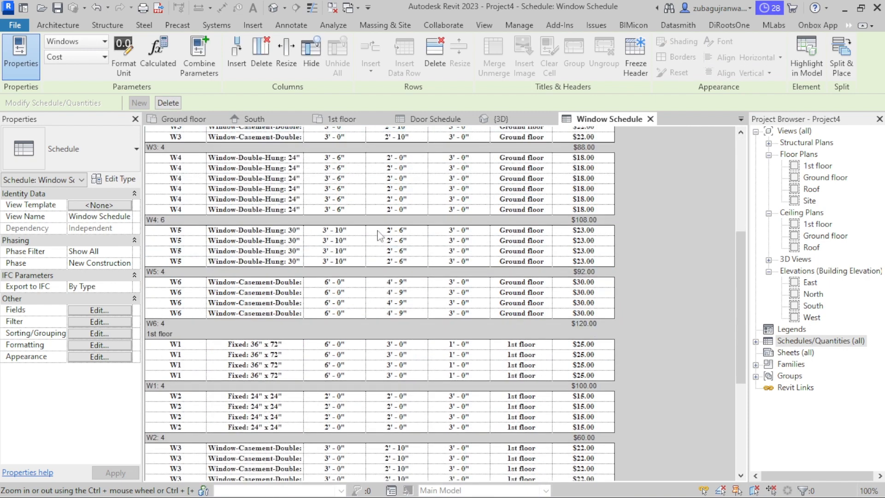
pyautogui.scroll(-4, 379, 236)
pyautogui.scroll(10, 380, 286)
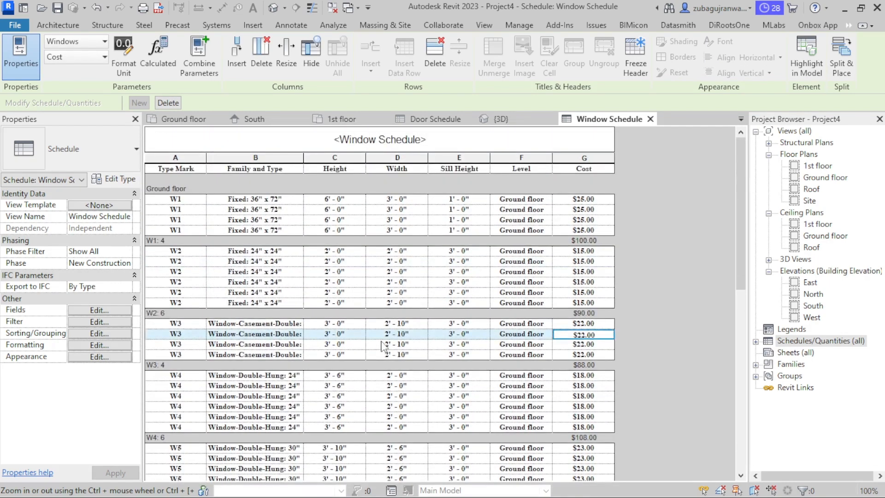
pyautogui.click(563, 273)
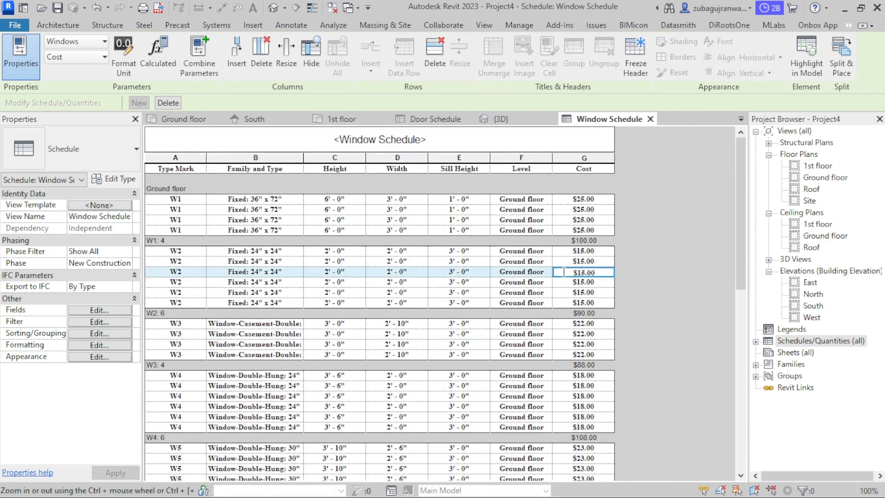
pyautogui.click(567, 221)
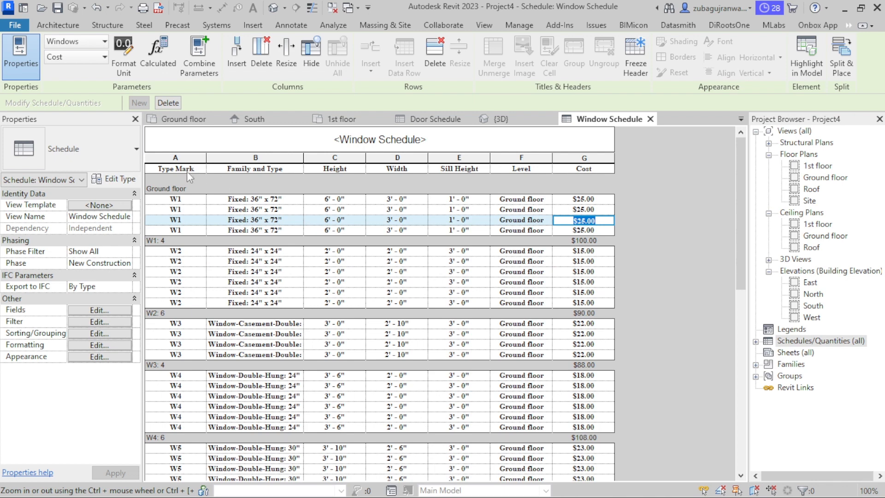
# - Remove the bold style from the text in all window schedule columns
pyautogui.moveTo(179, 197); pyautogui.dragTo(521, 230)
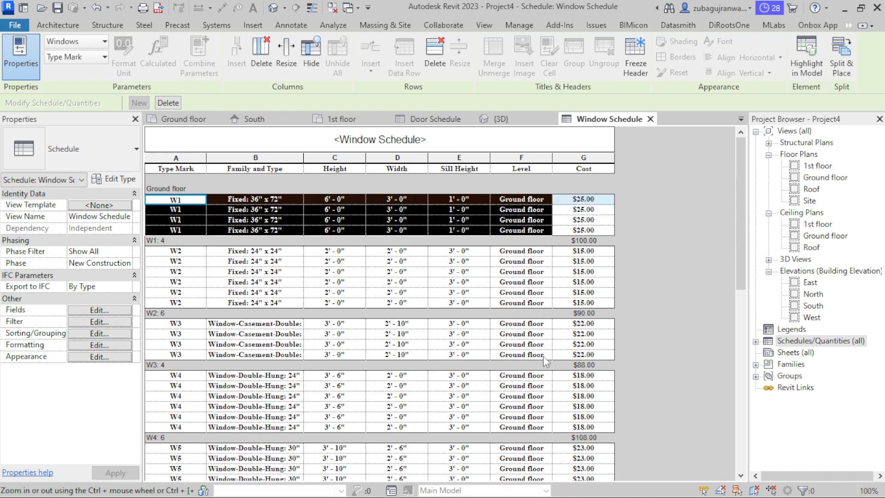
pyautogui.moveTo(176, 169); pyautogui.dragTo(540, 174)
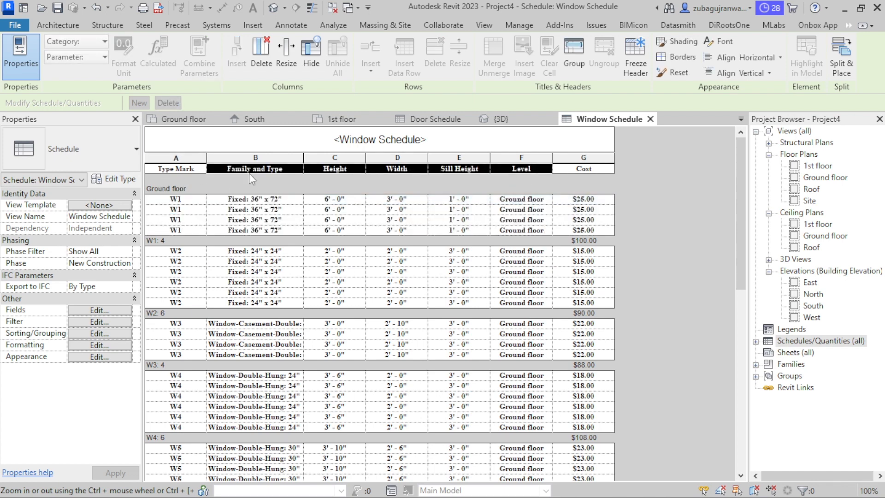
pyautogui.click(179, 157)
pyautogui.moveTo(170, 157); pyautogui.dragTo(584, 157)
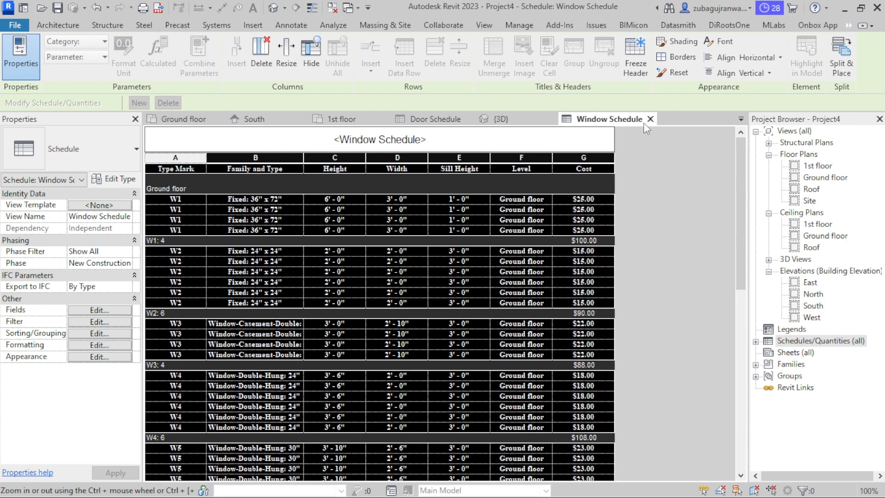
pyautogui.click(712, 44)
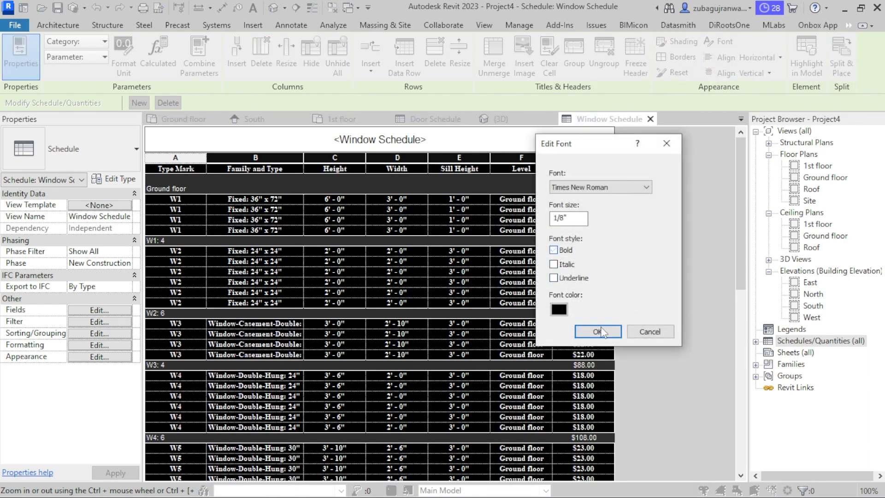
pyautogui.click(599, 335)
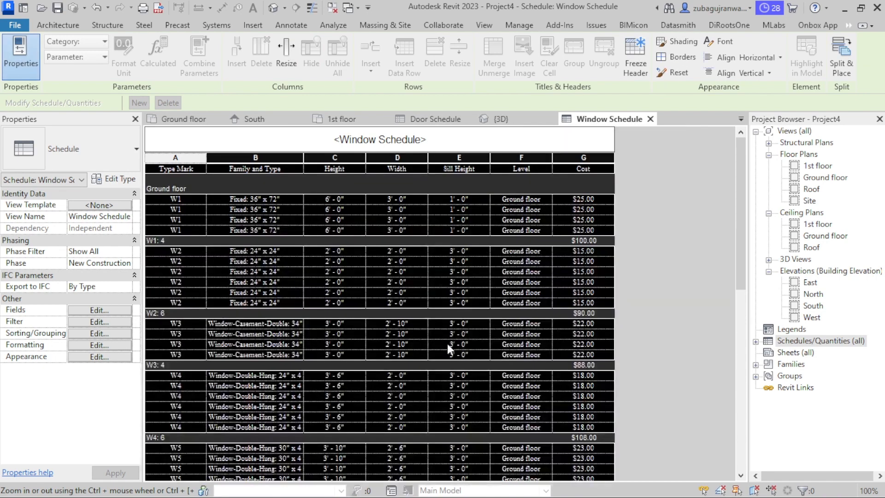
pyautogui.click(448, 343)
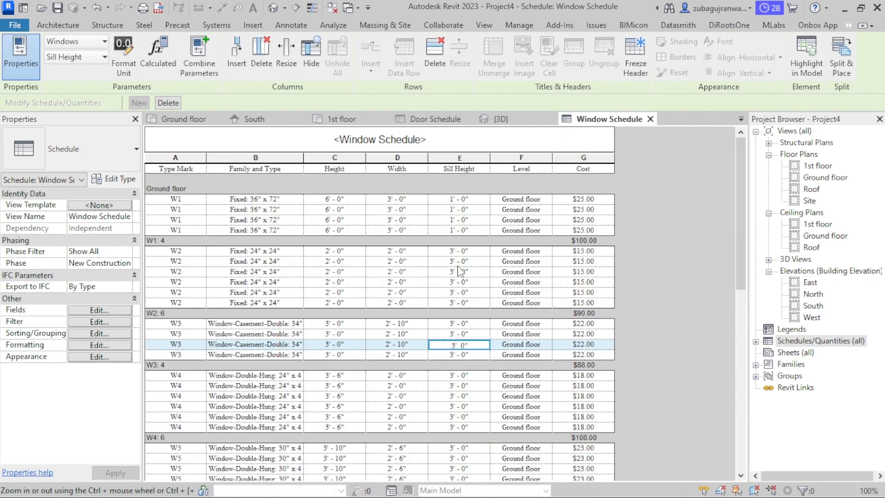
pyautogui.click(398, 293)
# - Apply the Wide Lines style to the bottom cell border of all window schedule columns
pyautogui.moveTo(176, 168); pyautogui.dragTo(594, 170)
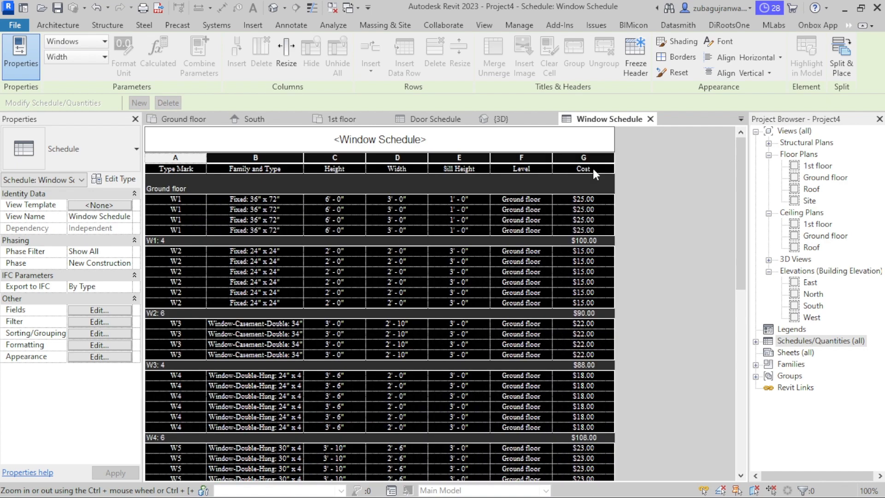
pyautogui.click(678, 56)
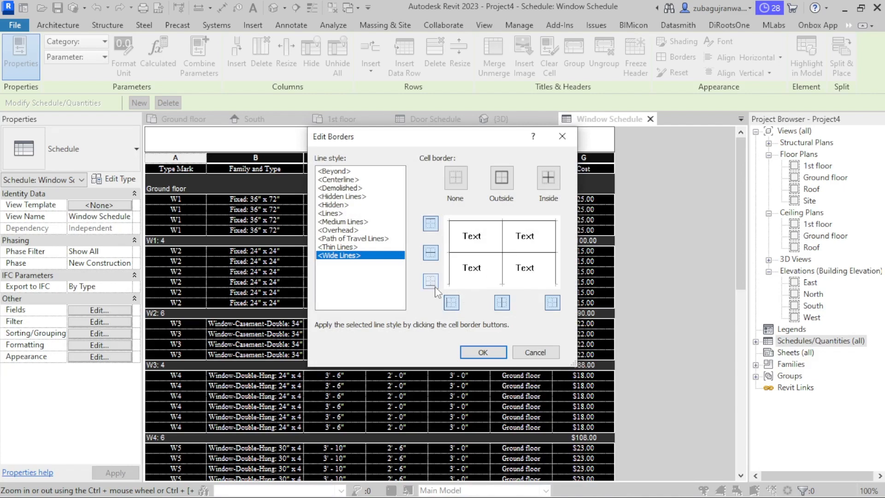
pyautogui.click(432, 282)
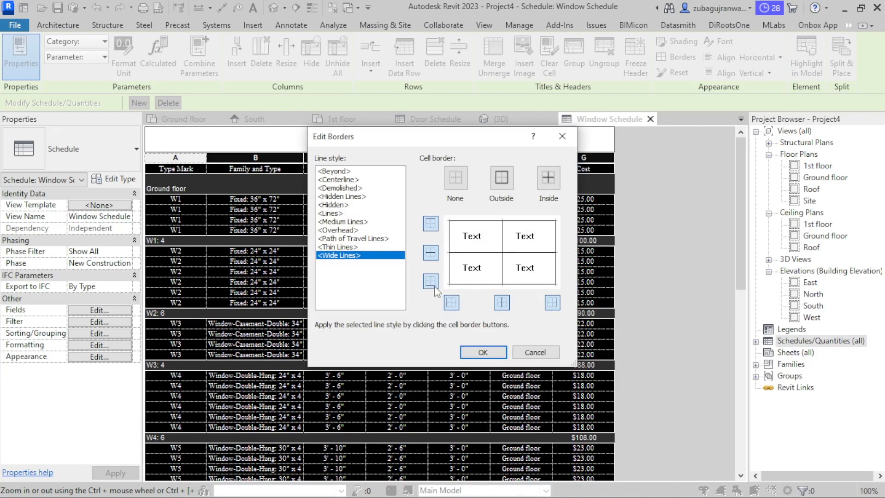
pyautogui.click(482, 353)
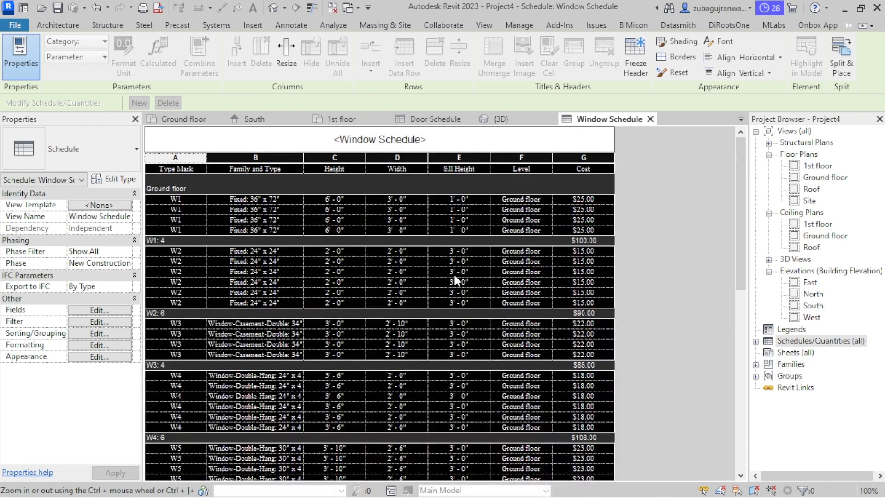
pyautogui.click(454, 272)
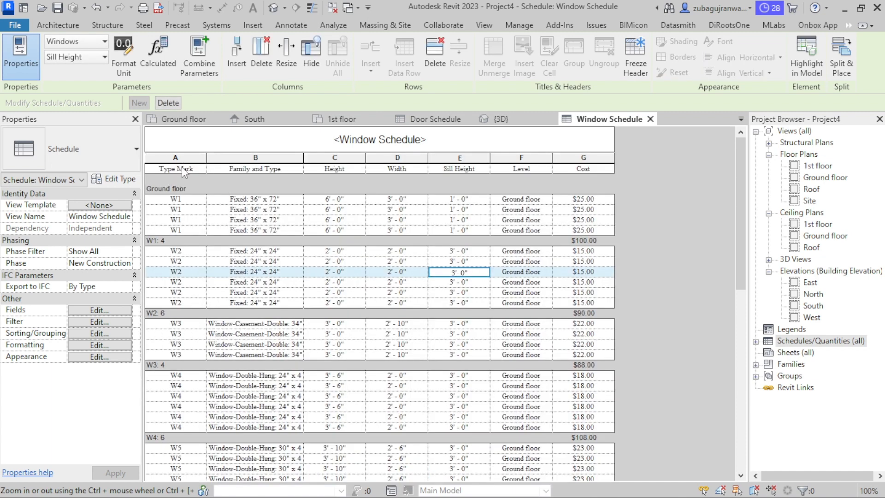
# - Shade the window schedule's column header row, from Type Mark to Cost, with a gray background color
pyautogui.moveTo(173, 168); pyautogui.dragTo(613, 164)
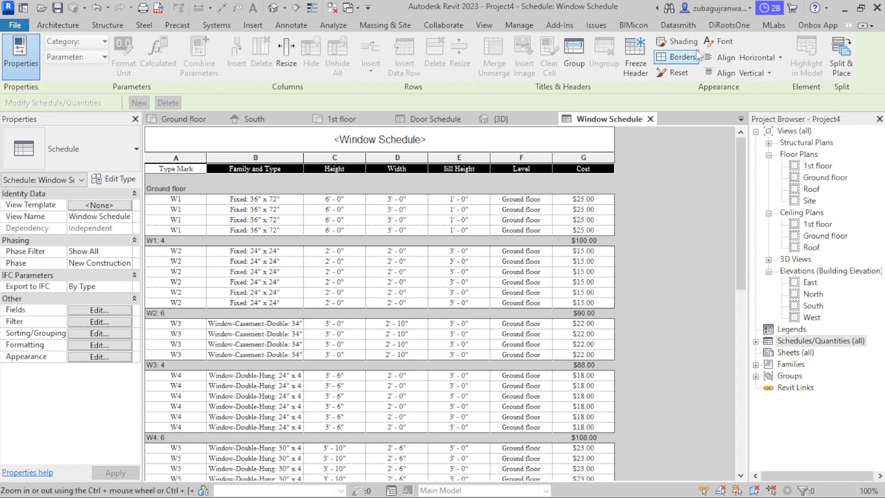
pyautogui.click(678, 42)
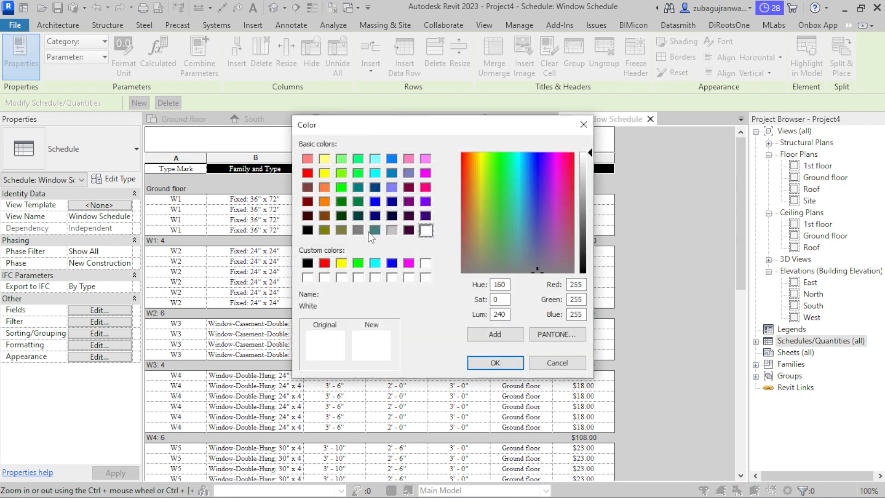
pyautogui.click(392, 231)
pyautogui.moveTo(601, 179); pyautogui.dragTo(595, 174)
pyautogui.click(496, 363)
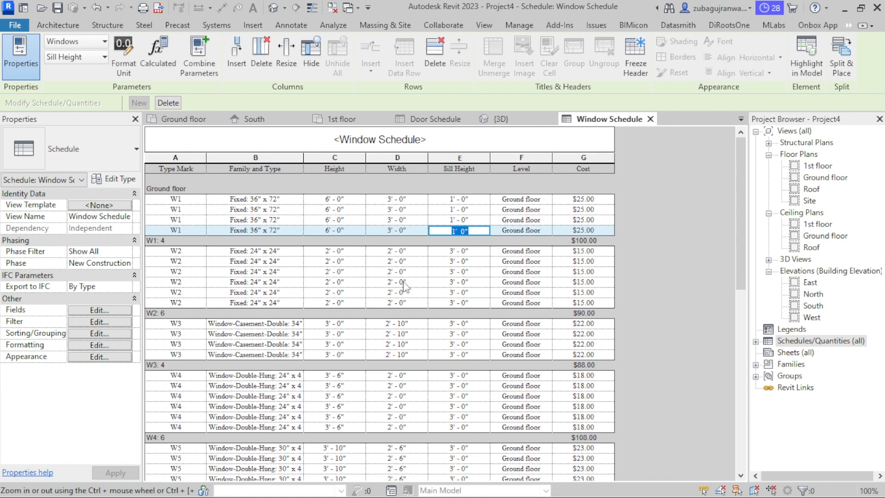
pyautogui.scroll(-2, 392, 245)
pyautogui.scroll(2, 395, 249)
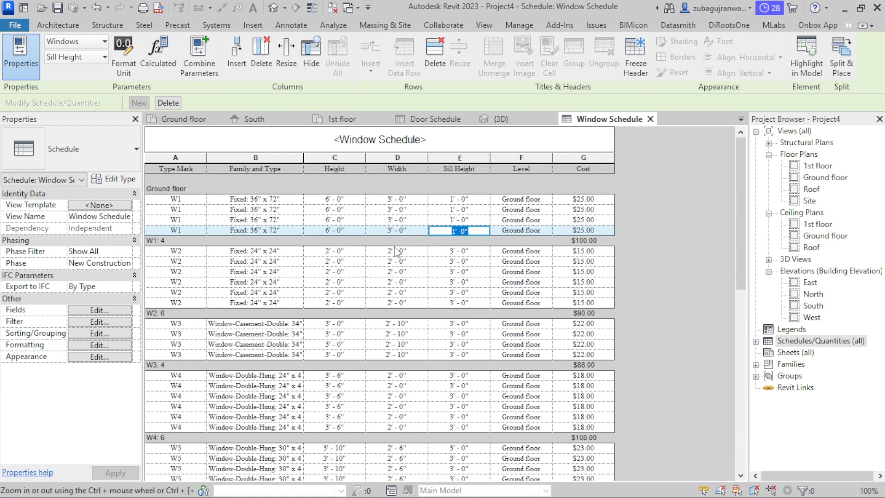
# - Set the Window Schedule title font to bold Berlin Sans FB Demi
pyautogui.click(344, 140)
pyautogui.moveTo(340, 134); pyautogui.dragTo(424, 141)
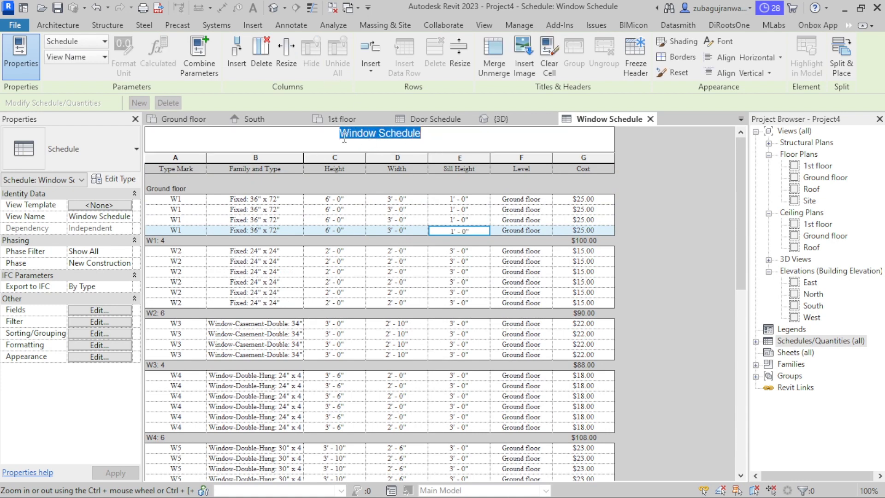
pyautogui.click(724, 43)
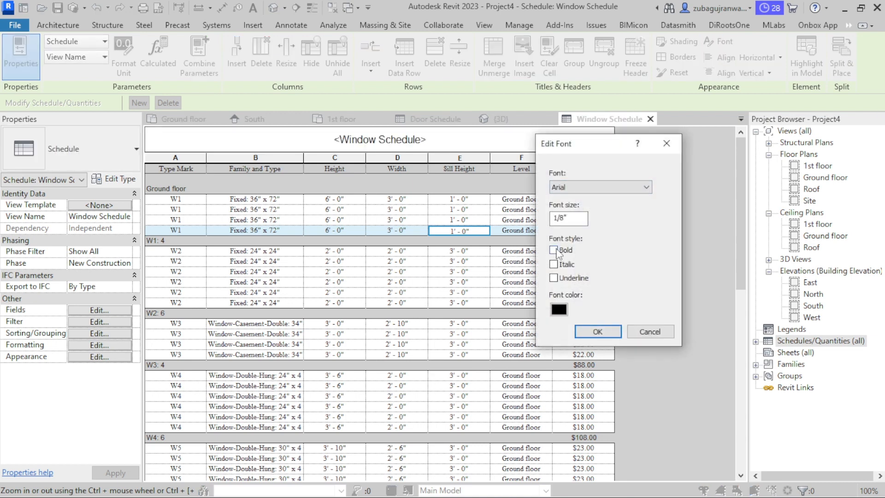
pyautogui.click(554, 250)
pyautogui.click(574, 188)
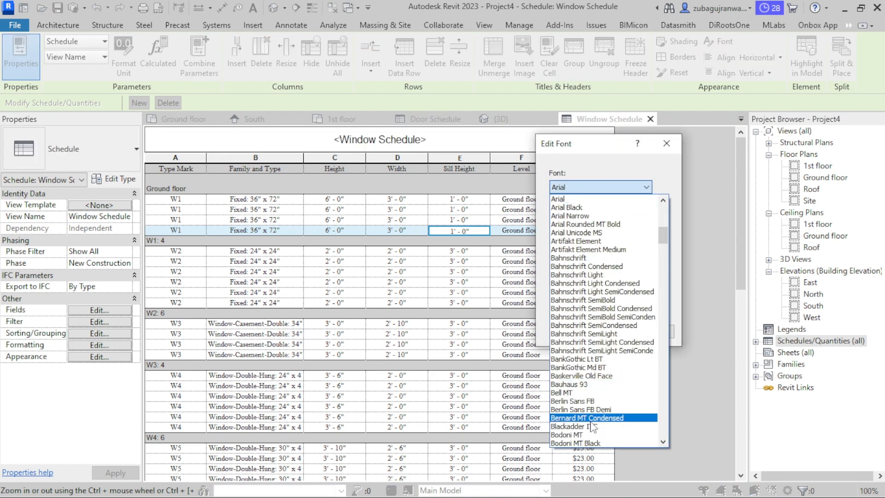
pyautogui.click(582, 410)
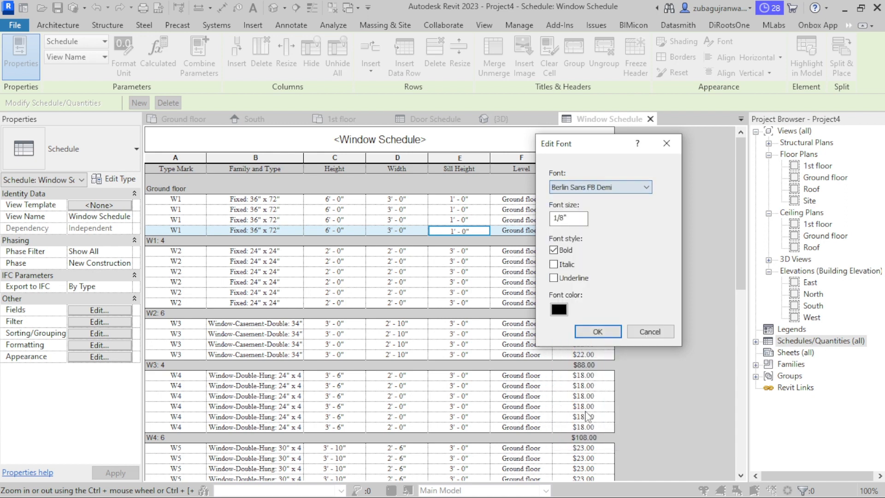
pyautogui.click(588, 336)
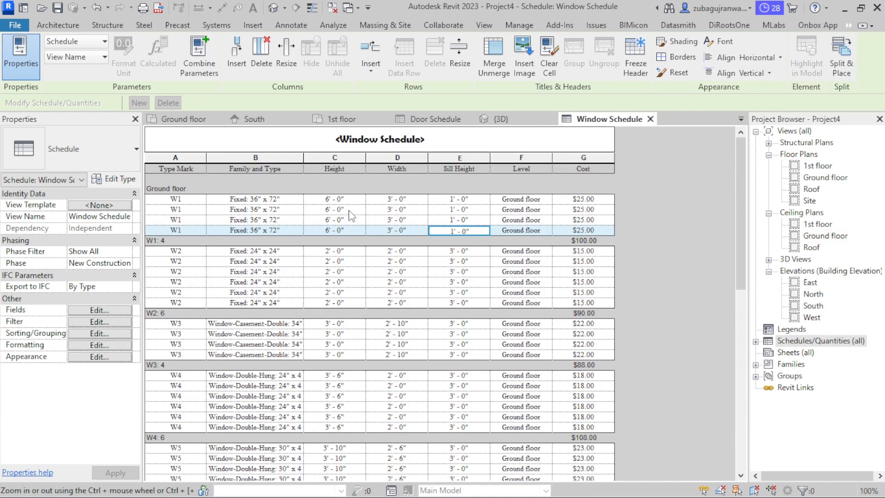
# - Export the window schedule as a CSV (delimited) report named Window Schedule in the Videos folder
pyautogui.click(14, 27)
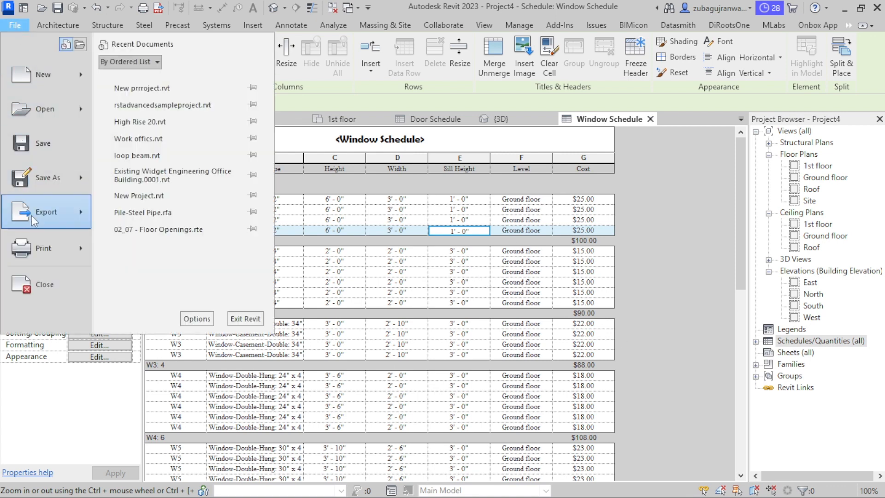
pyautogui.moveTo(32, 215)
pyautogui.moveTo(116, 299)
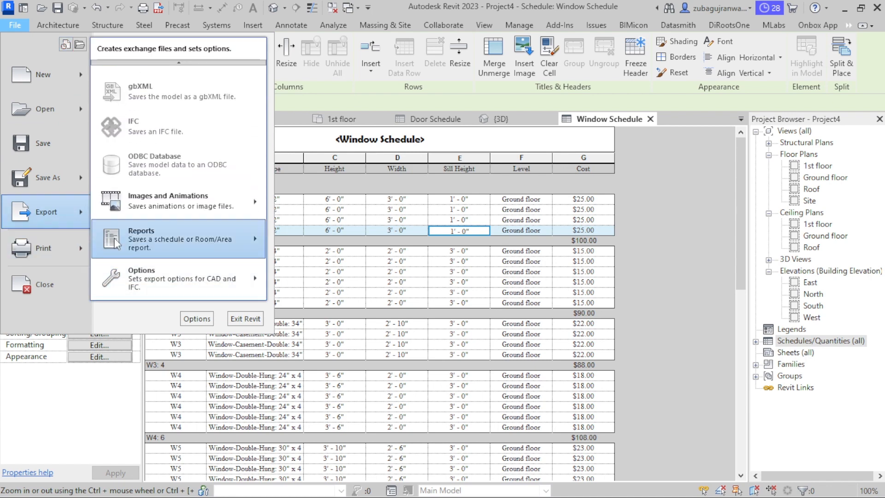
pyautogui.moveTo(116, 241)
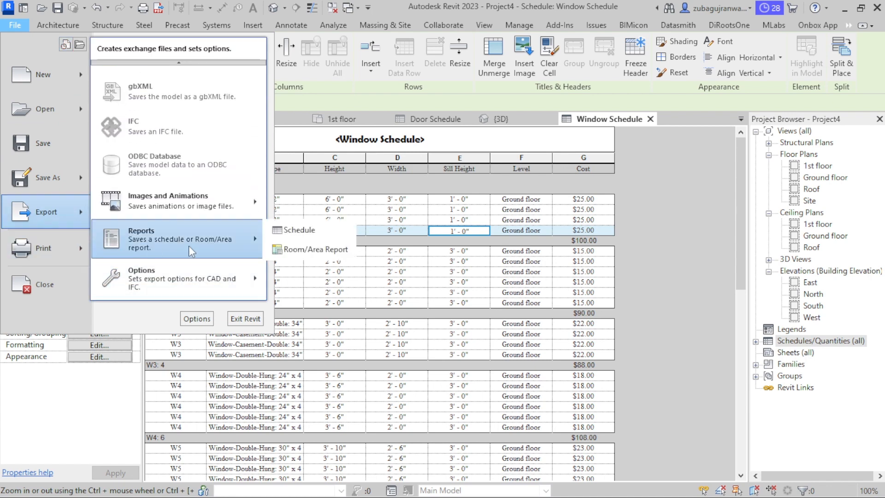
pyautogui.click(292, 231)
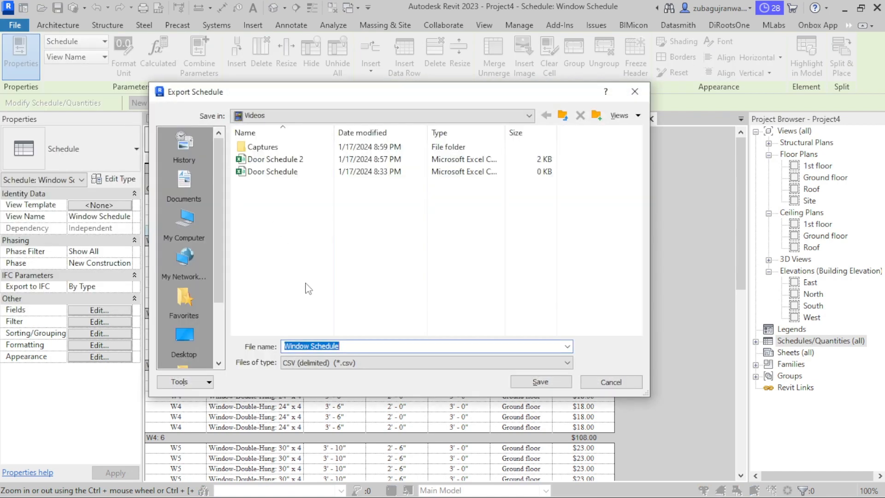
pyautogui.click(346, 364)
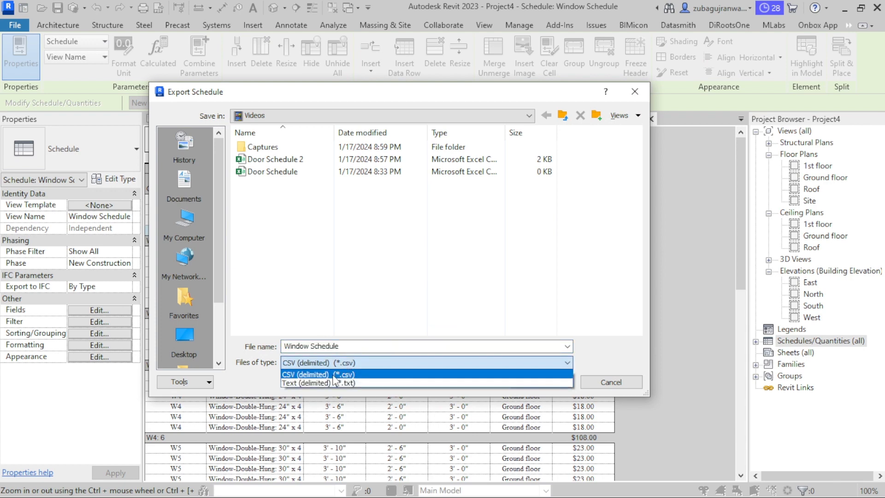
pyautogui.click(319, 375)
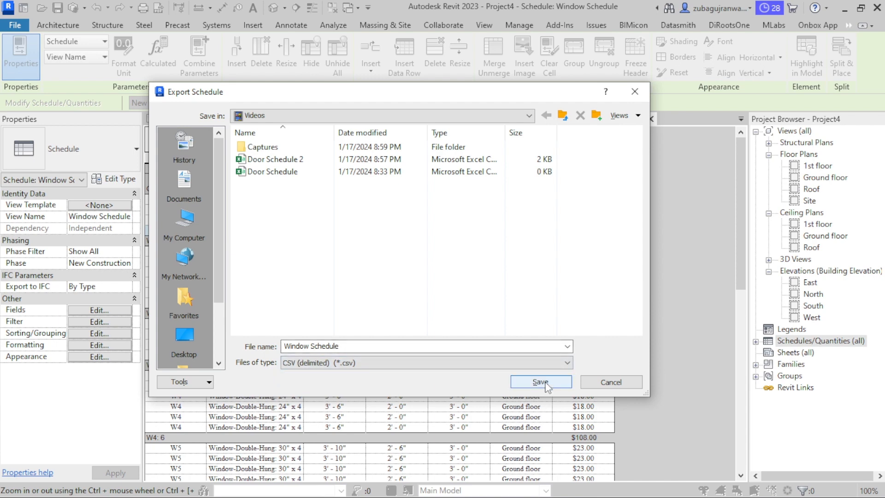
pyautogui.click(541, 383)
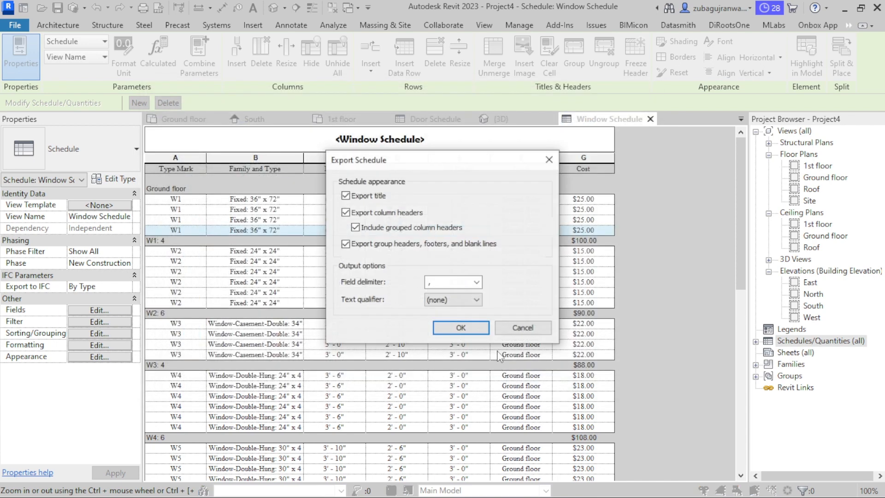
# - Complete the schedule export with a comma field delimiter and no text qualifier, keeping the title, column headers, group headers, footers and blank lines
pyautogui.click(449, 300)
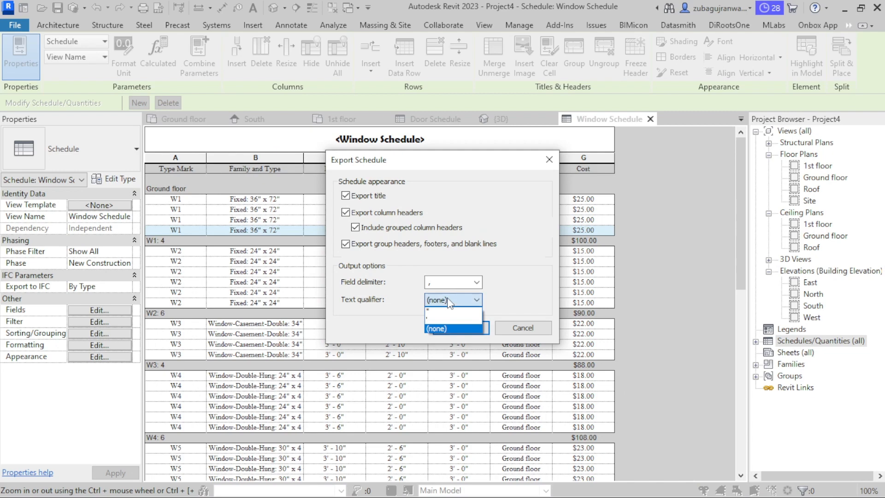
pyautogui.click(451, 298)
pyautogui.click(477, 283)
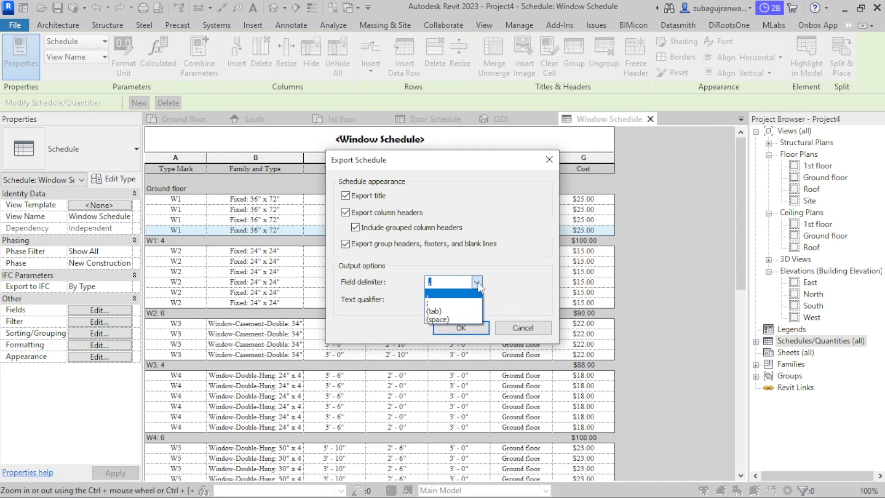
pyautogui.click(478, 281)
pyautogui.click(463, 329)
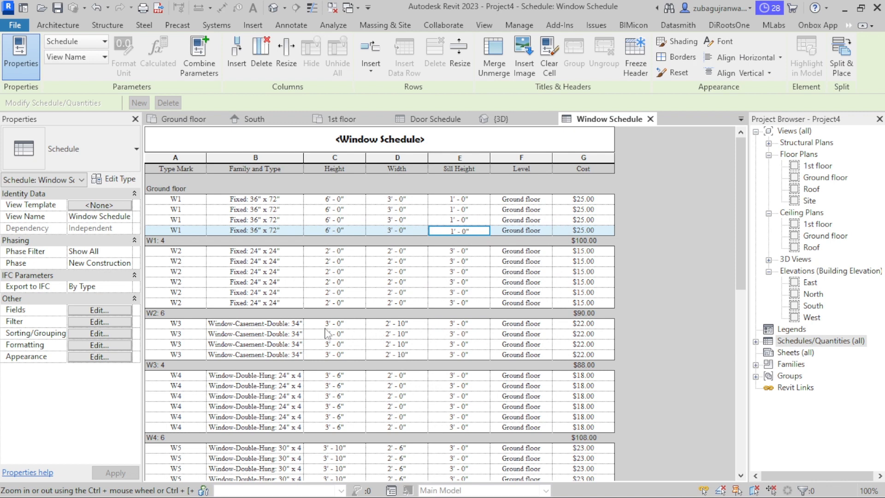
# - Switch to the Videos folder in File Explorer and open the exported Window Schedule file in Excel
pyautogui.press('super')
pyautogui.moveTo(282, 494)
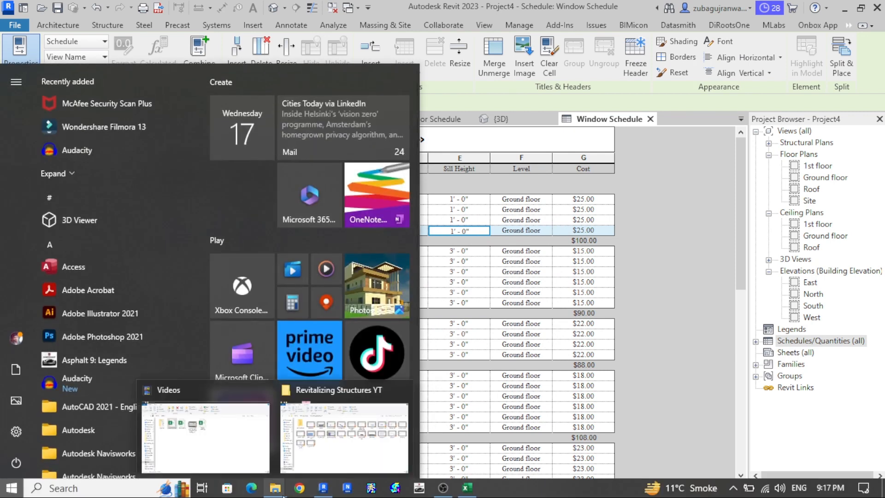
pyautogui.click(267, 470)
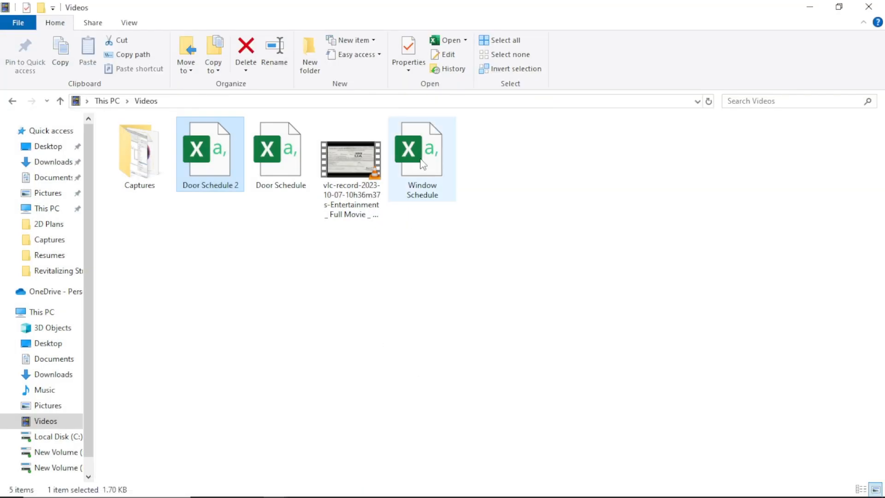
pyautogui.click(423, 164)
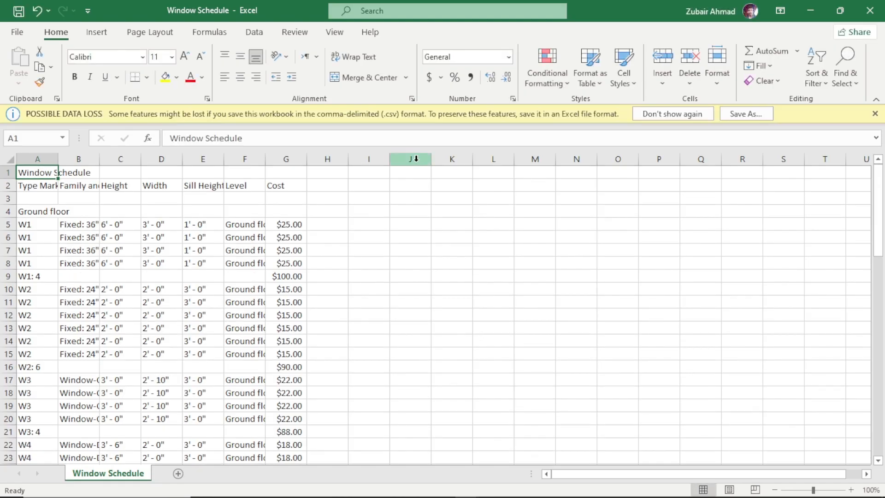
# - Review the exported schedule rows and widen the Family and Type and Level columns to make their text readable
pyautogui.scroll(-15, 219, 211)
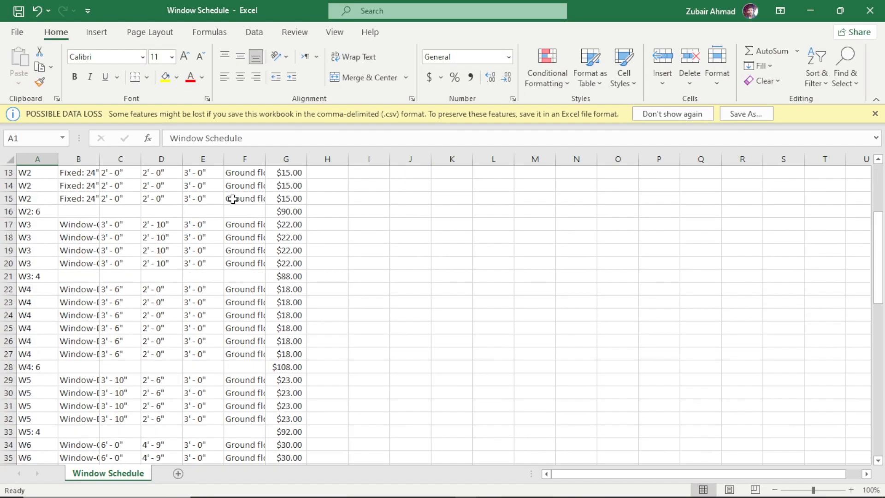
pyautogui.scroll(7, 231, 300)
pyautogui.scroll(8, 230, 295)
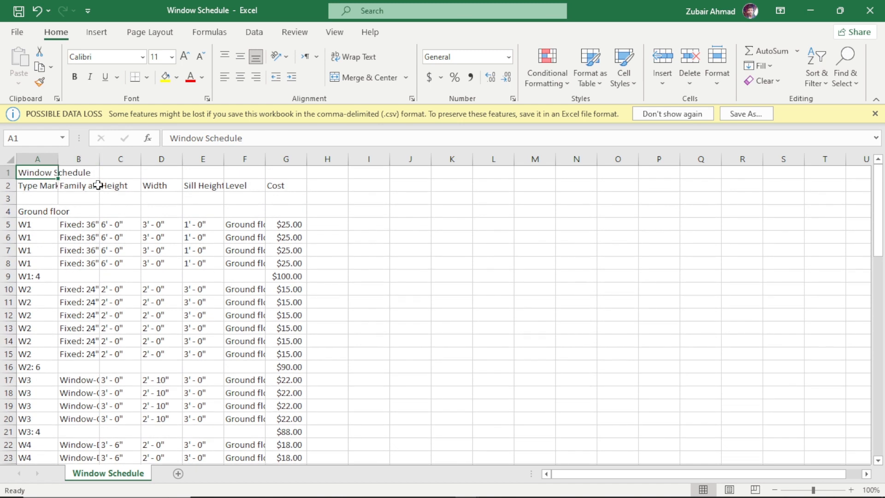
pyautogui.moveTo(99, 159); pyautogui.dragTo(141, 159)
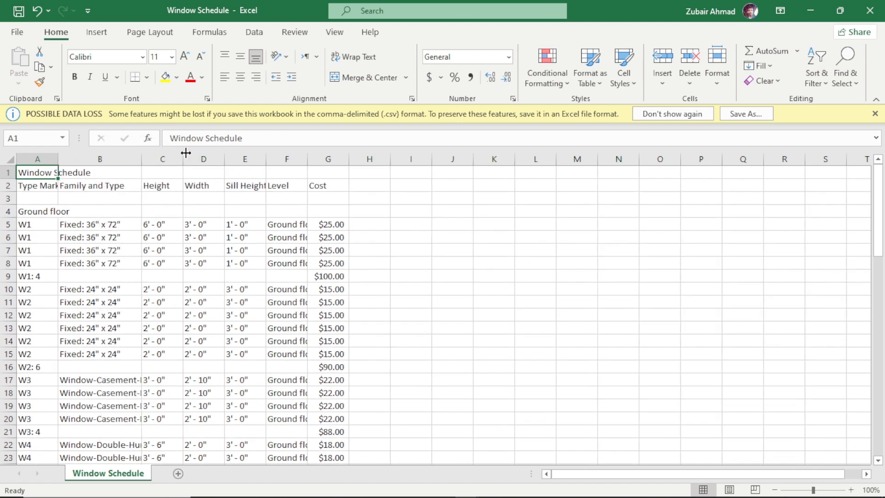
pyautogui.moveTo(308, 158); pyautogui.dragTo(336, 163)
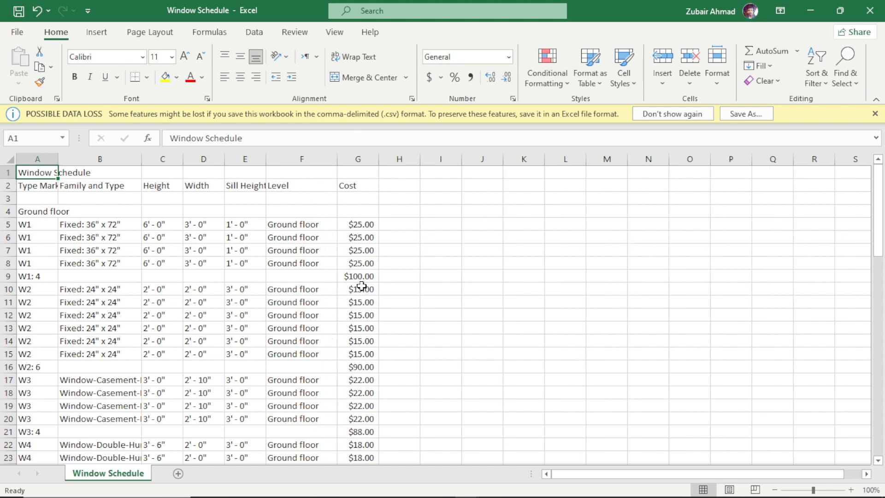